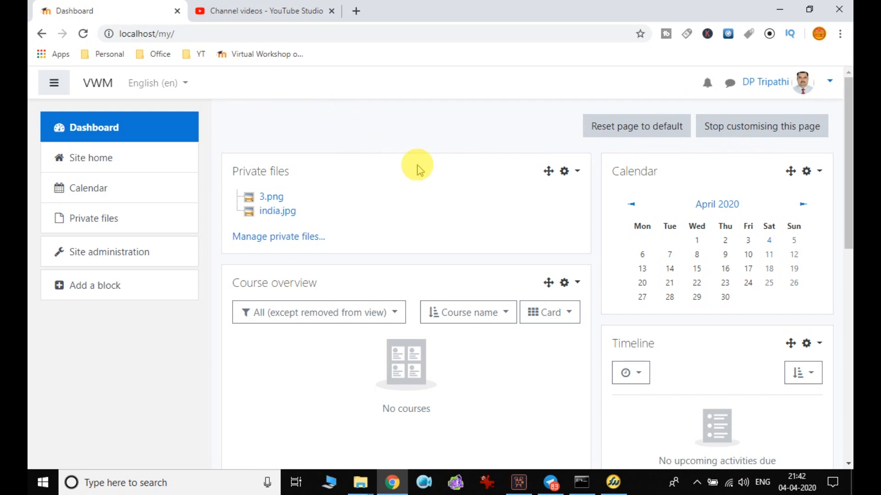
Open Site administration, scroll through its settings, and switch to the Users category.
{"action": "left_click", "coordinate": [142, 260]}
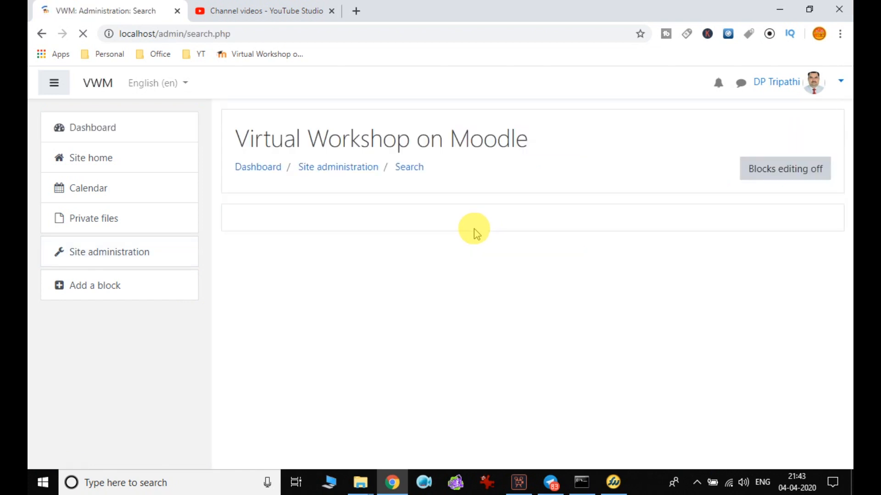
{"action": "scroll", "coordinate": [460, 222], "scroll_direction": "down", "scroll_amount": 1}
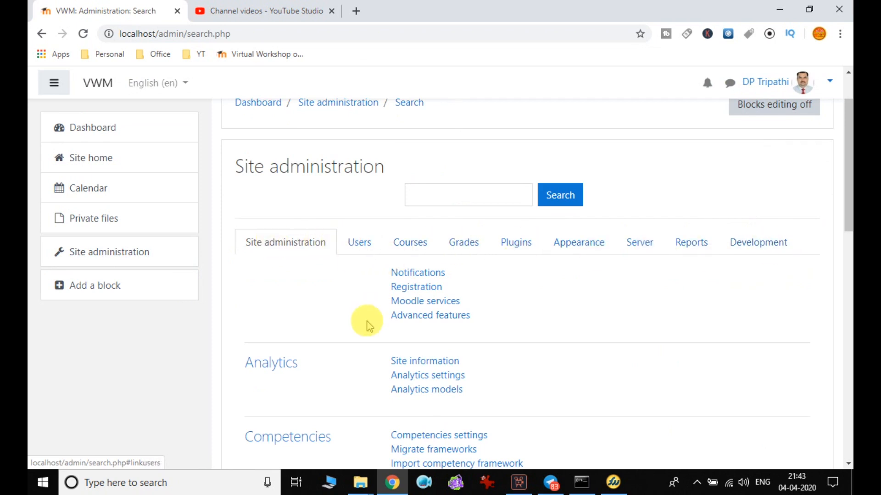
{"action": "scroll", "coordinate": [363, 324], "scroll_direction": "down", "scroll_amount": 10}
{"action": "scroll", "coordinate": [365, 330], "scroll_direction": "up", "scroll_amount": 10}
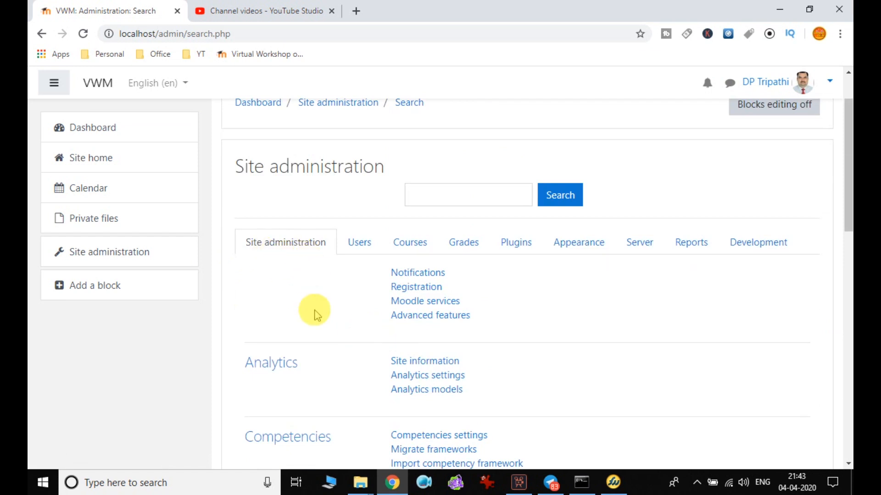
{"action": "scroll", "coordinate": [290, 372], "scroll_direction": "down", "scroll_amount": 4}
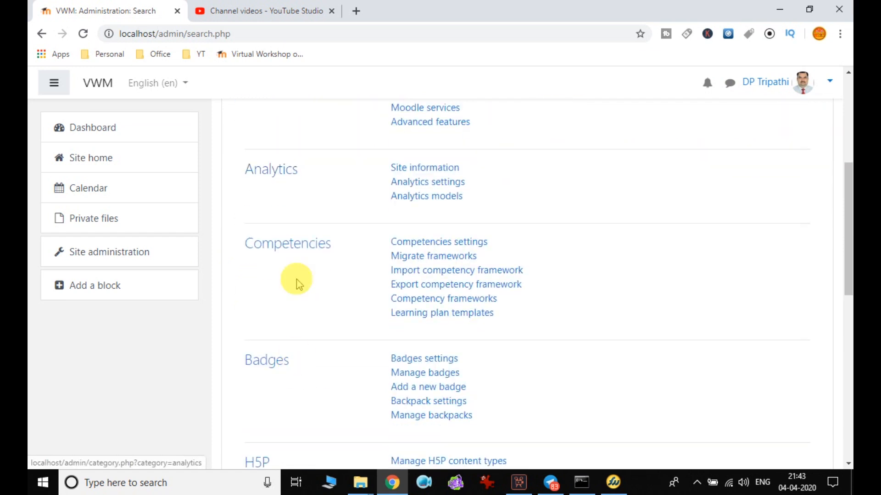
{"action": "scroll", "coordinate": [296, 390], "scroll_direction": "down", "scroll_amount": 4}
{"action": "scroll", "coordinate": [323, 360], "scroll_direction": "down", "scroll_amount": 4}
{"action": "scroll", "coordinate": [322, 356], "scroll_direction": "up", "scroll_amount": 15}
{"action": "left_click", "coordinate": [359, 310]}
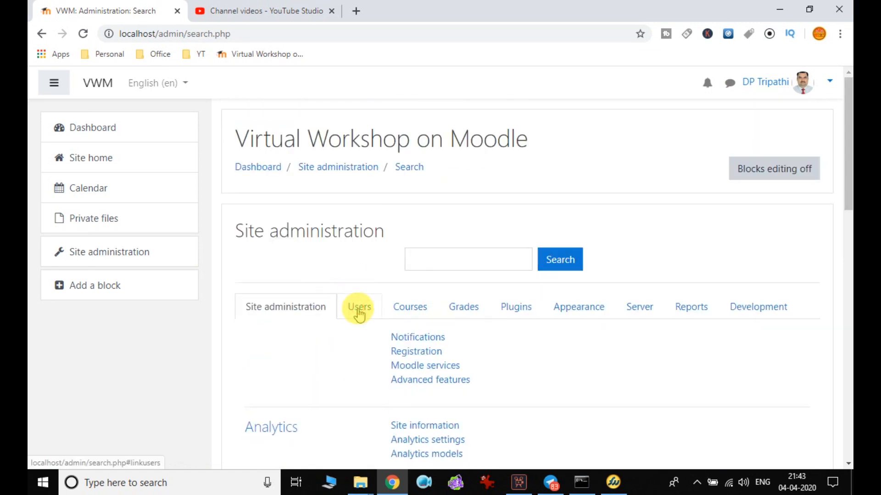
Browse the Courses, Grades, Plugins, Appearance, Server, Reports and Development administration categories.
{"action": "scroll", "coordinate": [422, 344], "scroll_direction": "down", "scroll_amount": 4}
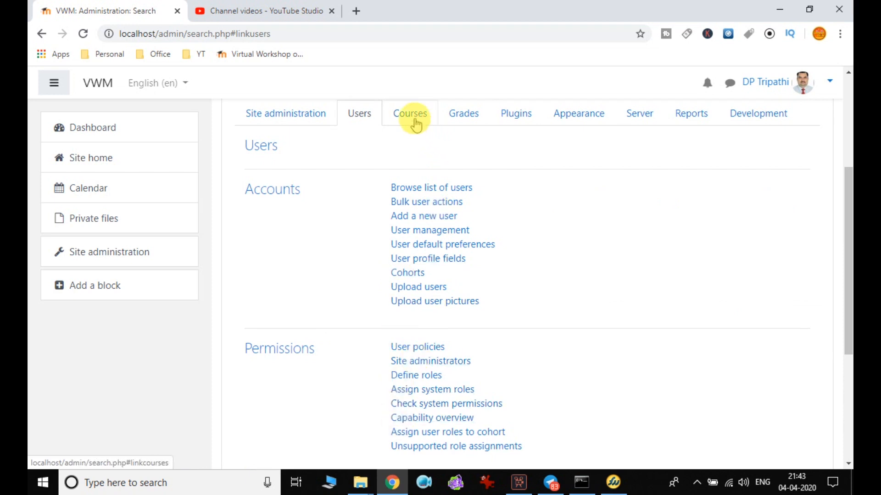
{"action": "left_click", "coordinate": [415, 122]}
{"action": "left_click", "coordinate": [469, 119]}
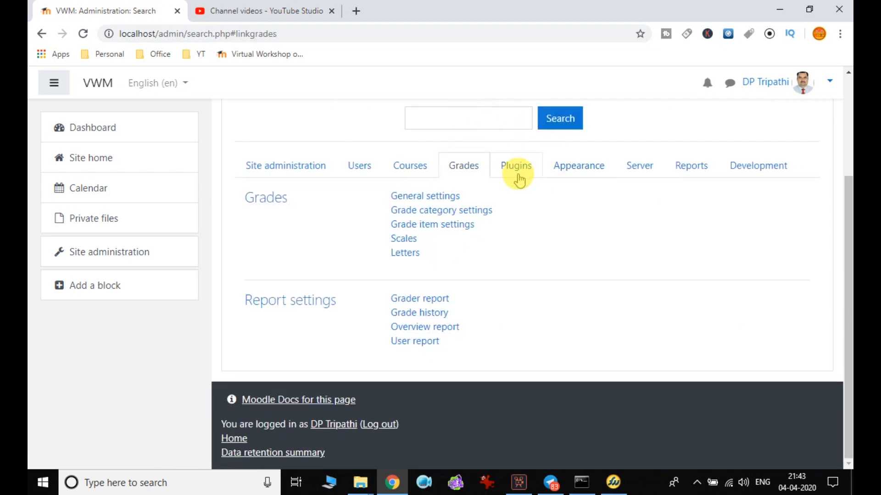
{"action": "left_click", "coordinate": [540, 174]}
{"action": "left_click", "coordinate": [595, 123]}
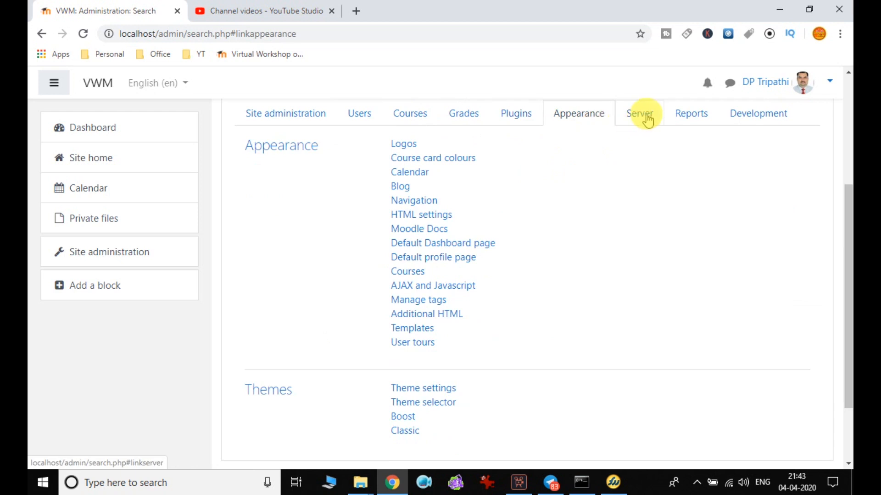
{"action": "left_click", "coordinate": [647, 120]}
{"action": "left_click", "coordinate": [694, 114]}
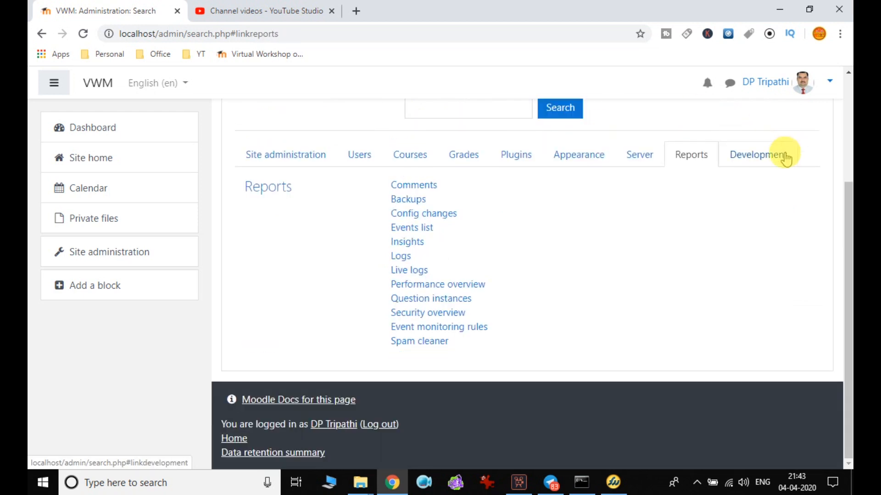
{"action": "left_click", "coordinate": [785, 157]}
Return to the Users category and review its Accounts and Permissions links.
{"action": "scroll", "coordinate": [531, 186], "scroll_direction": "up", "scroll_amount": 3}
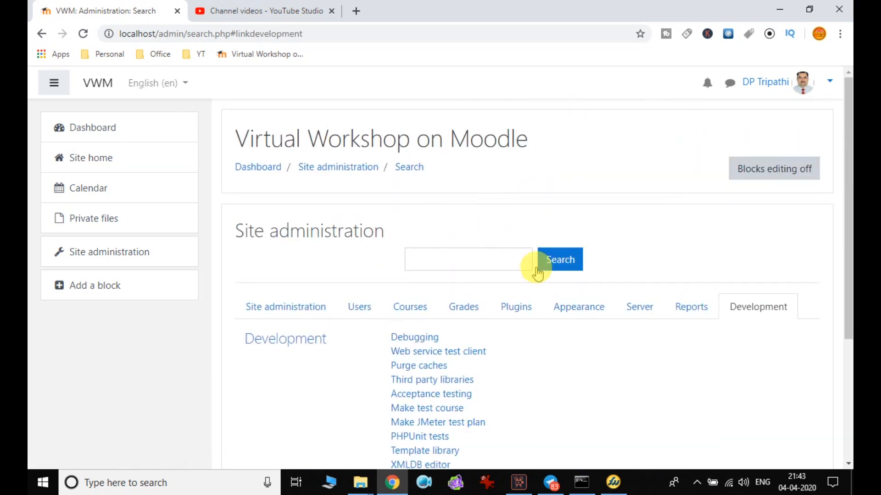
{"action": "scroll", "coordinate": [618, 191], "scroll_direction": "down", "scroll_amount": 3}
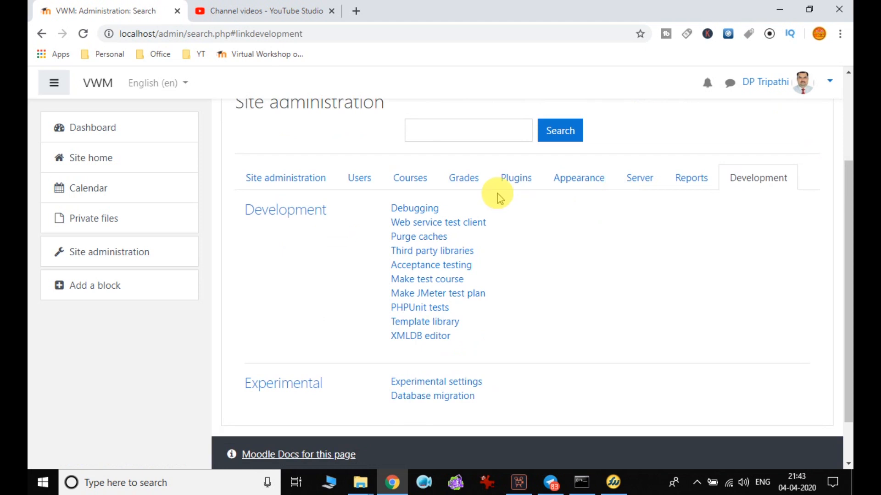
{"action": "left_click", "coordinate": [369, 183]}
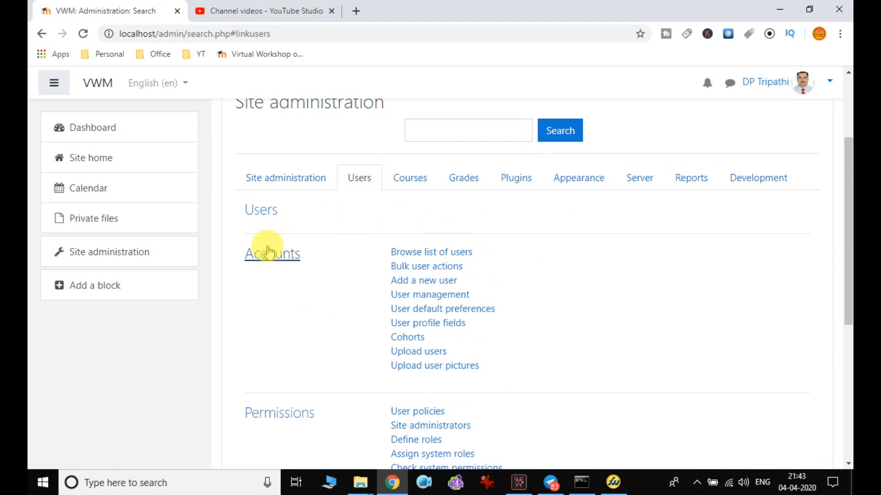
{"action": "scroll", "coordinate": [238, 266], "scroll_direction": "down", "scroll_amount": 5}
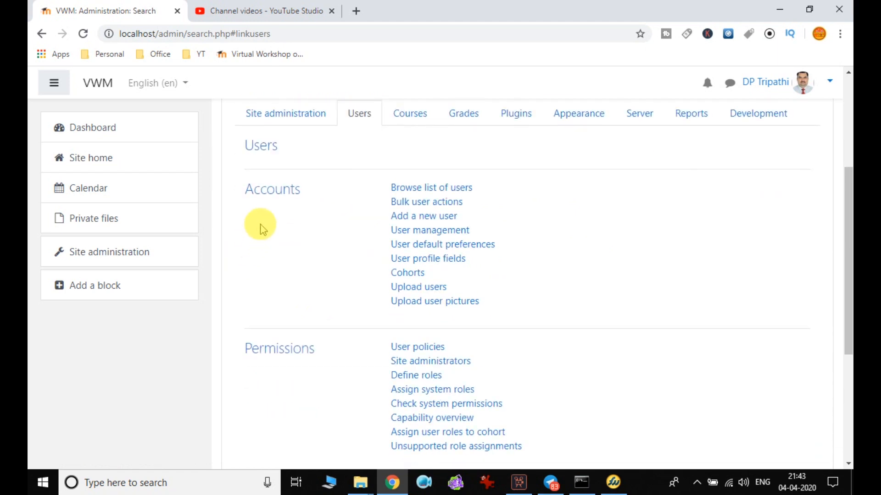
{"action": "scroll", "coordinate": [259, 229], "scroll_direction": "up", "scroll_amount": 3}
{"action": "scroll", "coordinate": [269, 183], "scroll_direction": "down", "scroll_amount": 1}
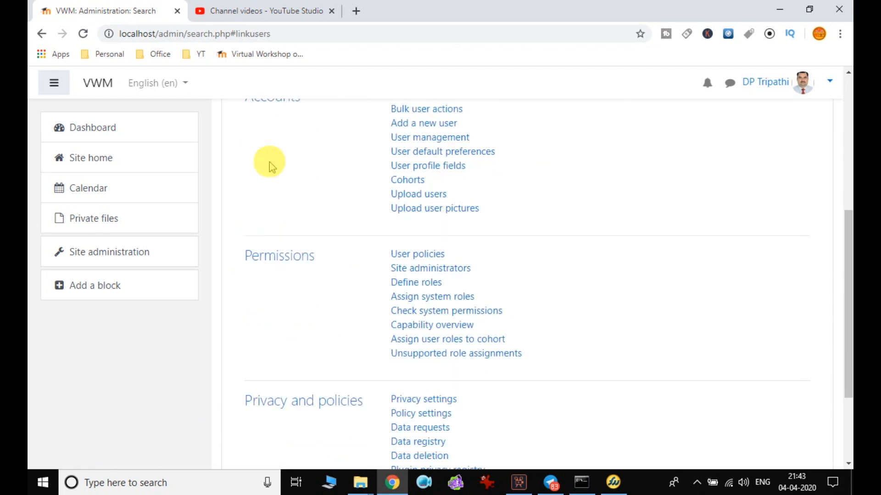
{"action": "scroll", "coordinate": [294, 227], "scroll_direction": "up", "scroll_amount": 1}
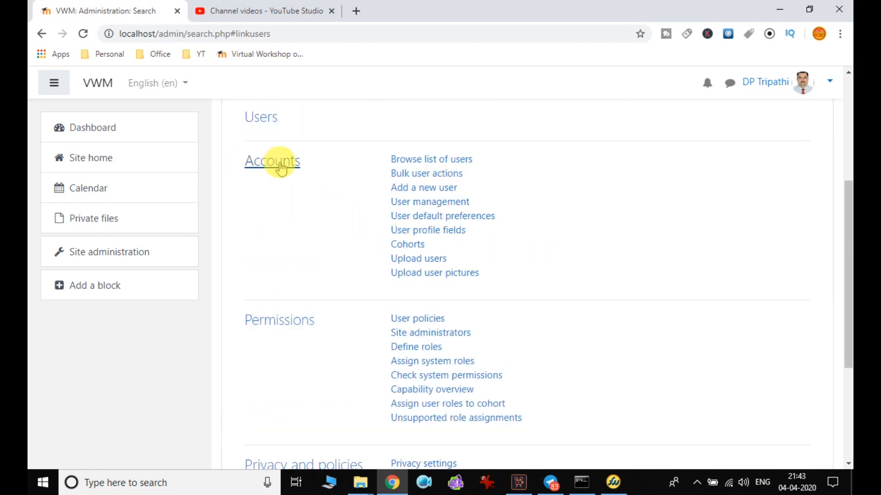
{"action": "scroll", "coordinate": [302, 342], "scroll_direction": "down", "scroll_amount": 3}
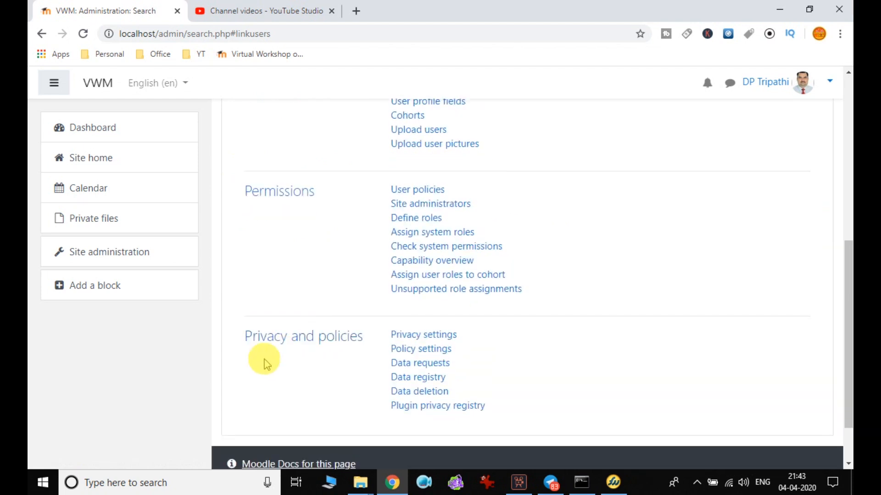
{"action": "scroll", "coordinate": [353, 378], "scroll_direction": "up", "scroll_amount": 4}
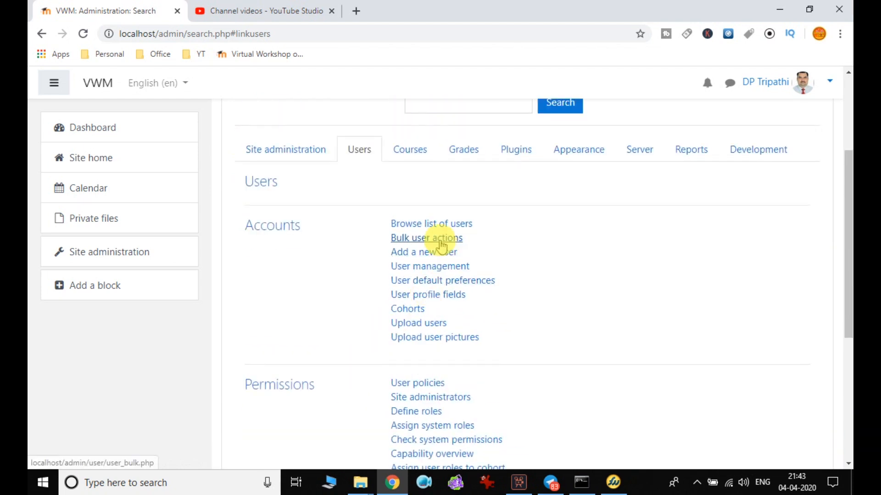
Open Browse list of users and dismiss the chat notification.
{"action": "left_click", "coordinate": [445, 225]}
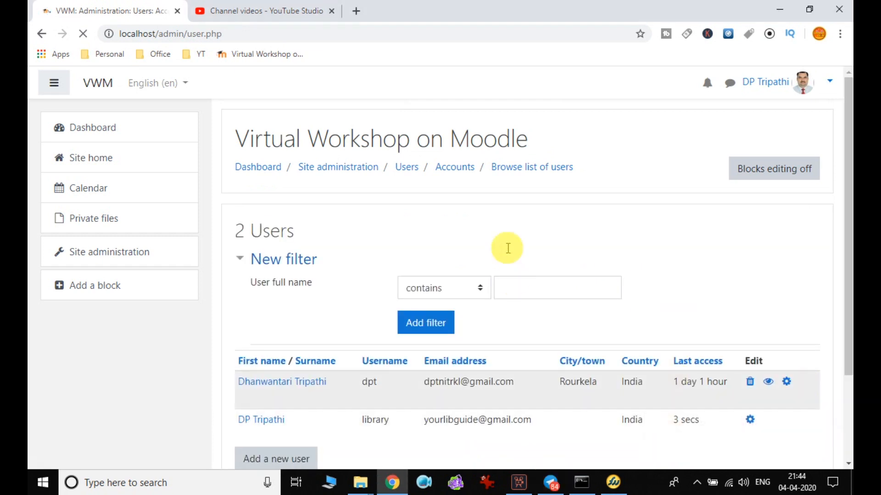
{"action": "scroll", "coordinate": [507, 238], "scroll_direction": "down", "scroll_amount": 3}
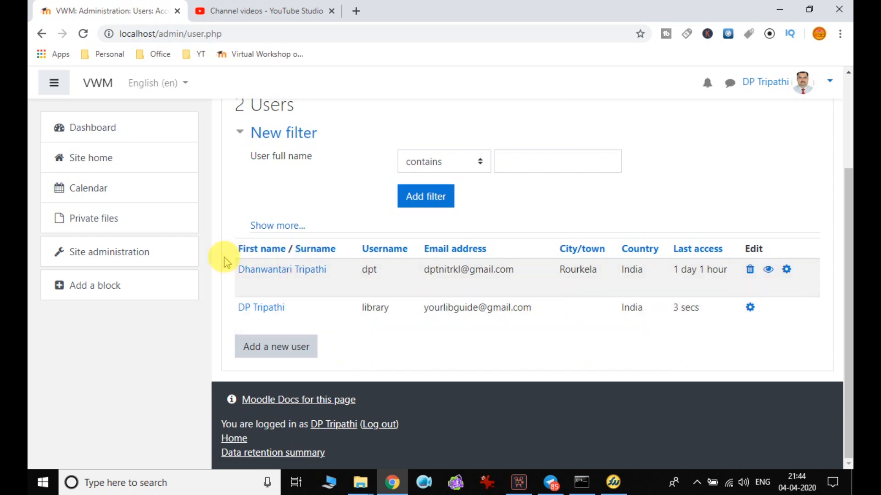
{"action": "left_click", "coordinate": [839, 424]}
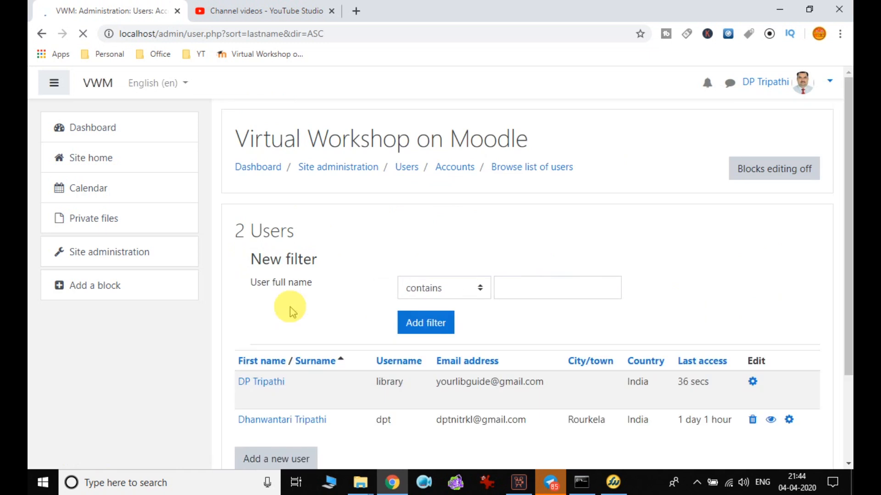
{"action": "scroll", "coordinate": [419, 235], "scroll_direction": "down", "scroll_amount": 3}
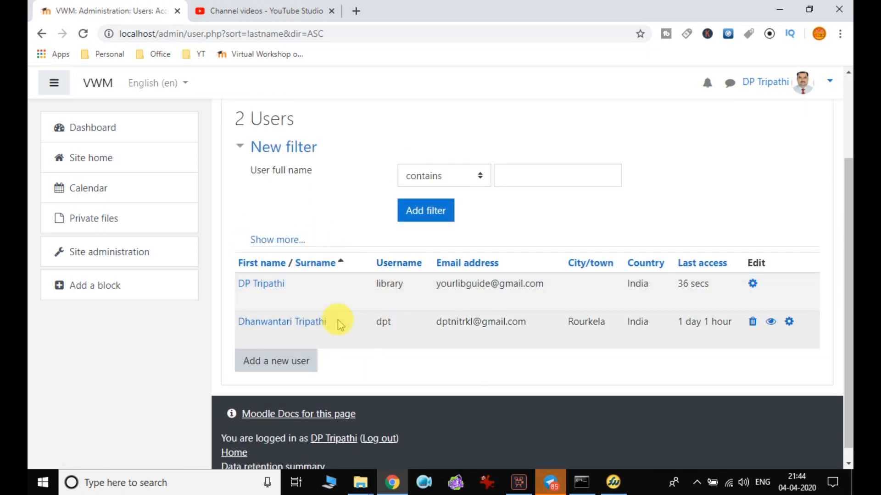
Sort the 2 users by Last access, then reverse the sort order.
{"action": "left_click", "coordinate": [703, 265]}
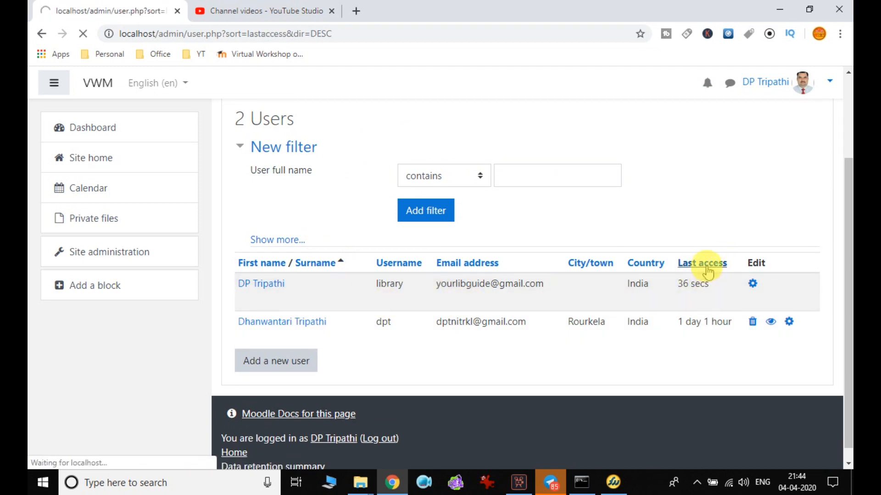
{"action": "scroll", "coordinate": [708, 300], "scroll_direction": "down", "scroll_amount": 3}
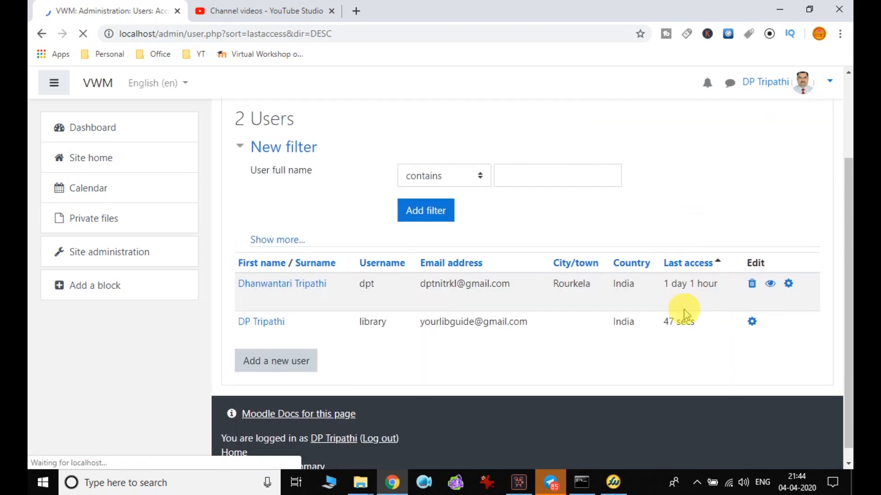
{"action": "left_click", "coordinate": [695, 267]}
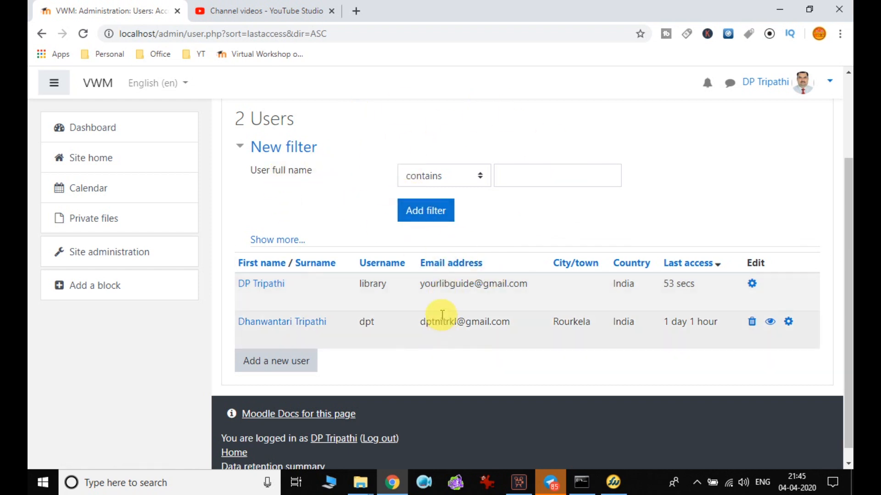
{"action": "scroll", "coordinate": [270, 298], "scroll_direction": "up", "scroll_amount": 3}
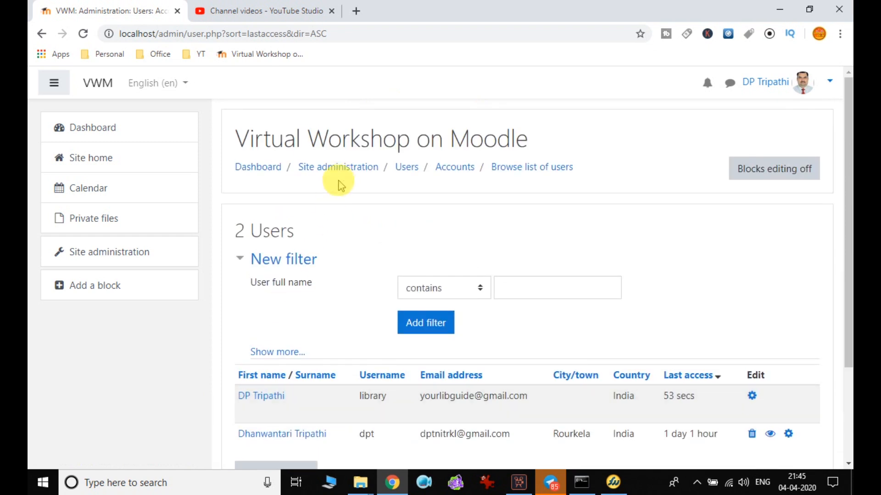
Return to Site administration via the breadcrumb and open Users > Bulk user actions.
{"action": "left_click", "coordinate": [351, 171]}
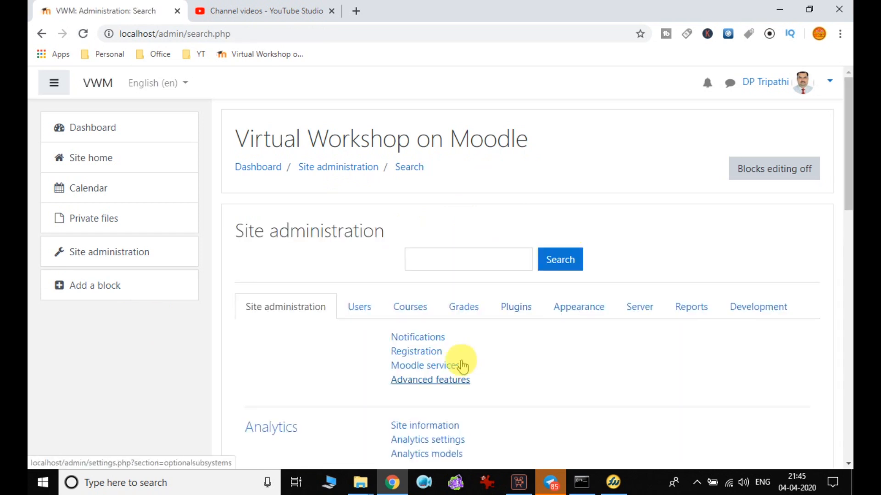
{"action": "left_click", "coordinate": [360, 305]}
{"action": "scroll", "coordinate": [459, 321], "scroll_direction": "down", "scroll_amount": 1}
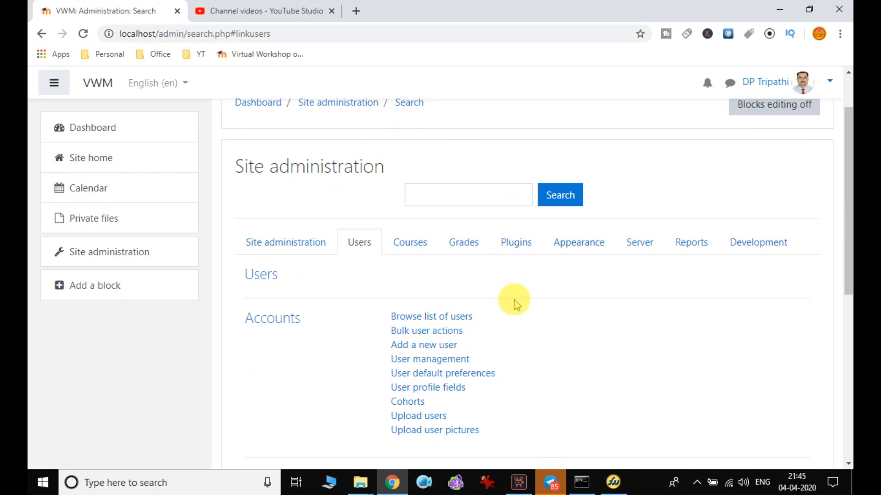
{"action": "scroll", "coordinate": [515, 302], "scroll_direction": "down", "scroll_amount": 2}
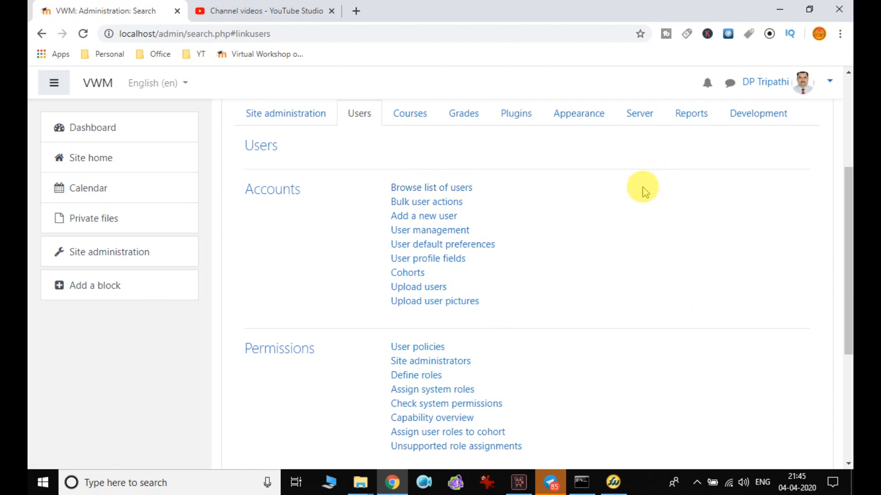
{"action": "left_click", "coordinate": [443, 211]}
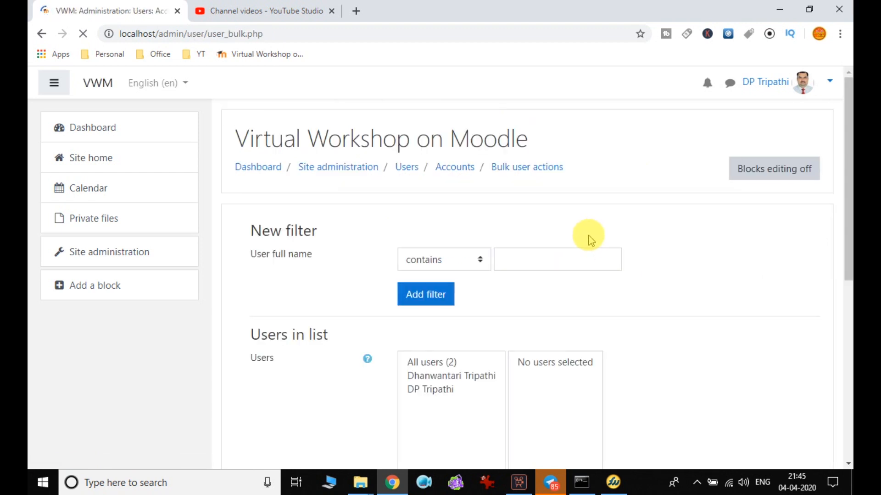
{"action": "scroll", "coordinate": [590, 239], "scroll_direction": "down", "scroll_amount": 1}
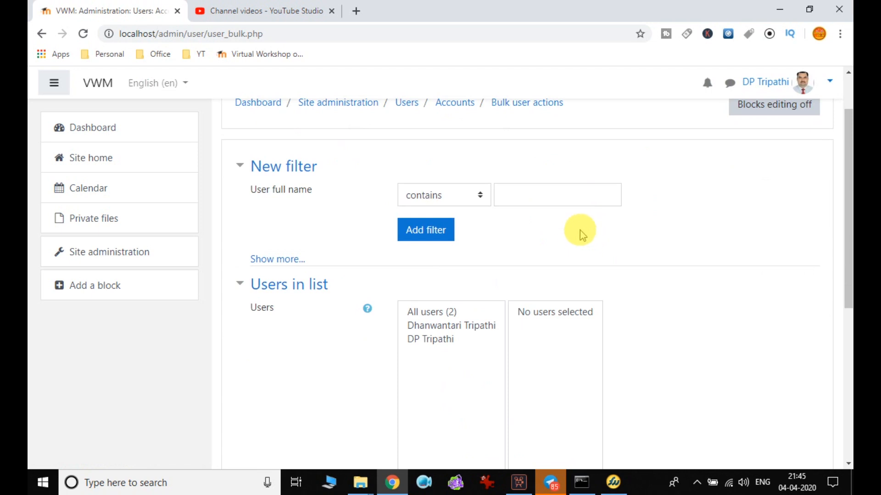
{"action": "scroll", "coordinate": [573, 232], "scroll_direction": "down", "scroll_amount": 5}
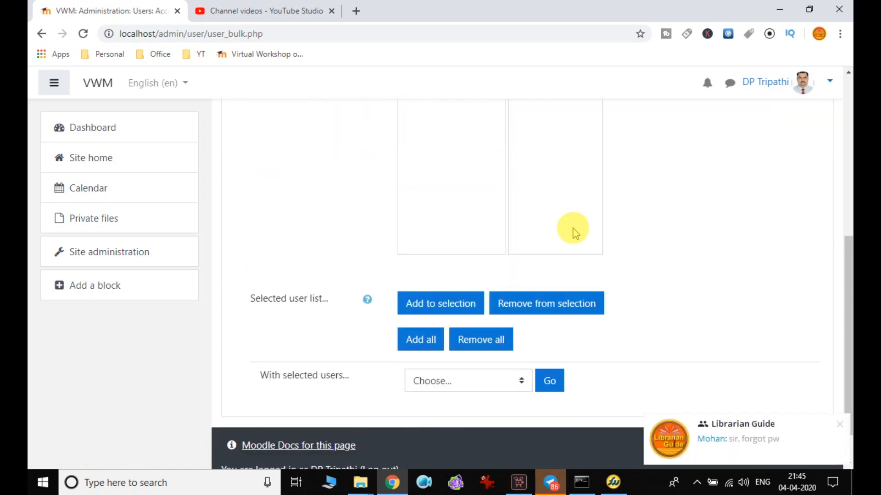
{"action": "scroll", "coordinate": [477, 212], "scroll_direction": "up", "scroll_amount": 3}
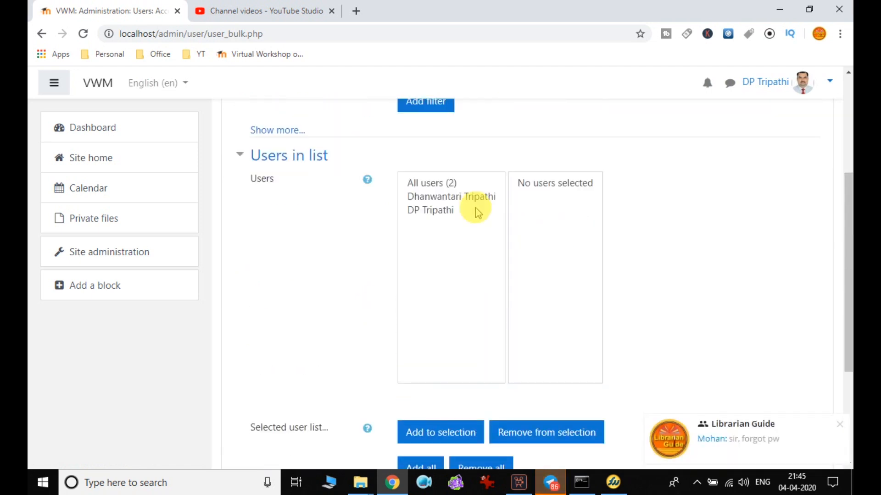
{"action": "left_click", "coordinate": [454, 197]}
{"action": "left_click", "coordinate": [445, 210], "text": "shift"}
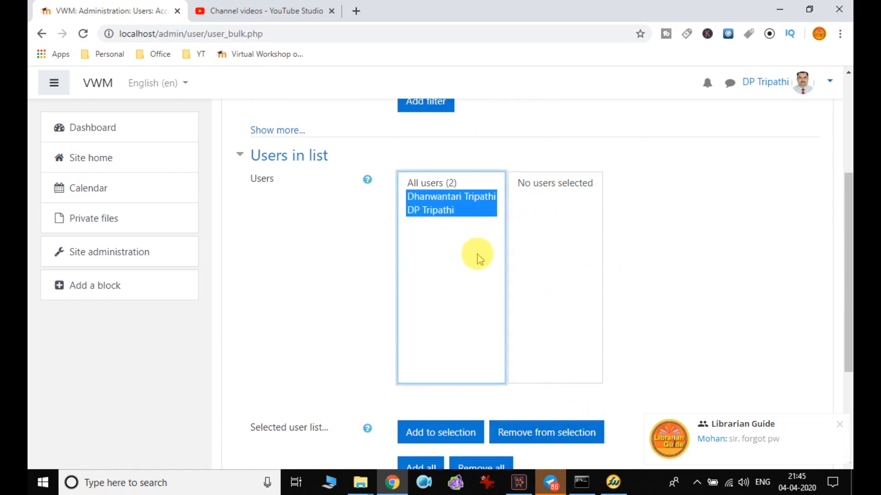
{"action": "left_click", "coordinate": [452, 196]}
{"action": "left_click", "coordinate": [444, 211], "text": "shift"}
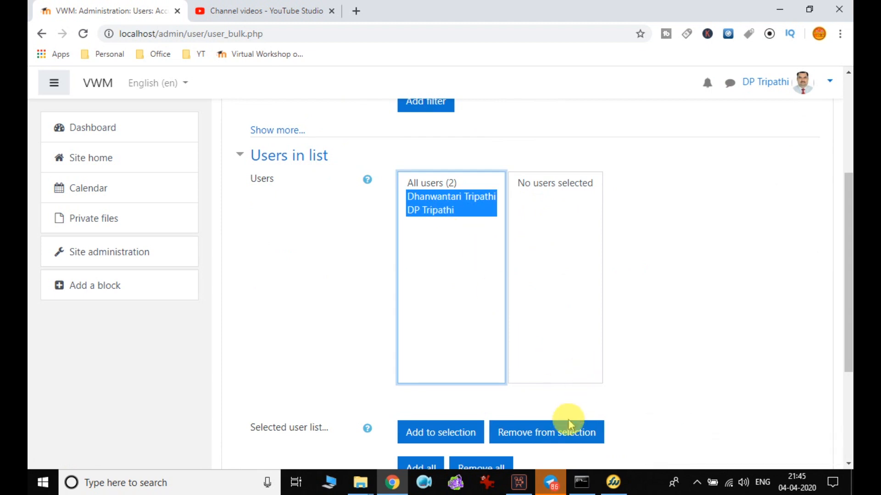
{"action": "left_click", "coordinate": [462, 214]}
{"action": "left_click", "coordinate": [462, 198]}
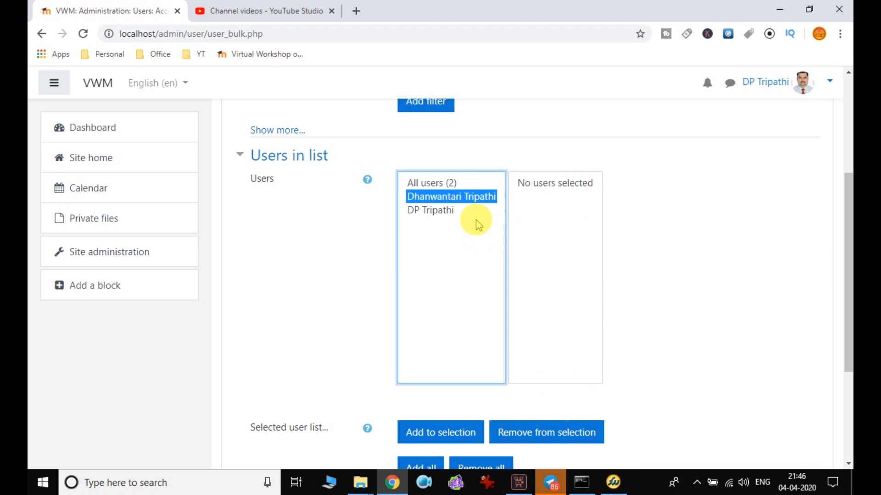
{"action": "scroll", "coordinate": [377, 236], "scroll_direction": "up", "scroll_amount": 5}
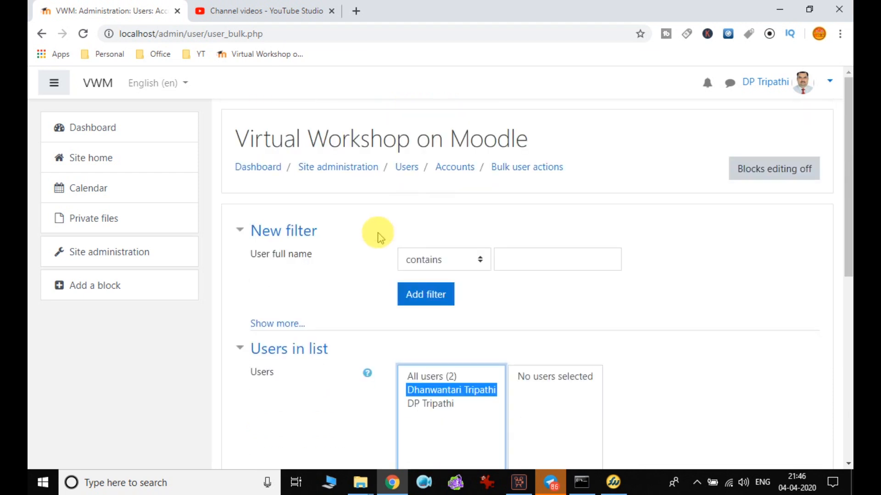
{"action": "scroll", "coordinate": [574, 317], "scroll_direction": "down", "scroll_amount": 6}
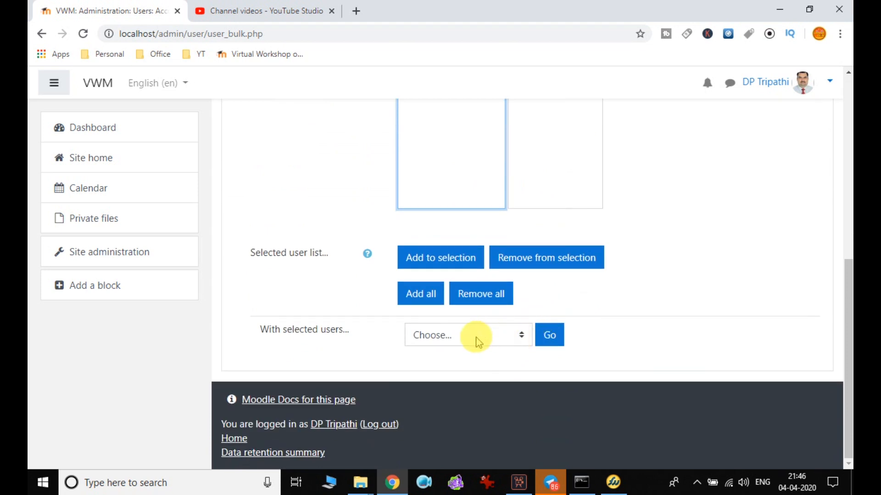
Dismiss the chat notification and pick Send a message in the With selected users dropdown.
{"action": "left_click", "coordinate": [476, 339]}
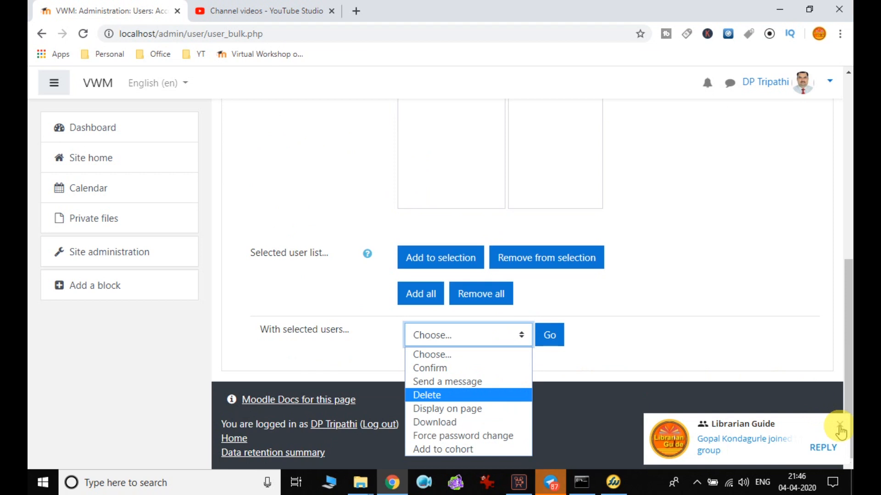
{"action": "left_click", "coordinate": [840, 431]}
{"action": "left_click", "coordinate": [472, 335]}
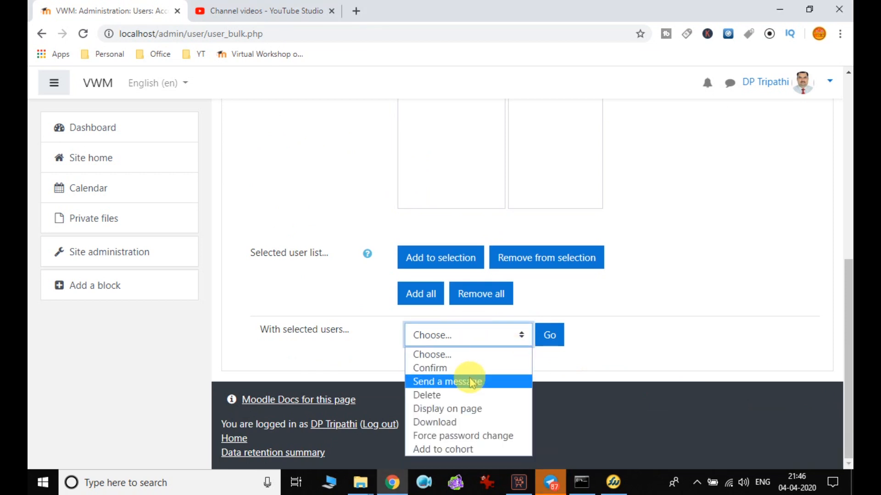
{"action": "left_click", "coordinate": [650, 207]}
{"action": "scroll", "coordinate": [422, 225], "scroll_direction": "up", "scroll_amount": 5}
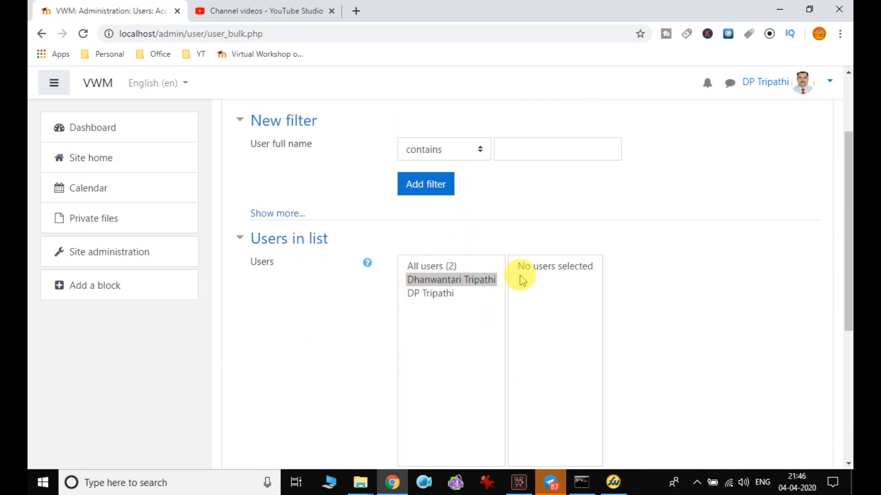
{"action": "scroll", "coordinate": [473, 306], "scroll_direction": "down", "scroll_amount": 4}
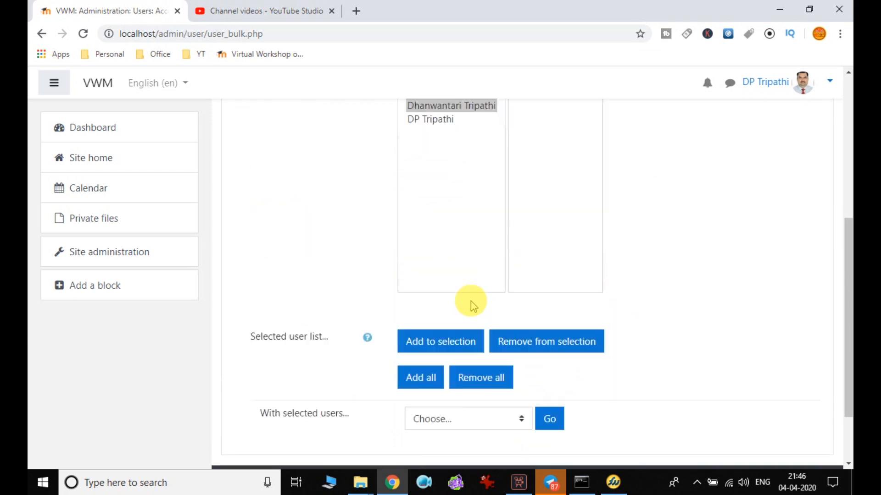
{"action": "scroll", "coordinate": [473, 306], "scroll_direction": "down", "scroll_amount": 2}
{"action": "left_click", "coordinate": [471, 335]}
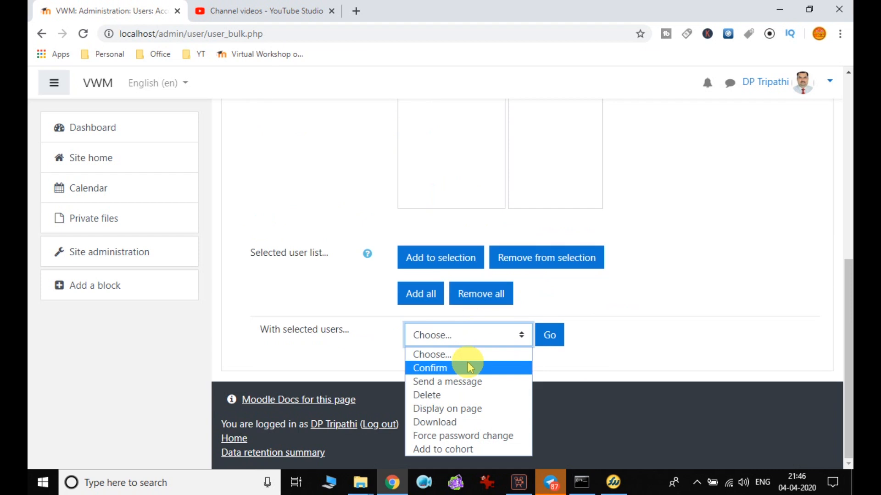
{"action": "left_click", "coordinate": [472, 381]}
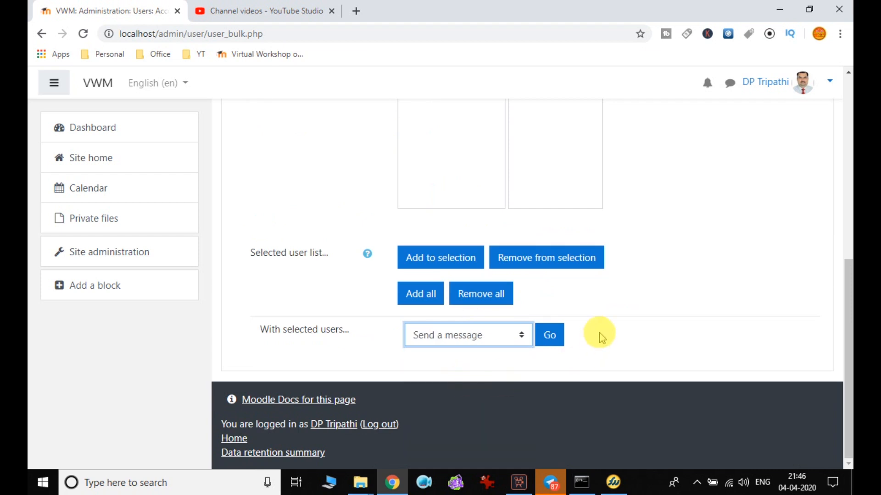
Select both users in the All users list and add them to the selection.
{"action": "scroll", "coordinate": [599, 333], "scroll_direction": "up", "scroll_amount": 5}
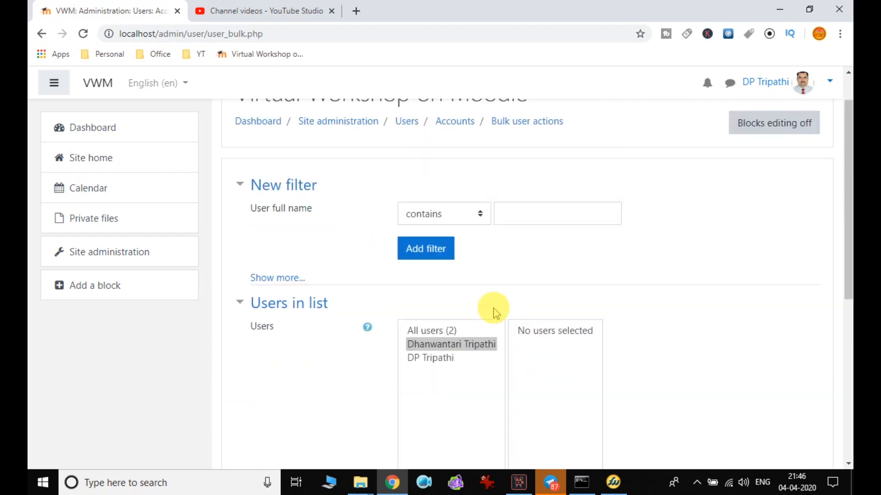
{"action": "left_click", "coordinate": [447, 357], "text": "ctrl"}
{"action": "scroll", "coordinate": [600, 332], "scroll_direction": "down", "scroll_amount": 4}
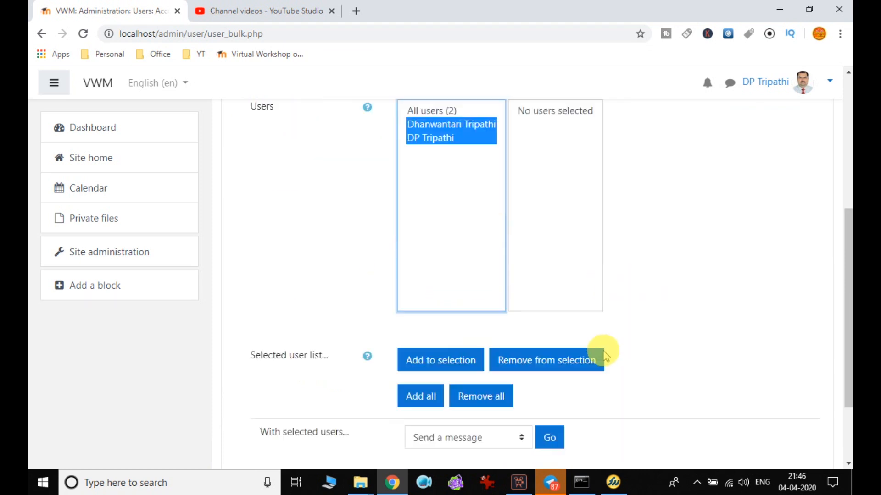
{"action": "left_click", "coordinate": [554, 403]}
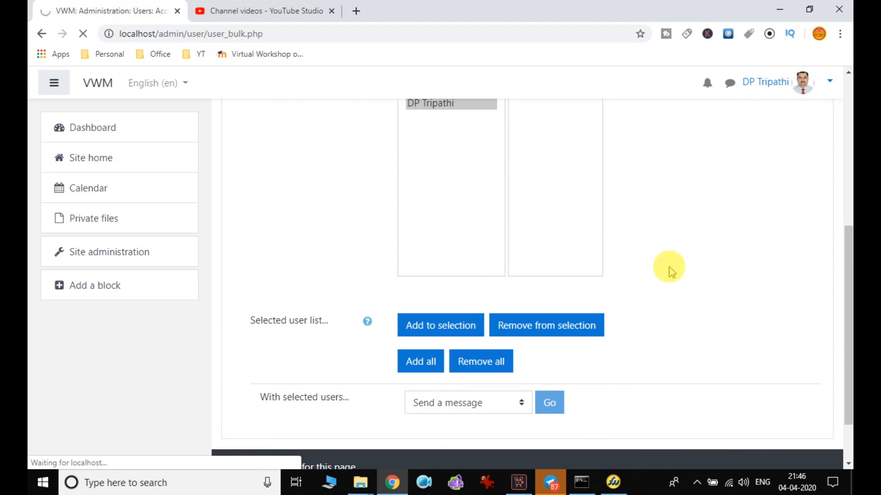
{"action": "scroll", "coordinate": [666, 271], "scroll_direction": "down", "scroll_amount": 5}
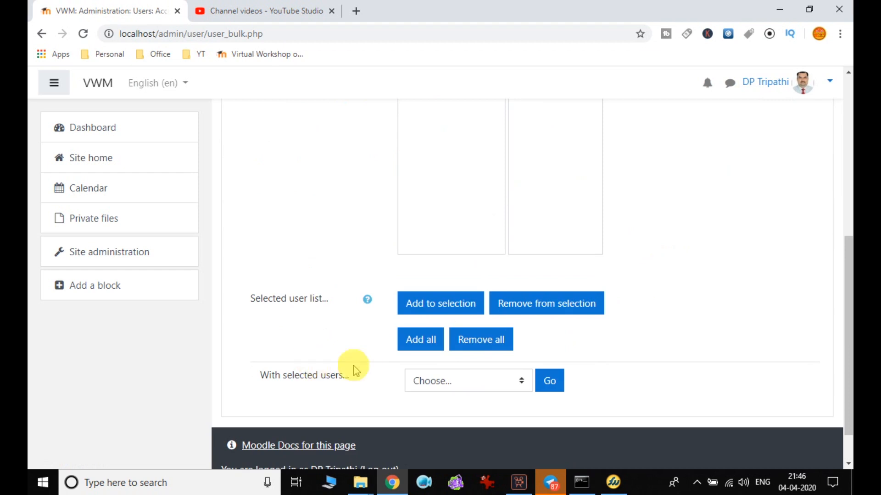
{"action": "scroll", "coordinate": [596, 268], "scroll_direction": "up", "scroll_amount": 4}
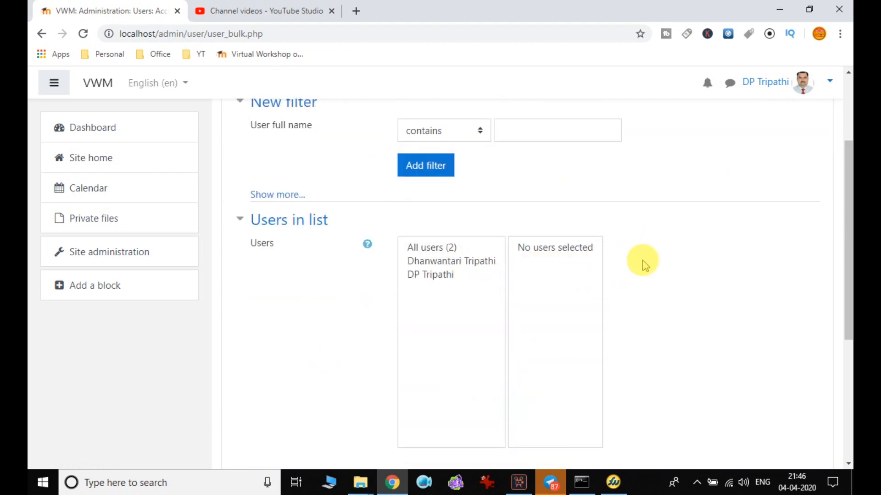
{"action": "scroll", "coordinate": [431, 257], "scroll_direction": "down", "scroll_amount": 4}
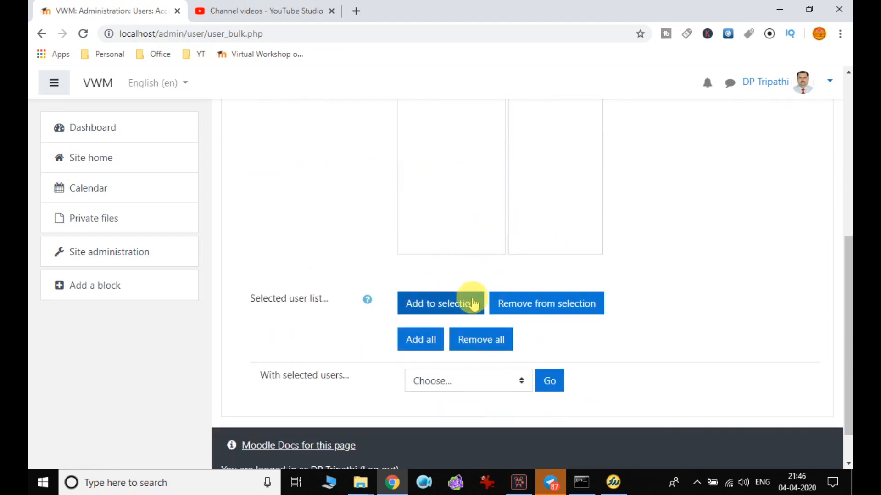
{"action": "scroll", "coordinate": [474, 303], "scroll_direction": "up", "scroll_amount": 3}
{"action": "left_click_drag", "start_coordinate": [434, 196], "coordinate": [468, 317]}
{"action": "left_click", "coordinate": [440, 431]}
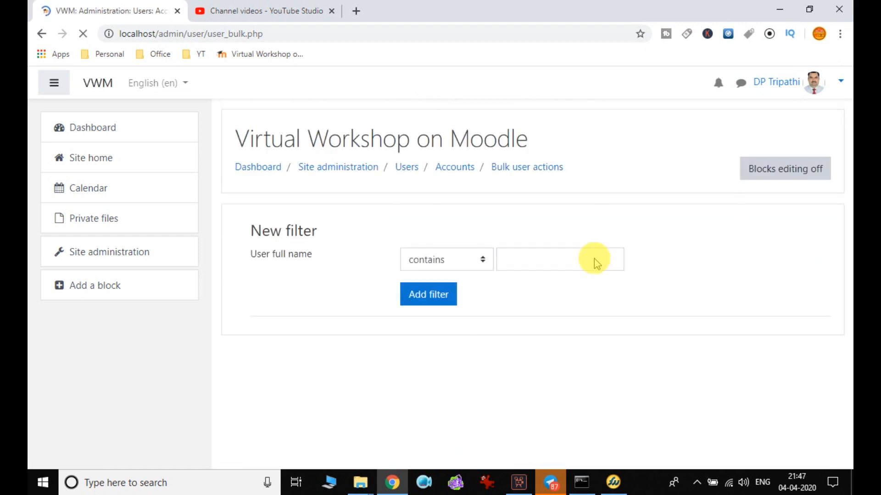
Highlight both selected users and run the Send a message bulk action with Go.
{"action": "scroll", "coordinate": [602, 289], "scroll_direction": "down", "scroll_amount": 3}
{"action": "left_click", "coordinate": [547, 247]}
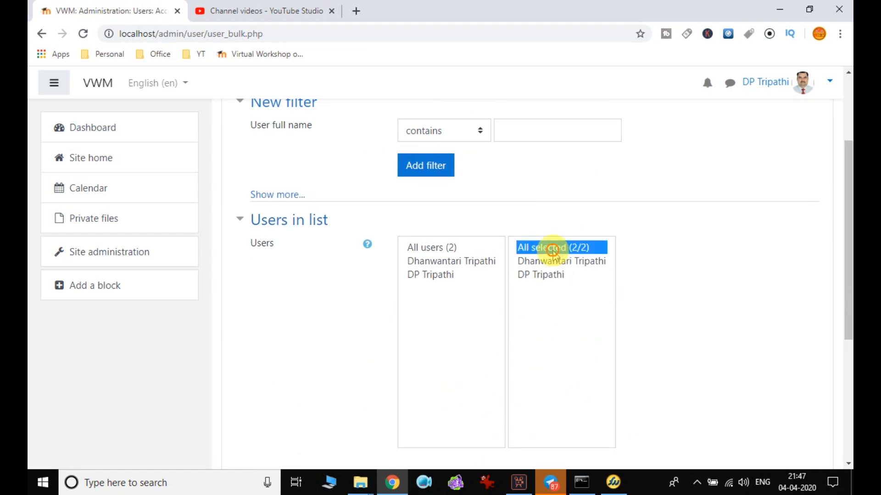
{"action": "left_click", "coordinate": [546, 275], "text": "ctrl"}
{"action": "left_click", "coordinate": [548, 262], "text": "ctrl"}
{"action": "scroll", "coordinate": [568, 289], "scroll_direction": "down", "scroll_amount": 5}
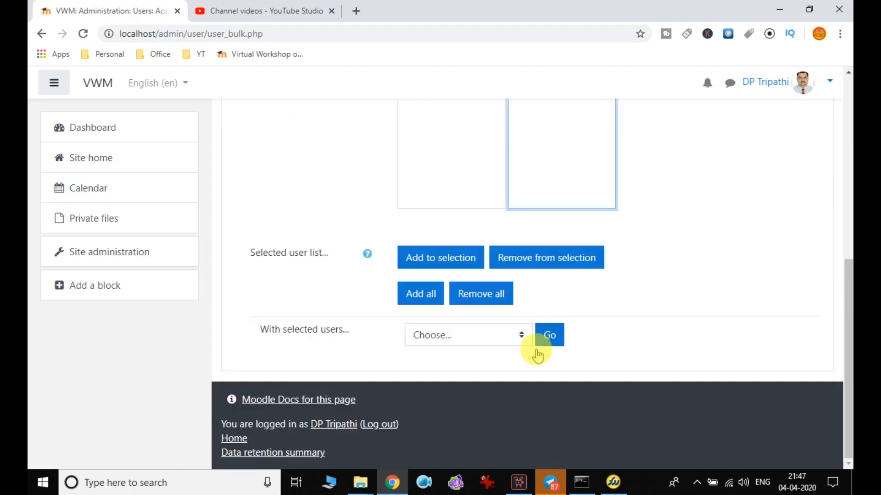
{"action": "left_click", "coordinate": [486, 328]}
{"action": "left_click", "coordinate": [453, 382]}
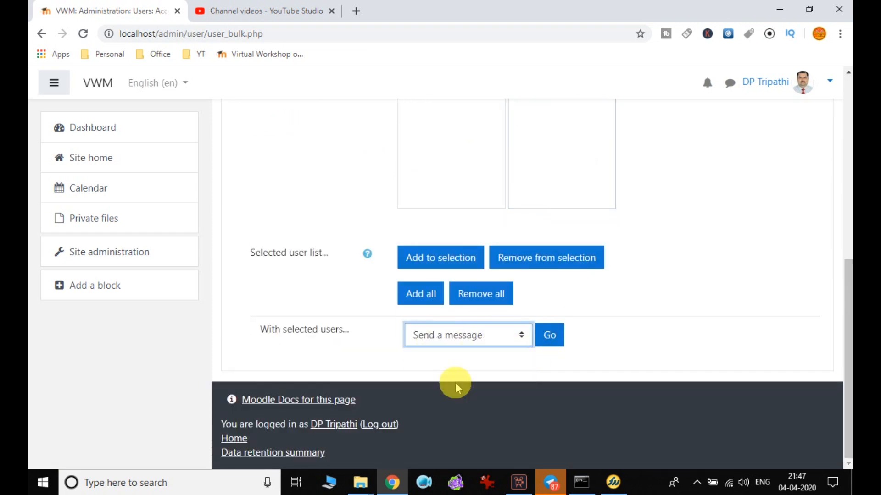
{"action": "left_click", "coordinate": [553, 335]}
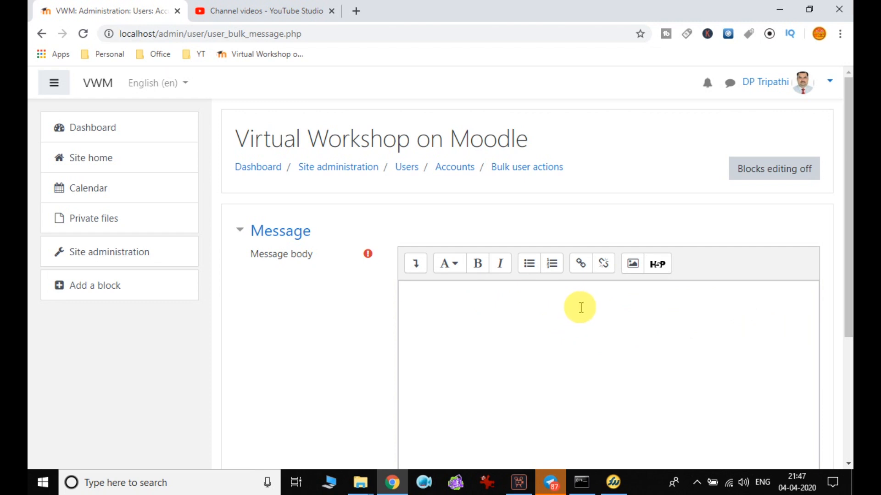
Write 'Hello Everyone ~' and 'this is test message.' plus a signature in the message body, then save.
{"action": "scroll", "coordinate": [580, 307], "scroll_direction": "down", "scroll_amount": 2}
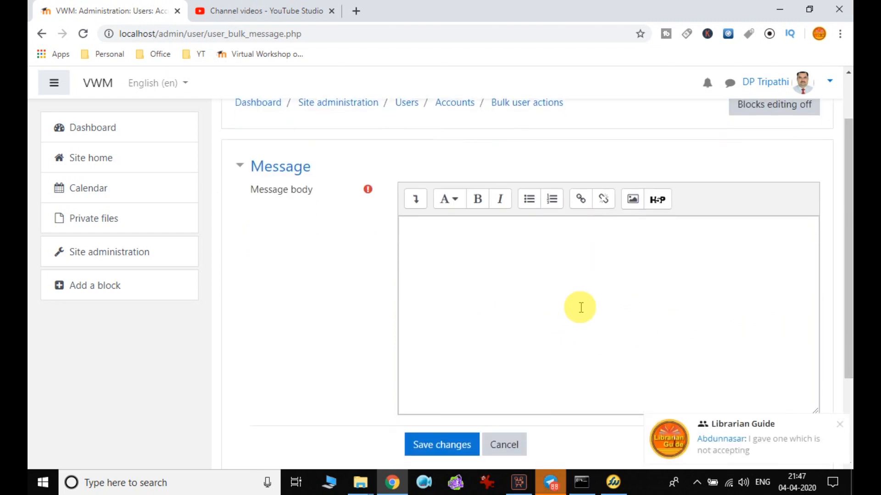
{"action": "left_click", "coordinate": [840, 428]}
{"action": "left_click", "coordinate": [527, 267]}
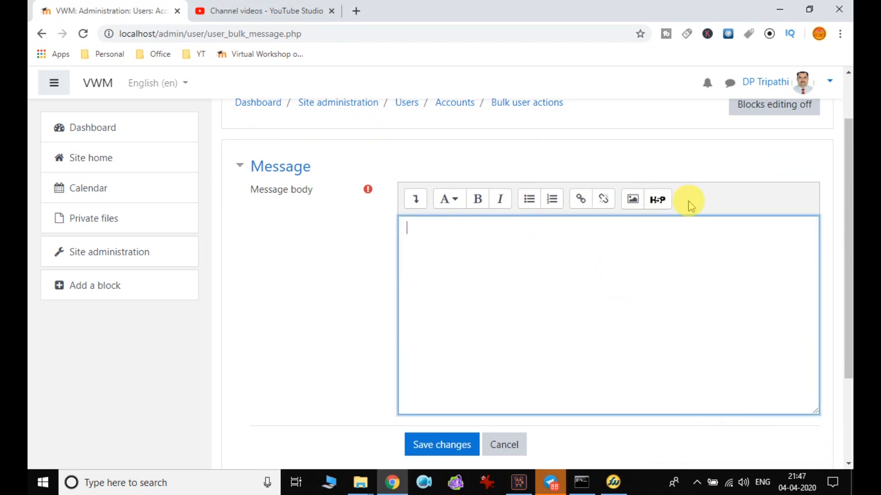
{"action": "scroll", "coordinate": [638, 285], "scroll_direction": "down", "scroll_amount": 3}
{"action": "scroll", "coordinate": [505, 189], "scroll_direction": "up", "scroll_amount": 4}
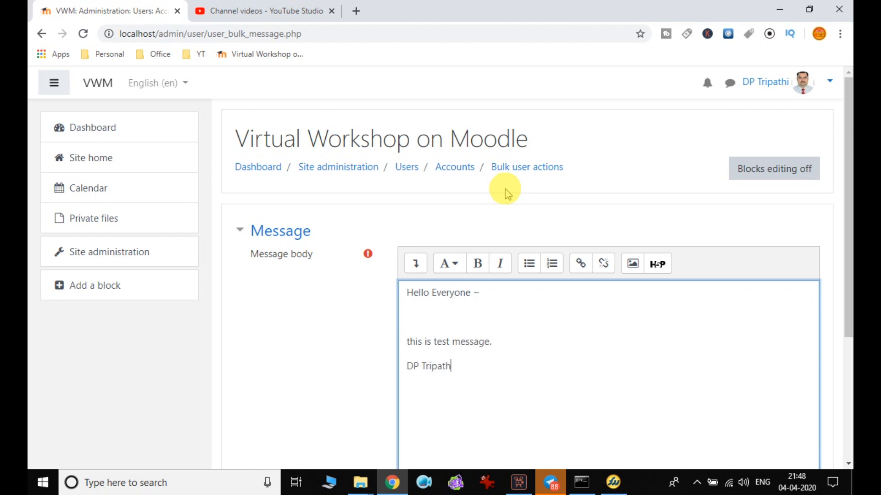
{"action": "type", "text": "i"}
{"action": "scroll", "coordinate": [551, 275], "scroll_direction": "down", "scroll_amount": 3}
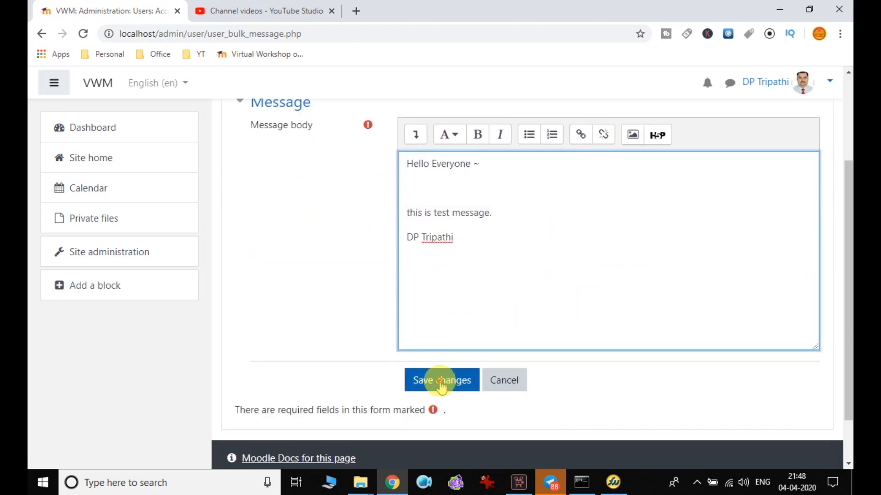
{"action": "left_click", "coordinate": [440, 385]}
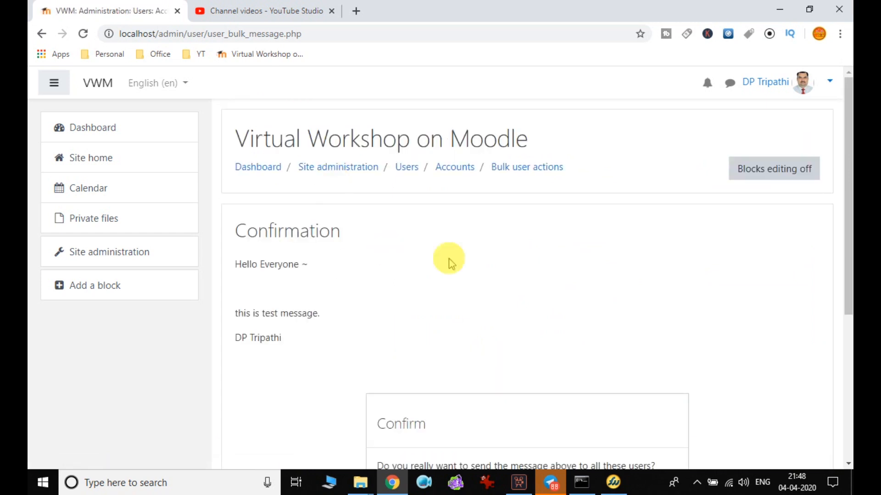
Confirm with Yes to send the test message to both users.
{"action": "scroll", "coordinate": [465, 295], "scroll_direction": "down", "scroll_amount": 4}
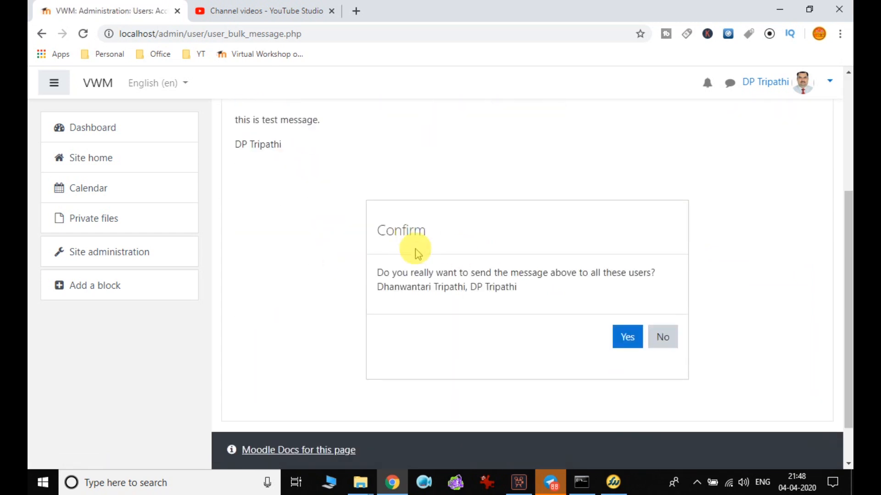
{"action": "left_click", "coordinate": [614, 342]}
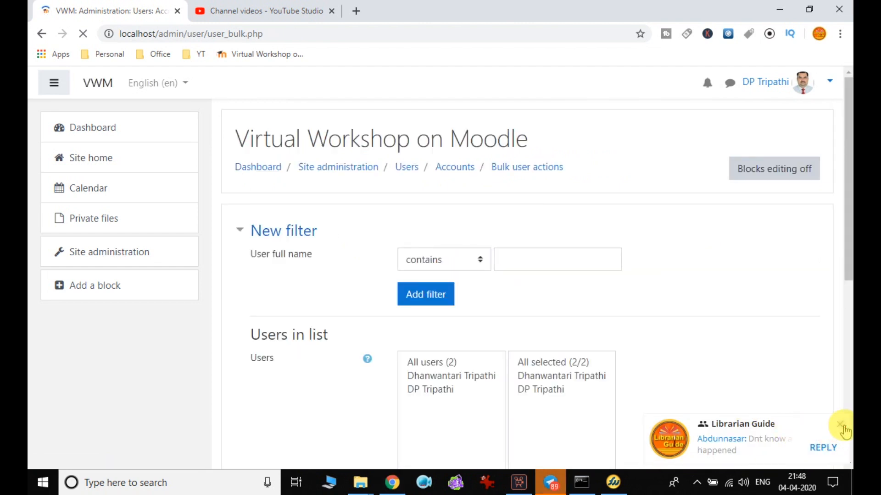
Open the bulk action dropdown and close it without choosing an action.
{"action": "scroll", "coordinate": [542, 281], "scroll_direction": "down", "scroll_amount": 5}
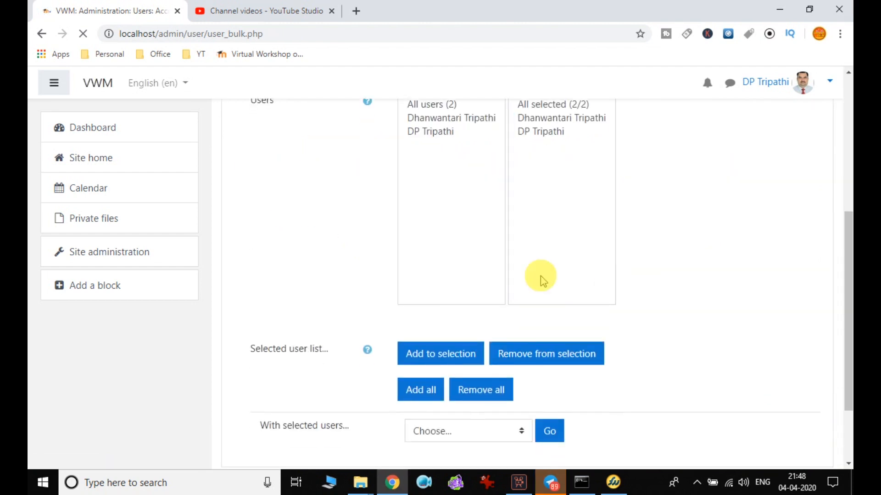
{"action": "left_click", "coordinate": [454, 432]}
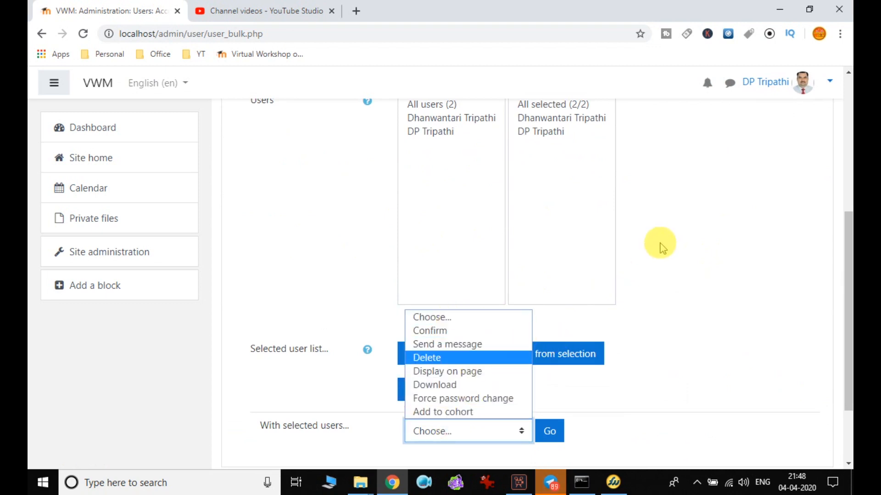
{"action": "left_click", "coordinate": [661, 243]}
Return to Site administration and open Users > Accounts > Add a new user.
{"action": "scroll", "coordinate": [662, 246], "scroll_direction": "up", "scroll_amount": 4}
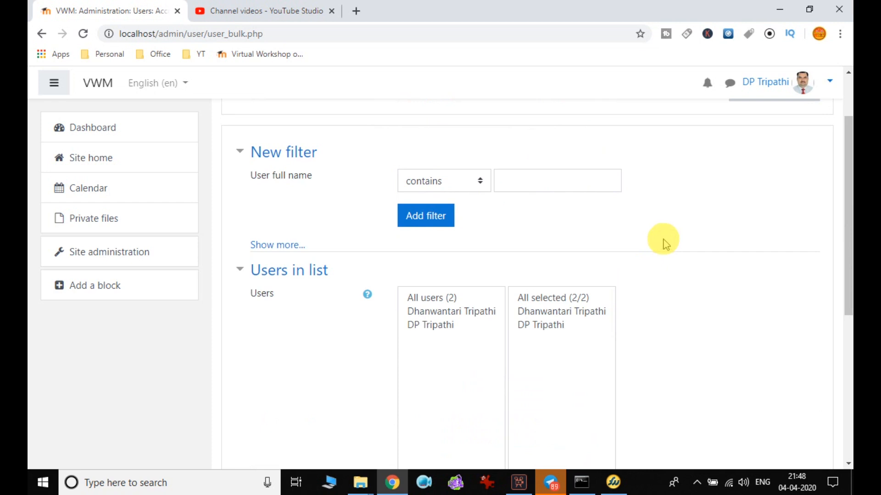
{"action": "scroll", "coordinate": [670, 236], "scroll_direction": "up", "scroll_amount": 2}
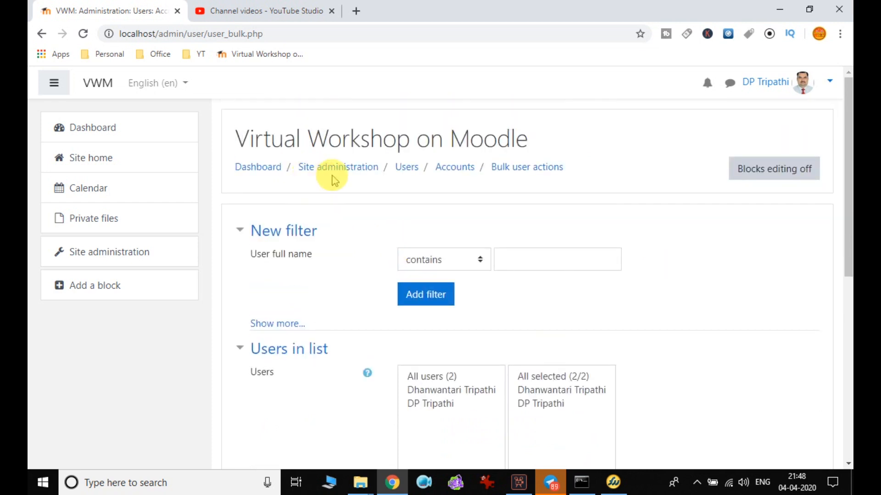
{"action": "left_click", "coordinate": [344, 167]}
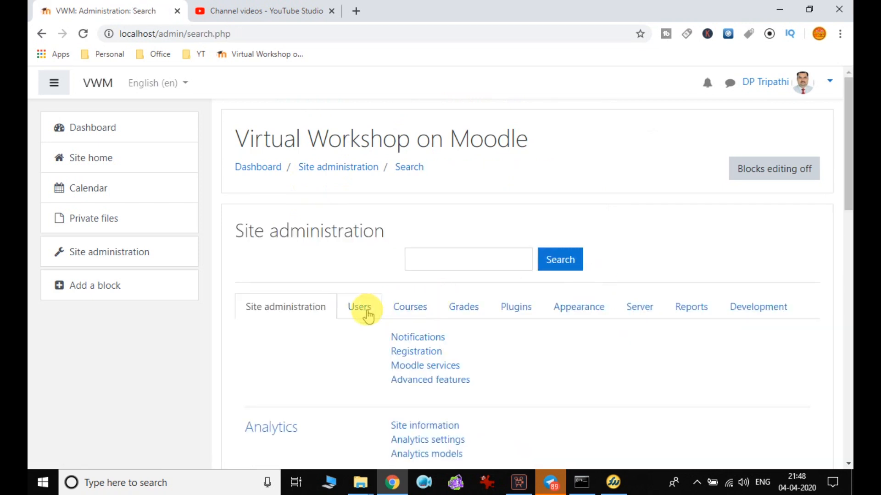
{"action": "left_click", "coordinate": [364, 308]}
{"action": "scroll", "coordinate": [370, 309], "scroll_direction": "down", "scroll_amount": 5}
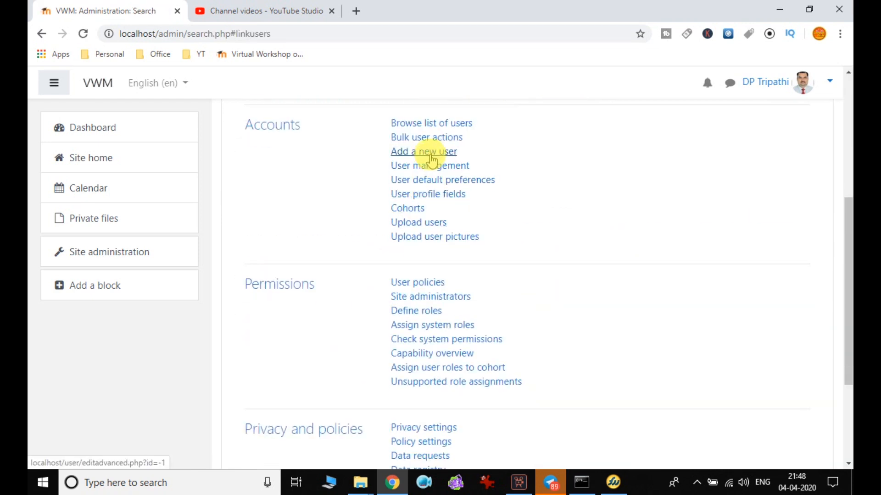
{"action": "left_click", "coordinate": [431, 155]}
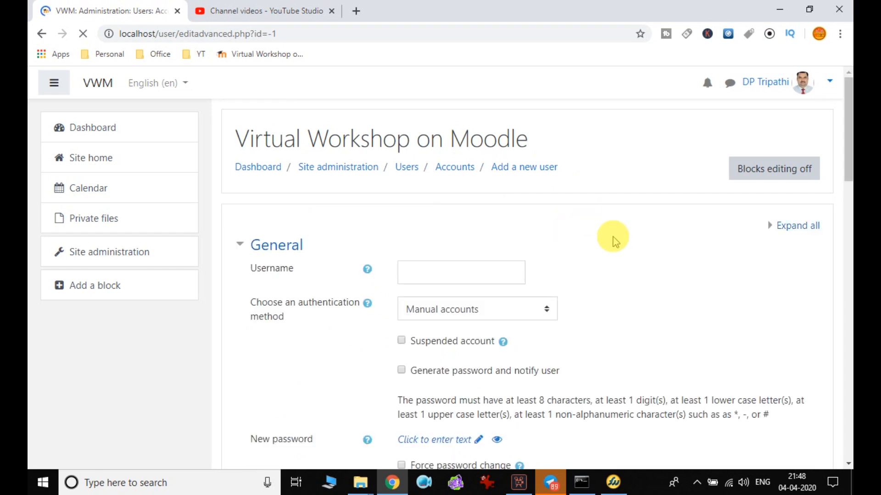
Review the Add a new user form and place the cursor in the Username field.
{"action": "scroll", "coordinate": [573, 258], "scroll_direction": "down", "scroll_amount": 1}
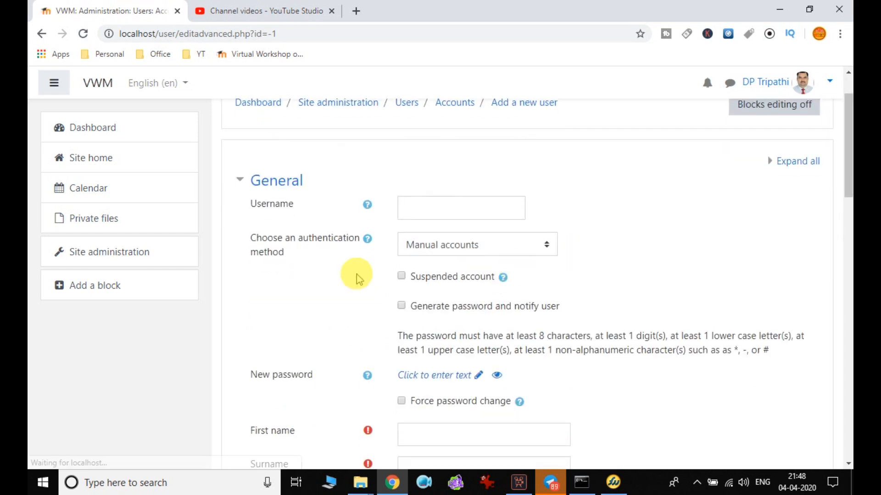
{"action": "scroll", "coordinate": [462, 207], "scroll_direction": "down", "scroll_amount": 3}
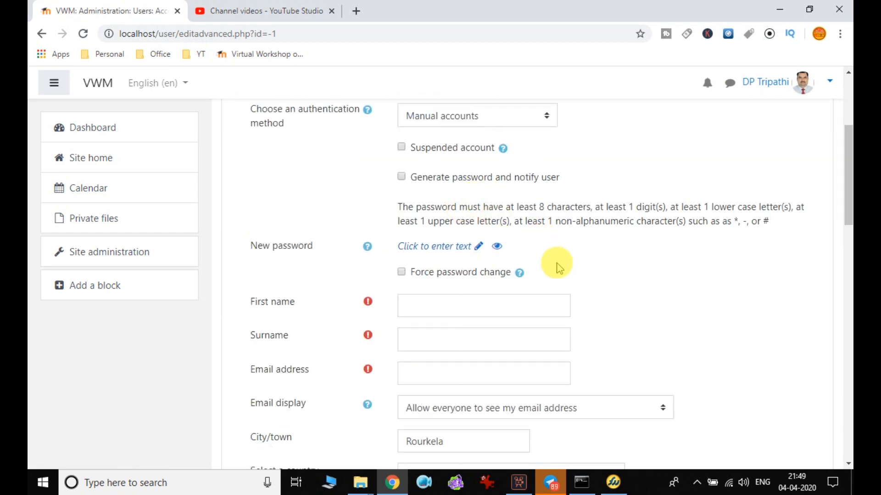
{"action": "scroll", "coordinate": [556, 269], "scroll_direction": "up", "scroll_amount": 5}
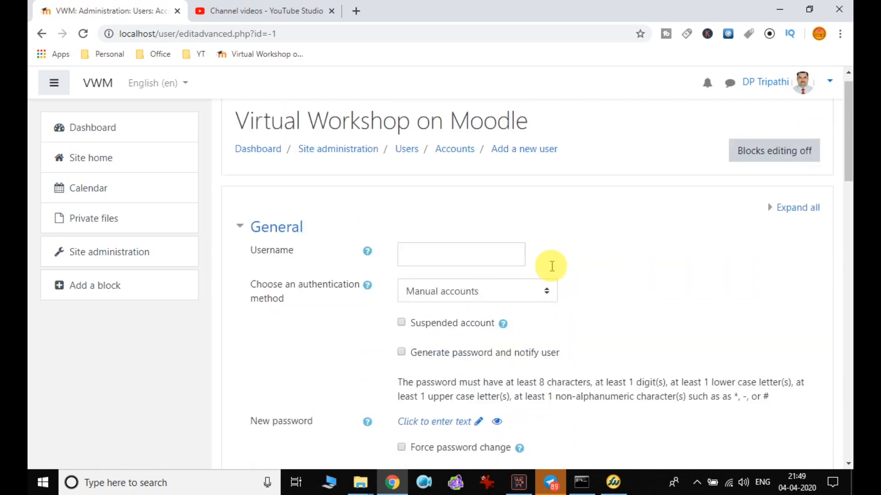
{"action": "scroll", "coordinate": [419, 328], "scroll_direction": "down", "scroll_amount": 15}
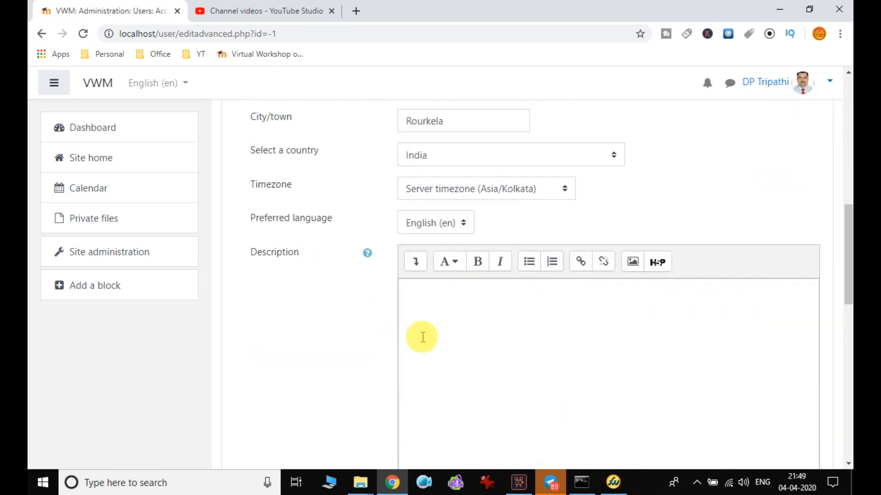
{"action": "scroll", "coordinate": [423, 338], "scroll_direction": "down", "scroll_amount": 5}
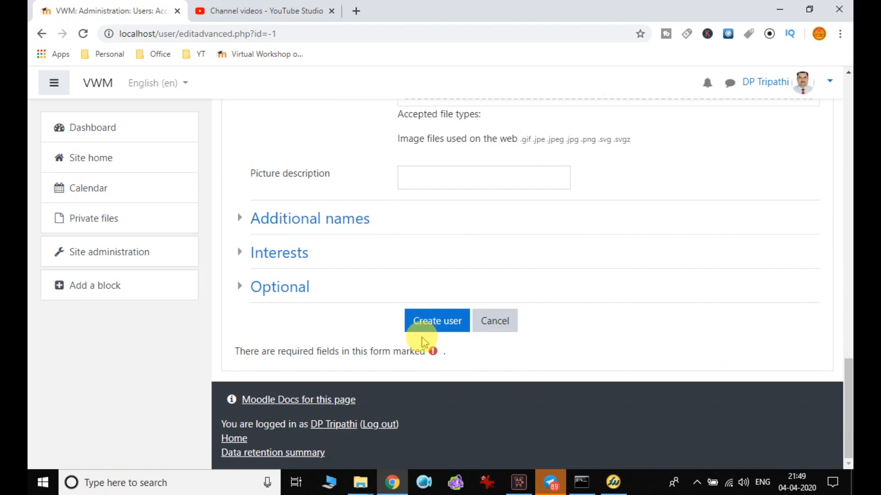
{"action": "scroll", "coordinate": [423, 340], "scroll_direction": "up", "scroll_amount": 20}
{"action": "left_click", "coordinate": [465, 274]}
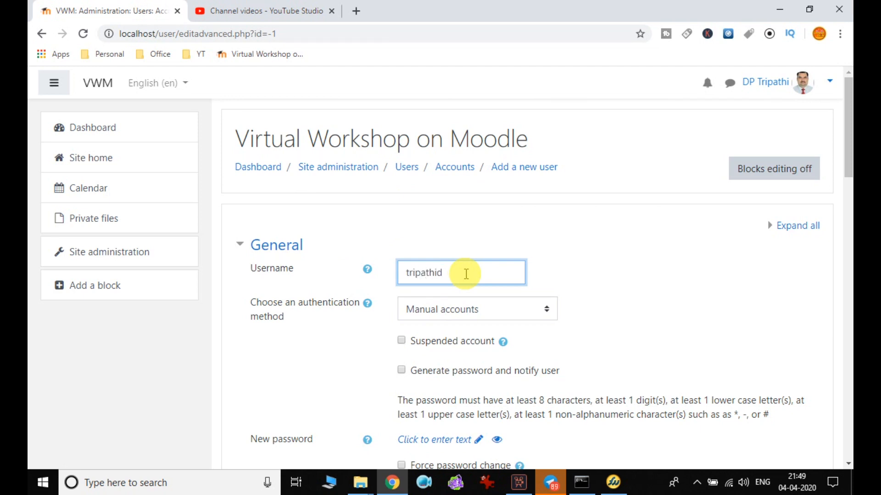
Remove the username's extra letter and keep Manual accounts as the authentication method.
{"action": "key", "text": "Tab"}
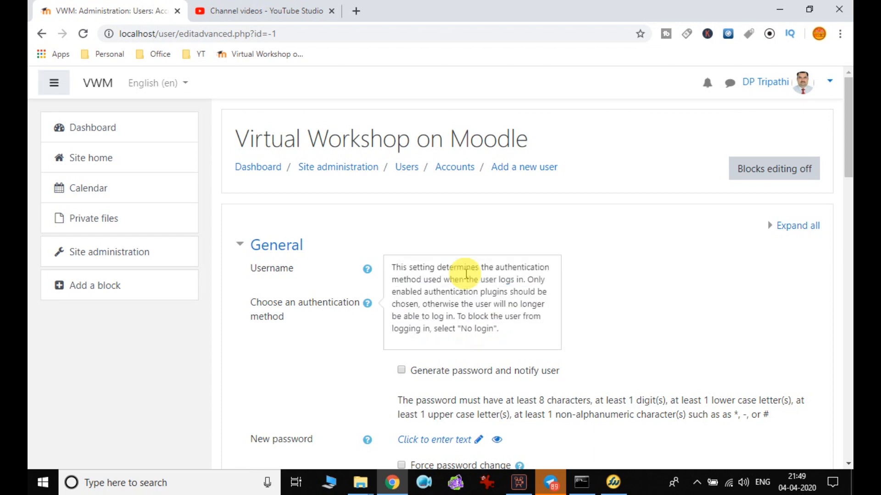
{"action": "left_click", "coordinate": [630, 274]}
{"action": "scroll", "coordinate": [633, 279], "scroll_direction": "down", "scroll_amount": 2}
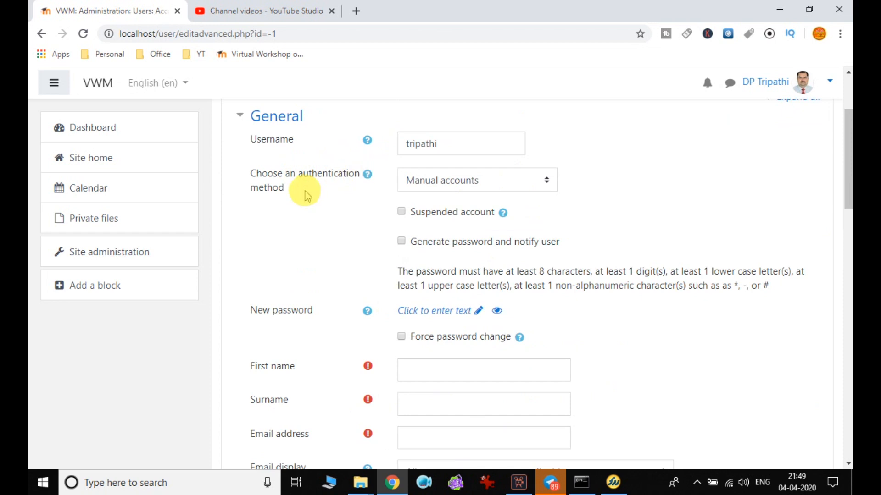
{"action": "left_click", "coordinate": [509, 180]}
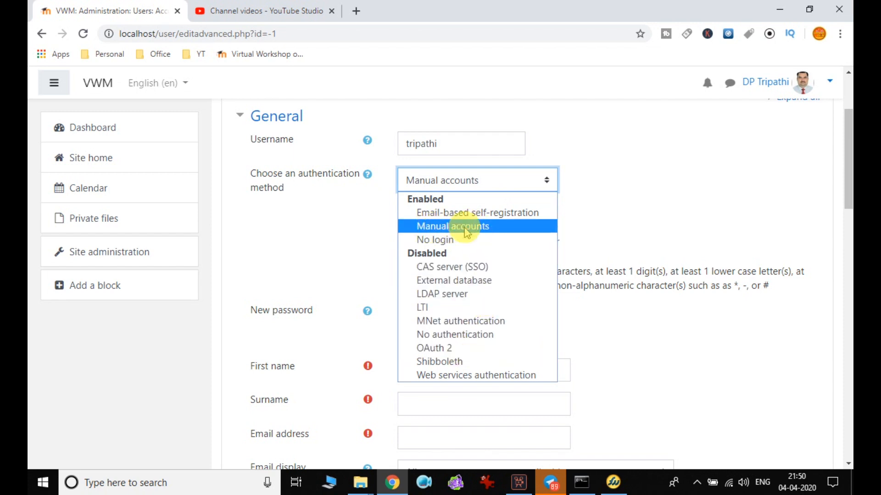
{"action": "left_click", "coordinate": [504, 226]}
{"action": "scroll", "coordinate": [576, 232], "scroll_direction": "down", "scroll_amount": 1}
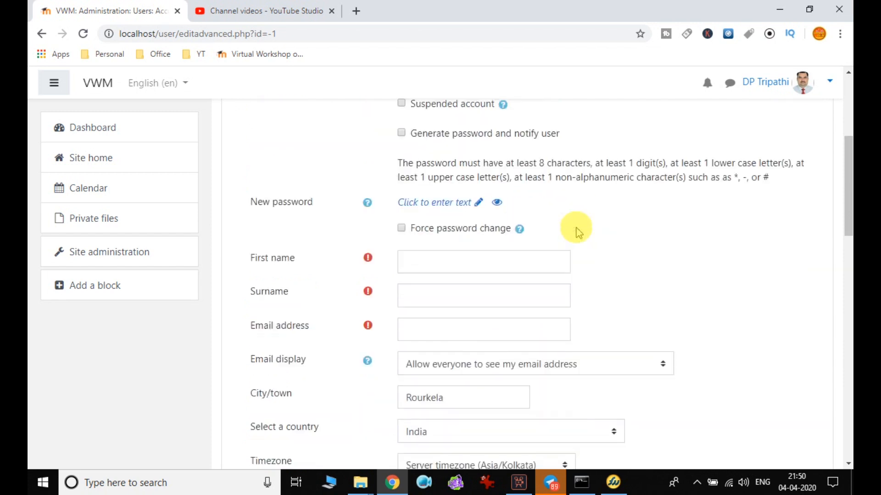
{"action": "scroll", "coordinate": [579, 229], "scroll_direction": "down", "scroll_amount": 1}
{"action": "scroll", "coordinate": [583, 211], "scroll_direction": "up", "scroll_amount": 1}
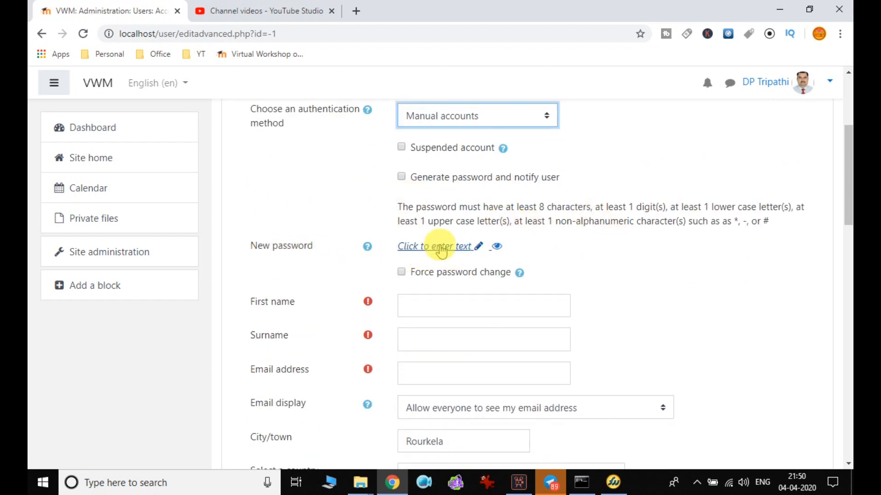
Enter and correct a new password for the user.
{"action": "left_click", "coordinate": [439, 251]}
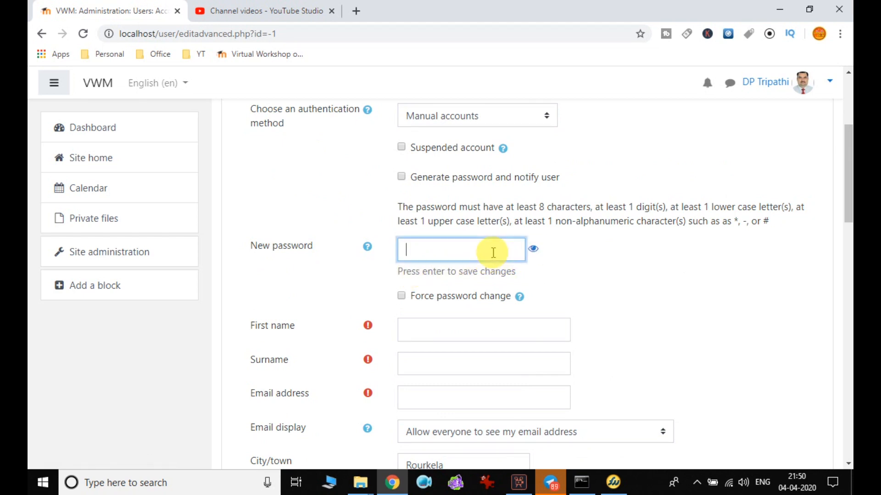
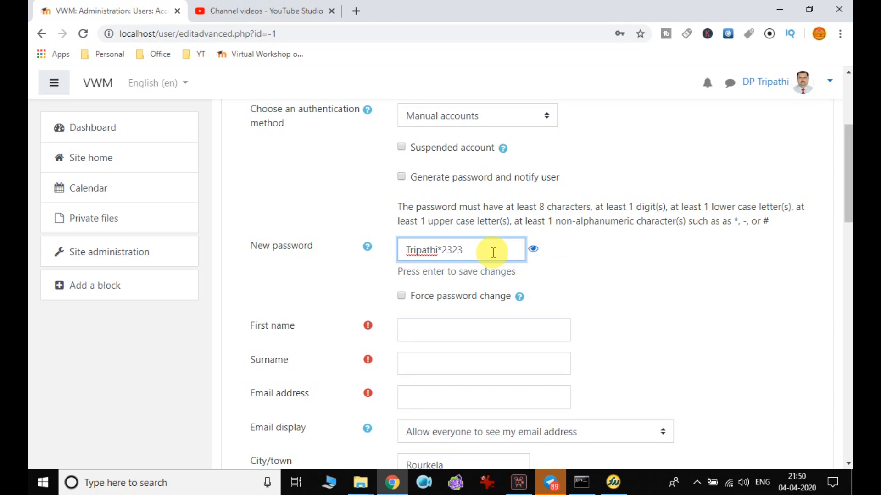
{"action": "double_click", "coordinate": [452, 250]}
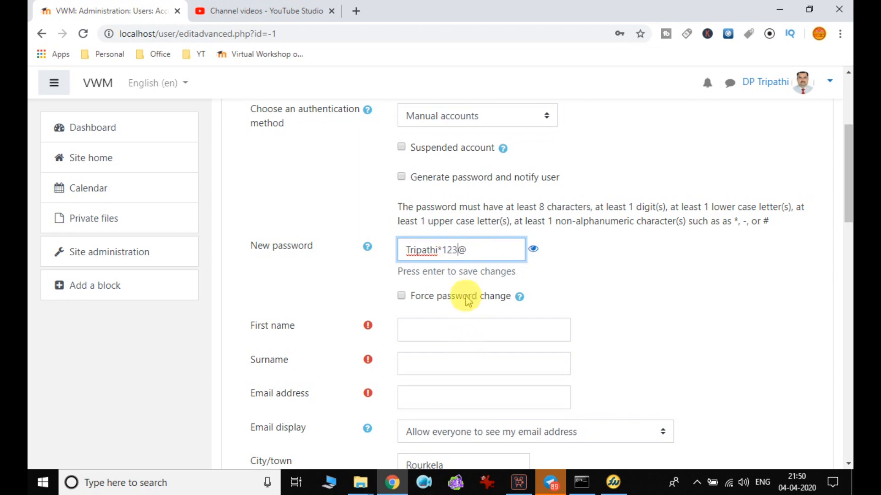
{"action": "left_click", "coordinate": [473, 249]}
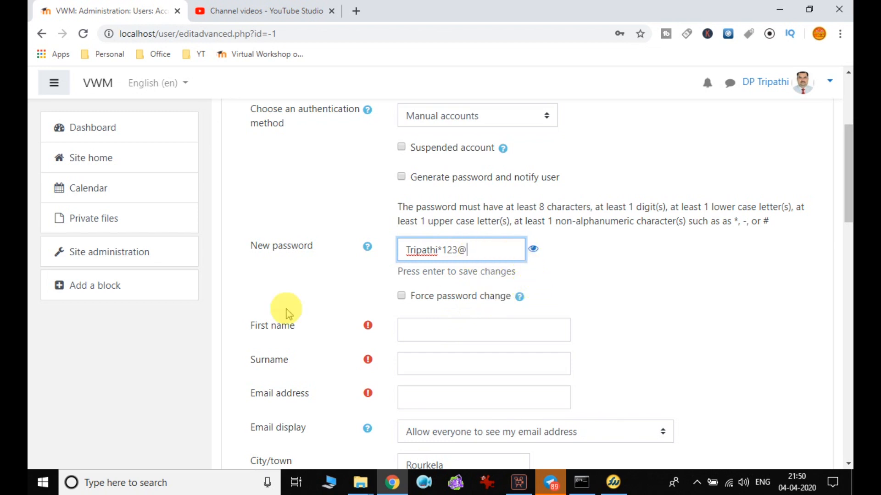
{"action": "left_click", "coordinate": [532, 249]}
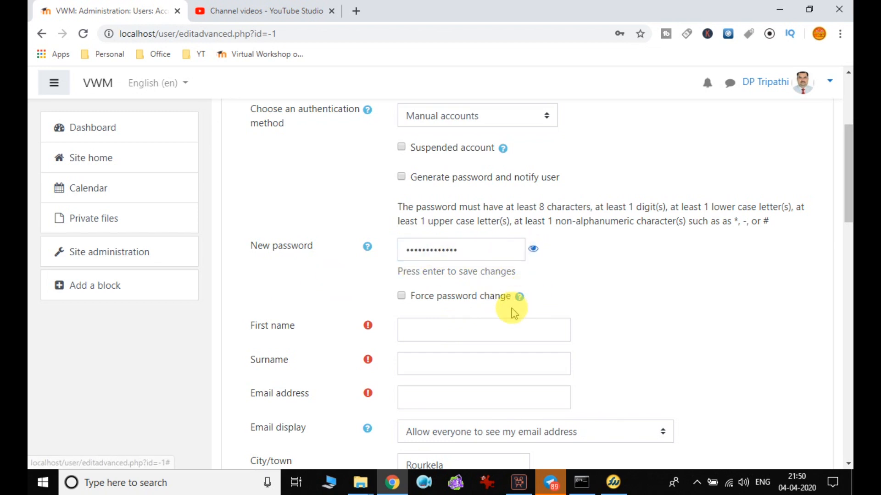
Fill in the user's first name, surname and email address.
{"action": "scroll", "coordinate": [513, 313], "scroll_direction": "down", "scroll_amount": 1}
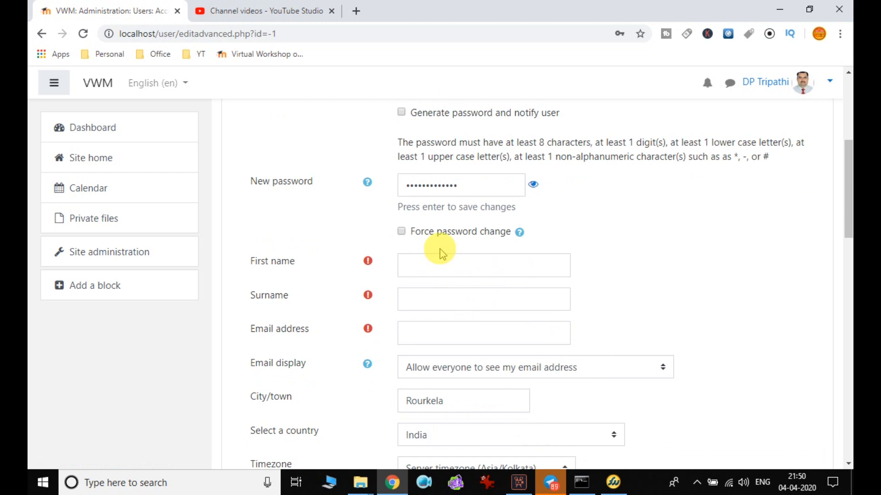
{"action": "left_click", "coordinate": [432, 263]}
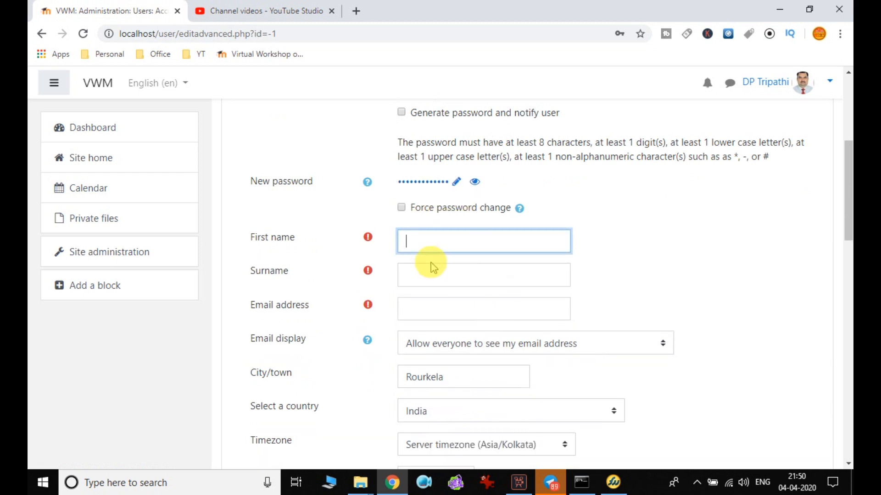
{"action": "key", "text": "Tab"}
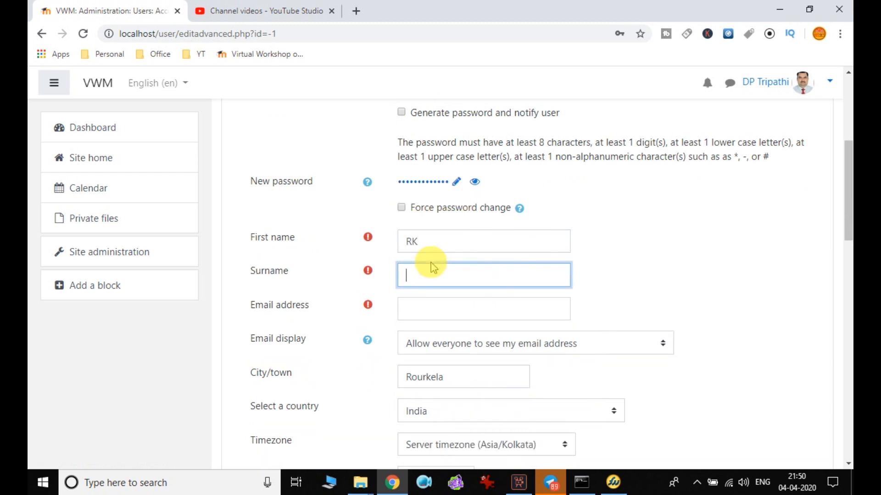
{"action": "key", "text": "Tab"}
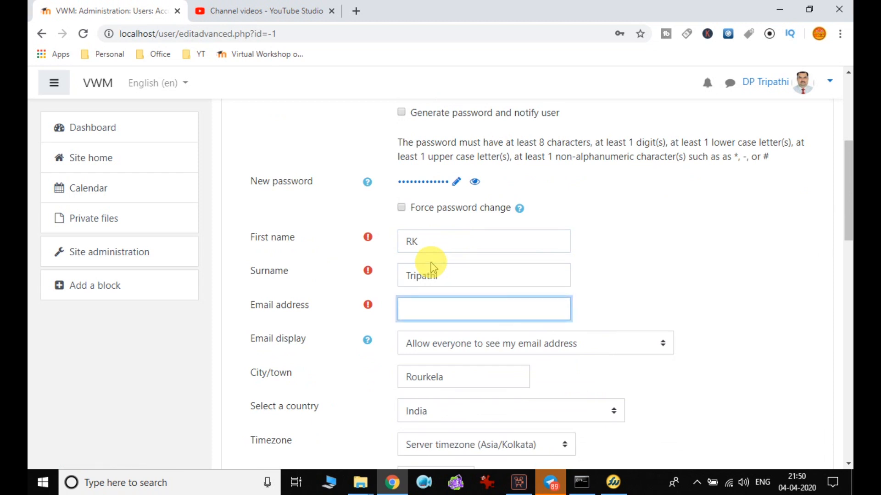
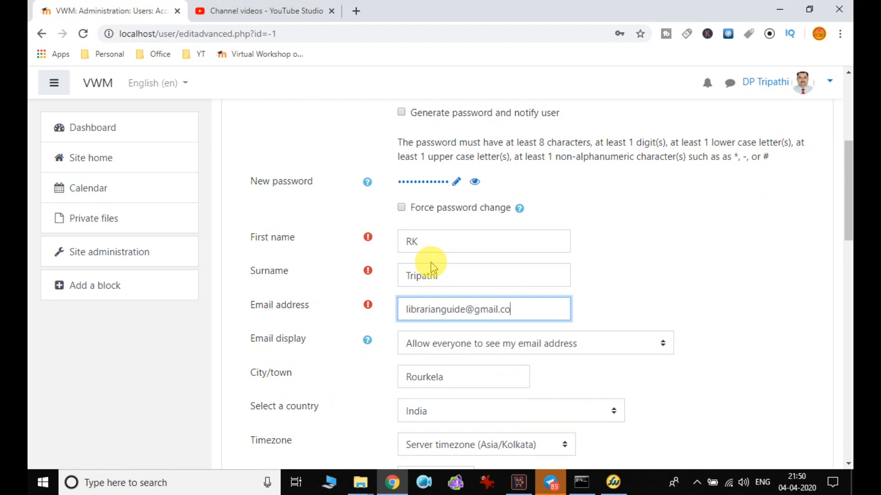
{"action": "key", "text": "Tab"}
Dismiss the email help popup and leave the email visibility option unchanged.
{"action": "left_click", "coordinate": [737, 289]}
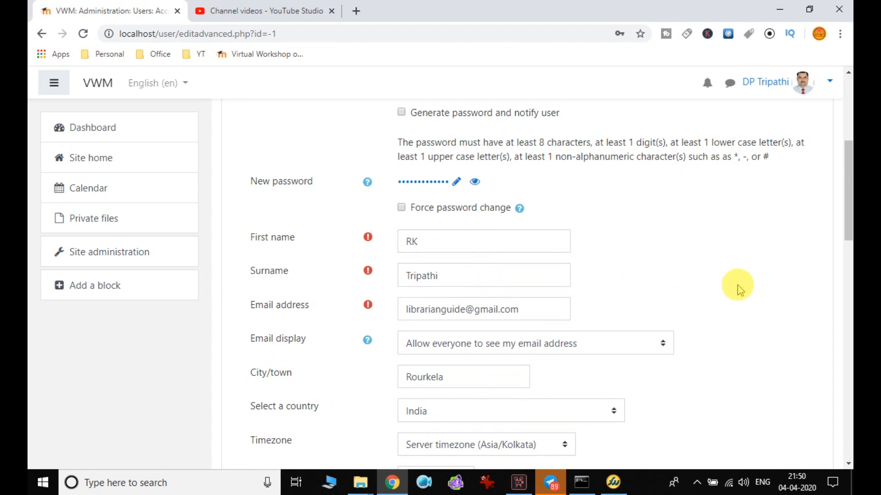
{"action": "scroll", "coordinate": [738, 288], "scroll_direction": "down", "scroll_amount": 1}
{"action": "scroll", "coordinate": [737, 289], "scroll_direction": "down", "scroll_amount": 2}
{"action": "left_click", "coordinate": [583, 214]}
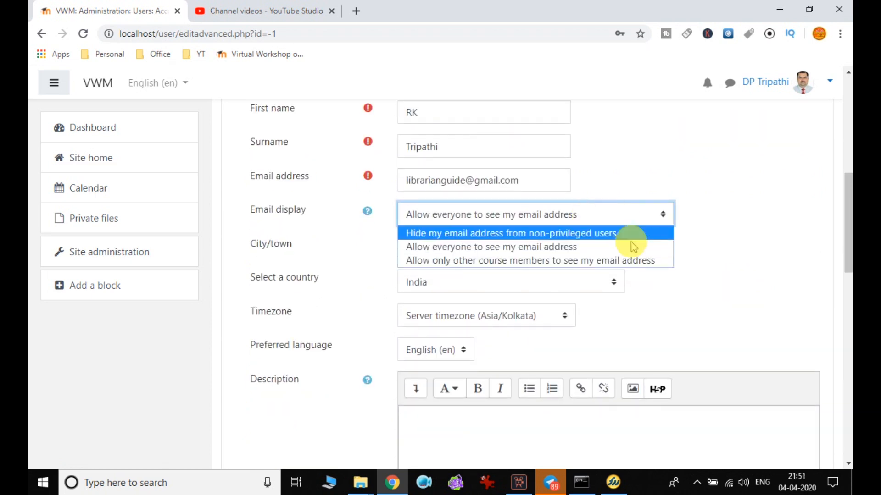
{"action": "left_click", "coordinate": [712, 212]}
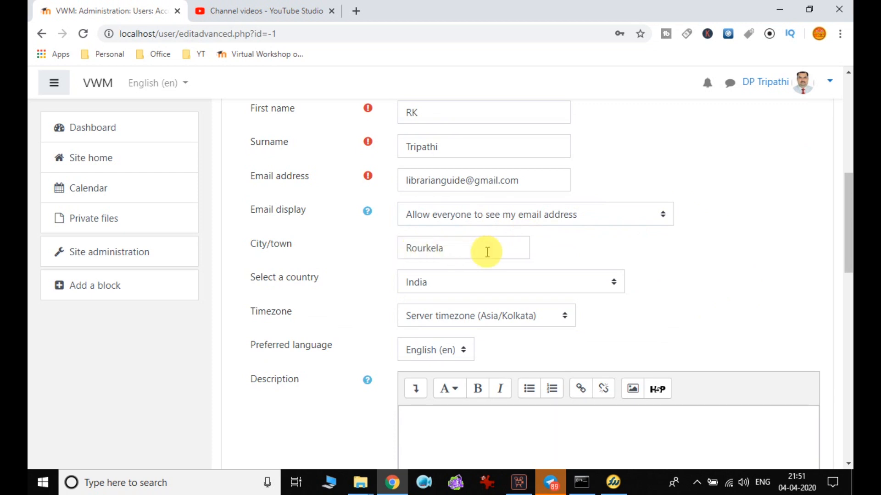
{"action": "scroll", "coordinate": [464, 287], "scroll_direction": "down", "scroll_amount": 1}
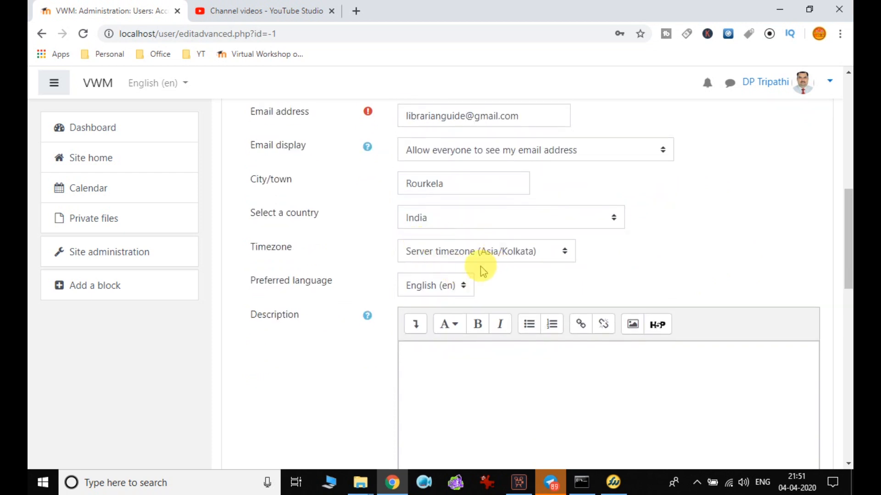
{"action": "scroll", "coordinate": [458, 292], "scroll_direction": "down", "scroll_amount": 2}
Type a one-line Description introducing the user as working as a library professional.
{"action": "left_click", "coordinate": [469, 239]}
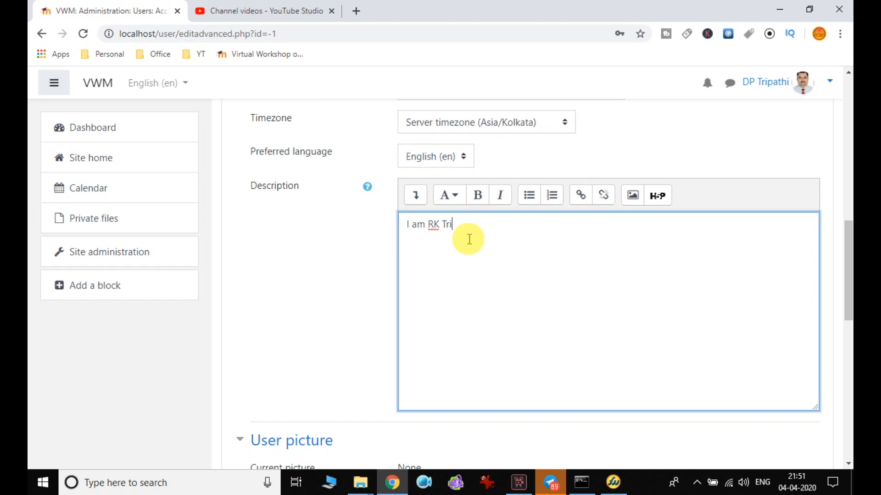
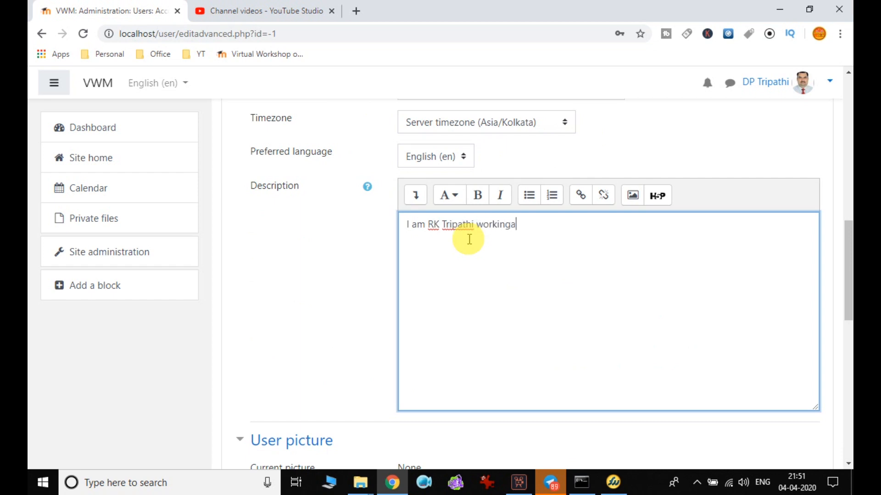
{"action": "type", "text": "s library professiona"}
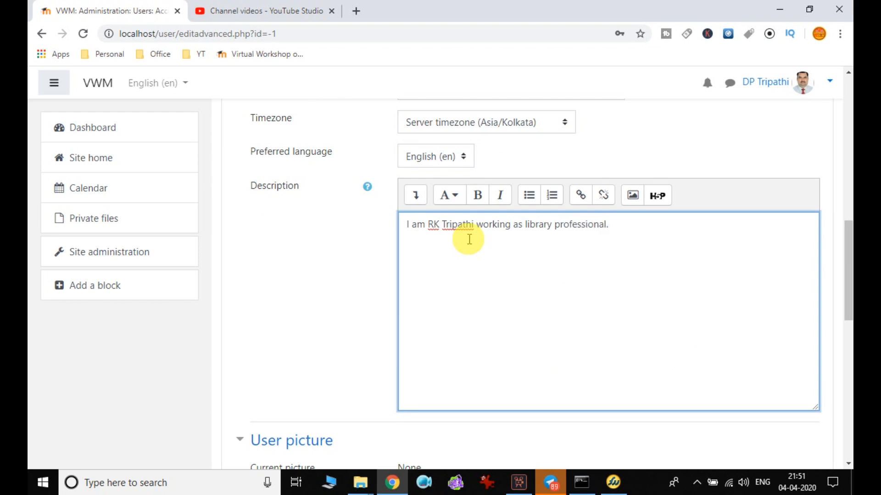
{"action": "type", "text": "l."}
{"action": "scroll", "coordinate": [503, 289], "scroll_direction": "down", "scroll_amount": 5}
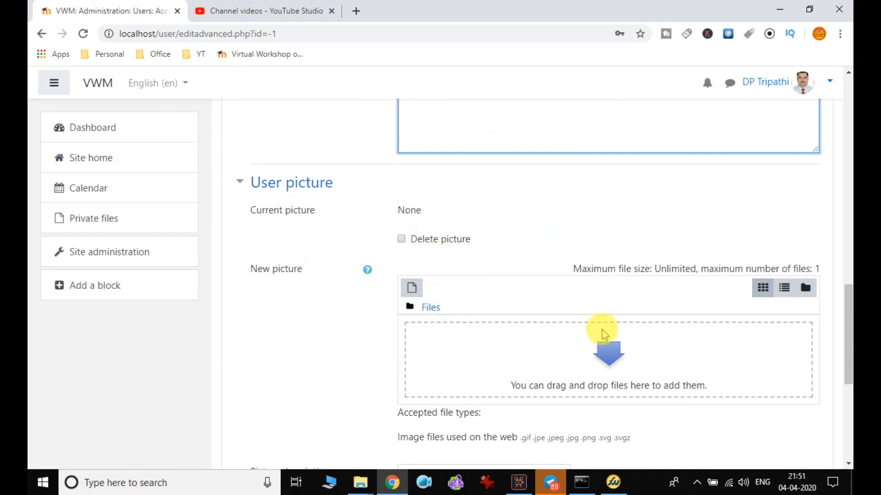
Upload india.jpg from the Moodle Workshop folder as the user picture.
{"action": "left_click", "coordinate": [604, 356]}
{"action": "left_click", "coordinate": [251, 201]}
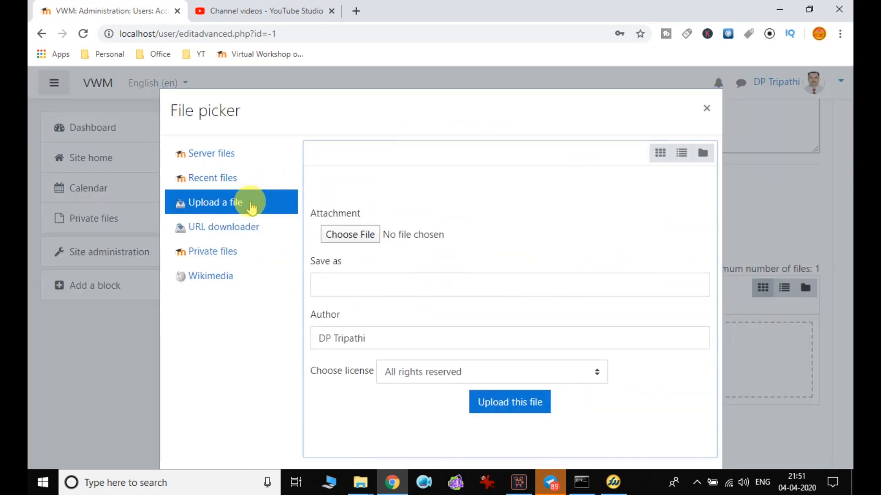
{"action": "left_click", "coordinate": [342, 236]}
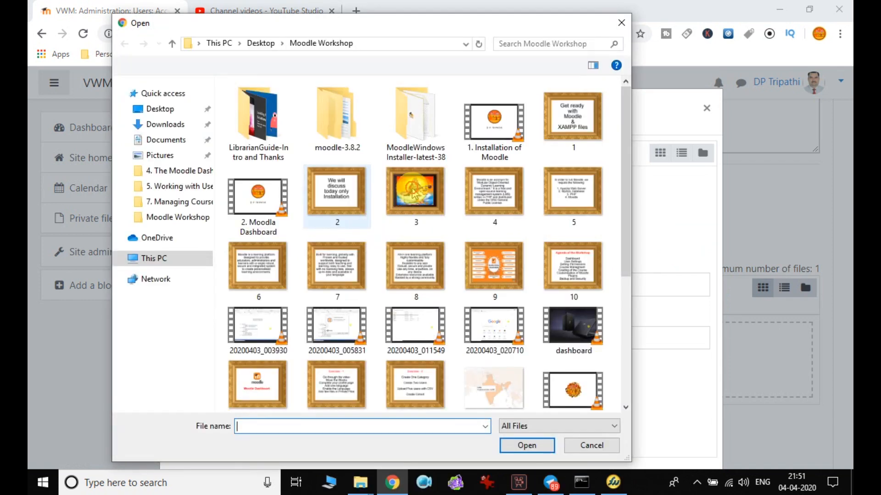
{"action": "left_click", "coordinate": [415, 192]}
{"action": "left_click", "coordinate": [493, 388]}
{"action": "left_click", "coordinate": [526, 446]}
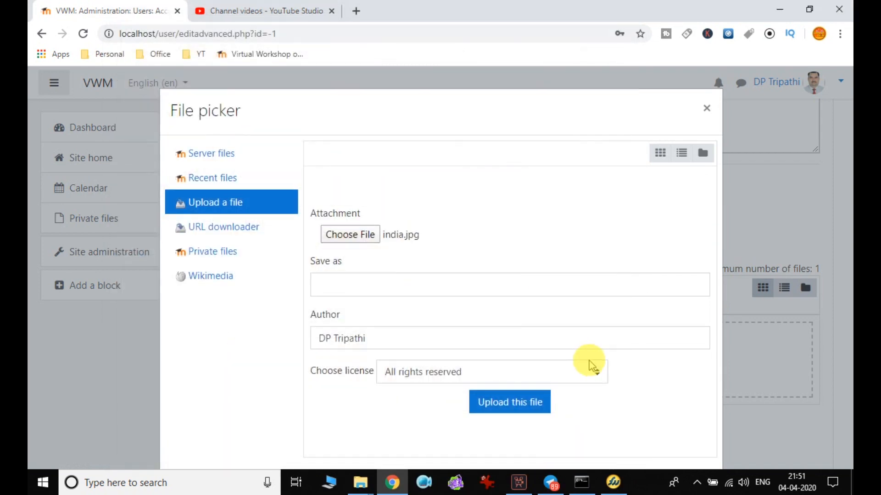
{"action": "left_click", "coordinate": [515, 403]}
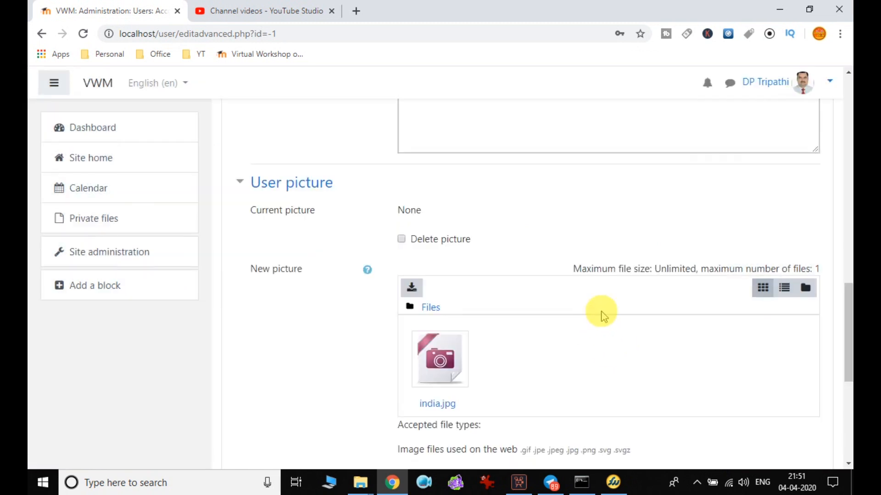
Enter the user's initials as the picture description.
{"action": "scroll", "coordinate": [519, 320], "scroll_direction": "down", "scroll_amount": 3}
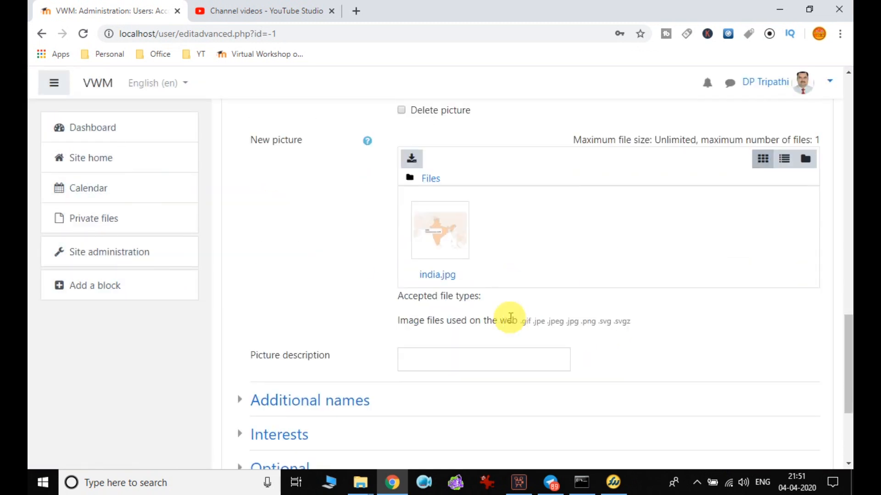
{"action": "scroll", "coordinate": [569, 315], "scroll_direction": "down", "scroll_amount": 3}
{"action": "left_click", "coordinate": [435, 231]}
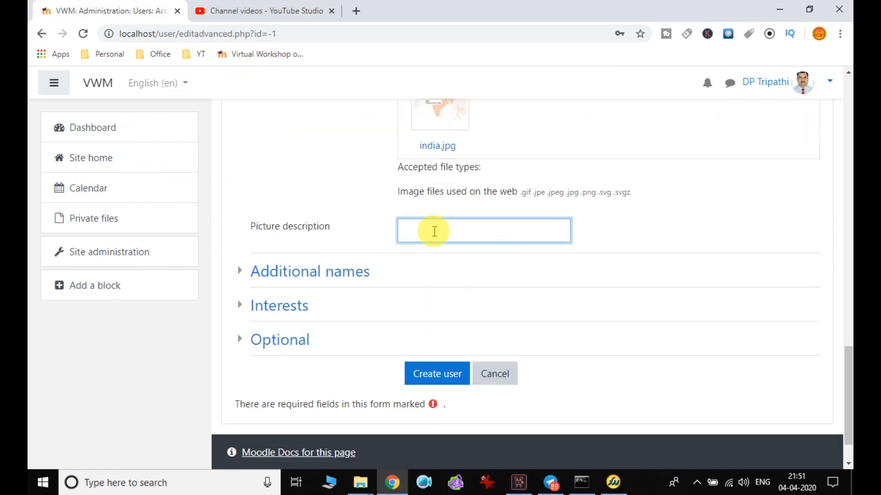
{"action": "type", "text": "RKT"}
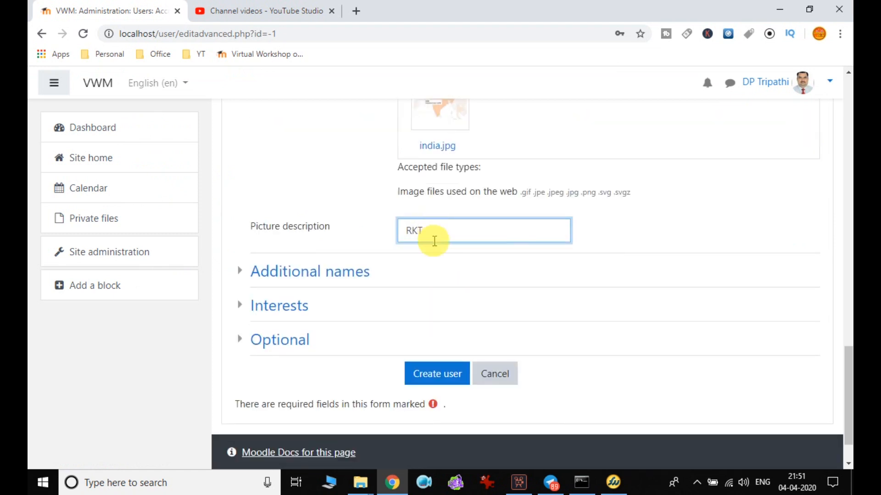
Expand Additional names and fill in the Alternate name field.
{"action": "left_click", "coordinate": [350, 273]}
{"action": "scroll", "coordinate": [461, 248], "scroll_direction": "down", "scroll_amount": 1}
{"action": "scroll", "coordinate": [462, 261], "scroll_direction": "down", "scroll_amount": 2}
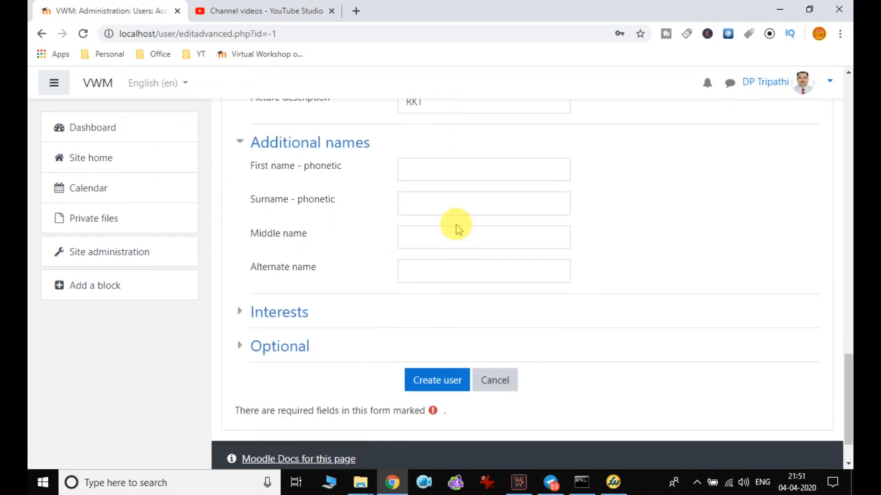
{"action": "left_click", "coordinate": [445, 174]}
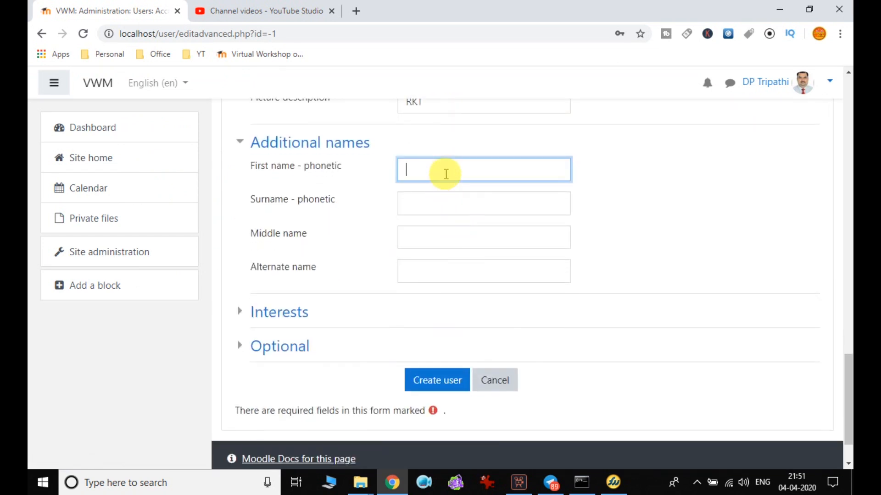
{"action": "left_click", "coordinate": [430, 270]}
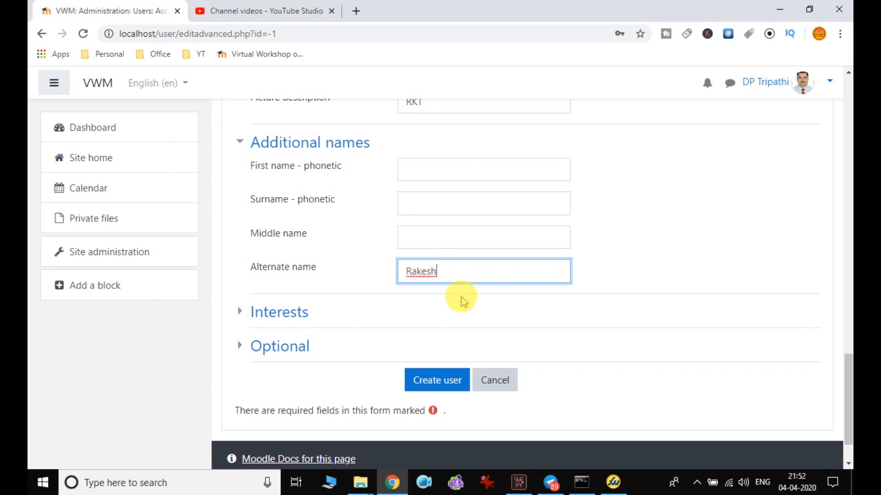
Add 'library science' and 'digital library' as interest tags.
{"action": "left_click", "coordinate": [309, 311]}
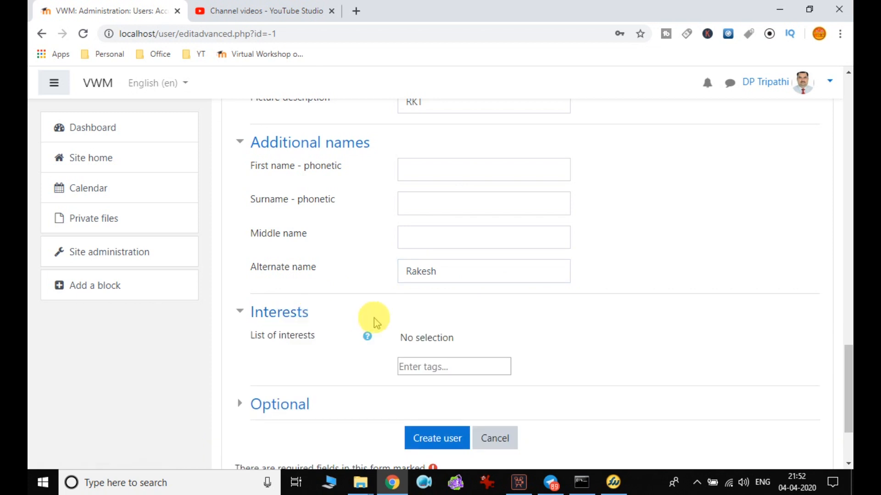
{"action": "scroll", "coordinate": [413, 298], "scroll_direction": "down", "scroll_amount": 3}
{"action": "left_click", "coordinate": [467, 251]}
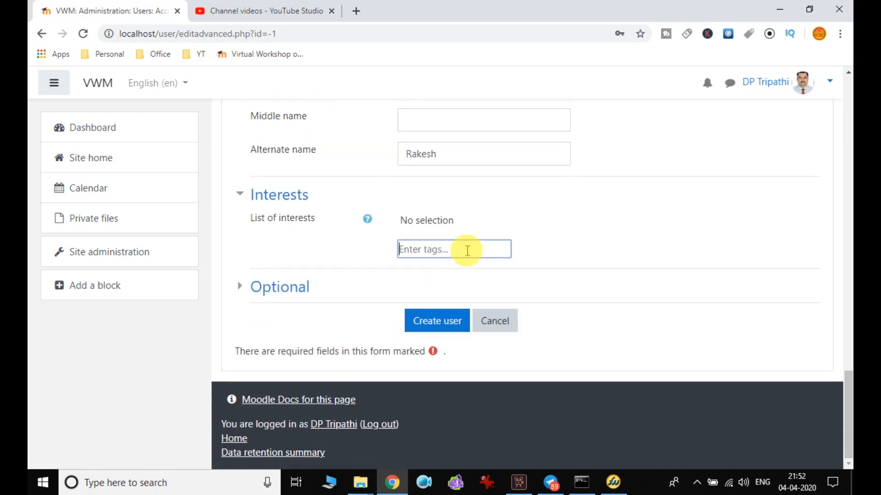
{"action": "type", "text": "libaary science"}
{"action": "key", "text": "Return"}
{"action": "type", "text": "digital library"}
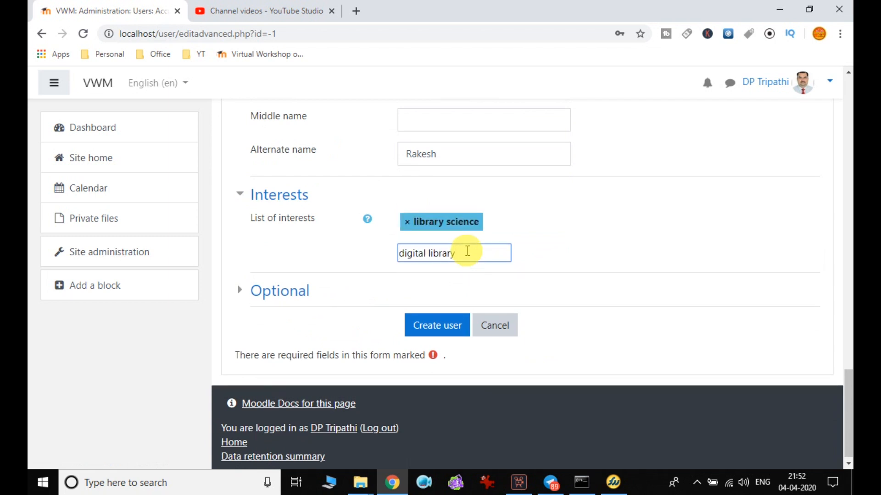
{"action": "key", "text": "Return"}
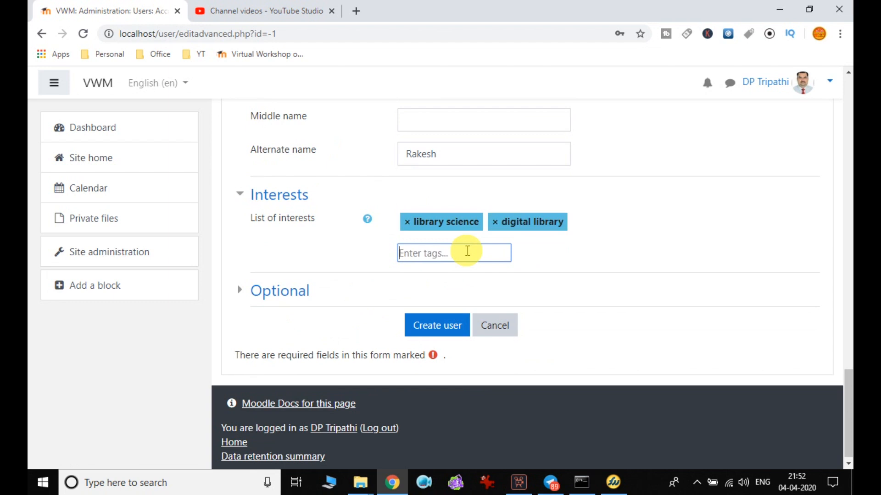
Expand the Optional fields, then submit the form with Create user.
{"action": "left_click", "coordinate": [271, 294]}
{"action": "scroll", "coordinate": [425, 287], "scroll_direction": "down", "scroll_amount": 3}
{"action": "left_click", "coordinate": [430, 193]}
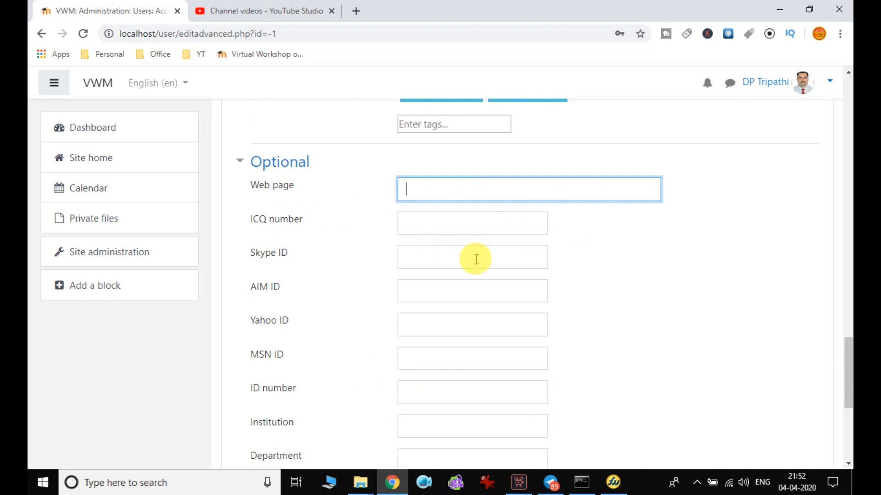
{"action": "scroll", "coordinate": [475, 258], "scroll_direction": "down", "scroll_amount": 4}
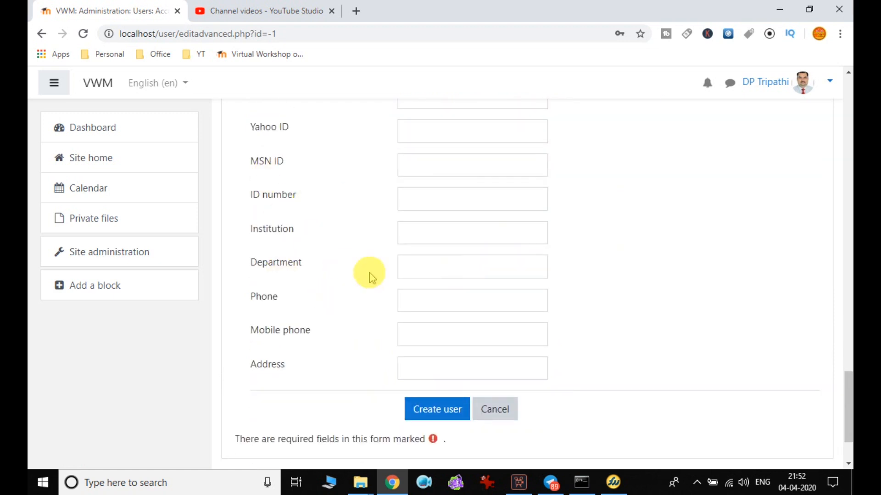
{"action": "left_click", "coordinate": [437, 415]}
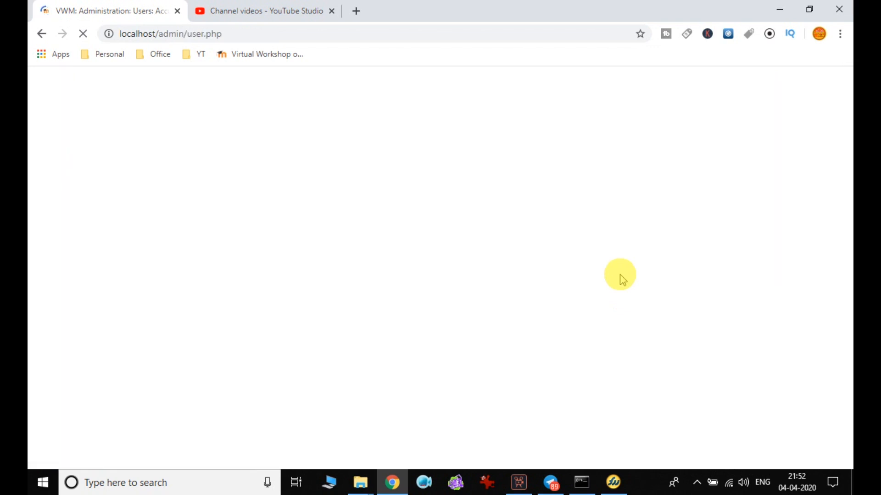
Sort the Browse list of users by First name and review the three accounts.
{"action": "scroll", "coordinate": [641, 261], "scroll_direction": "down", "scroll_amount": 2}
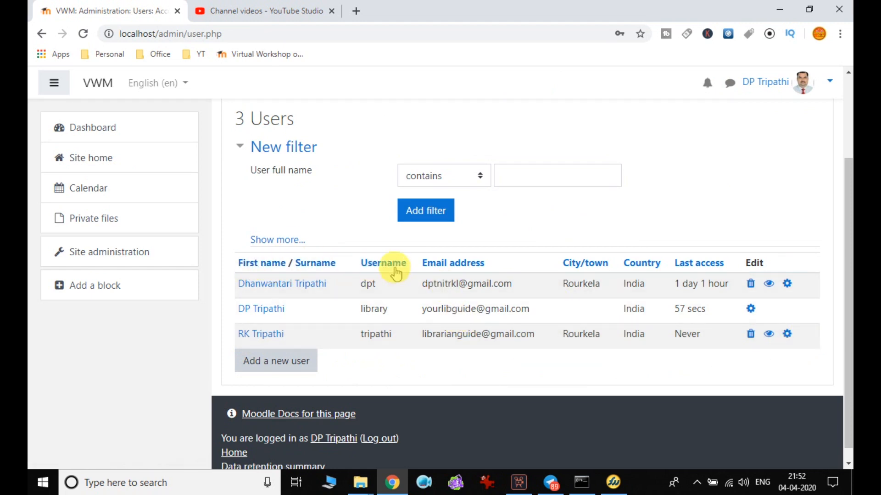
{"action": "left_click", "coordinate": [256, 269]}
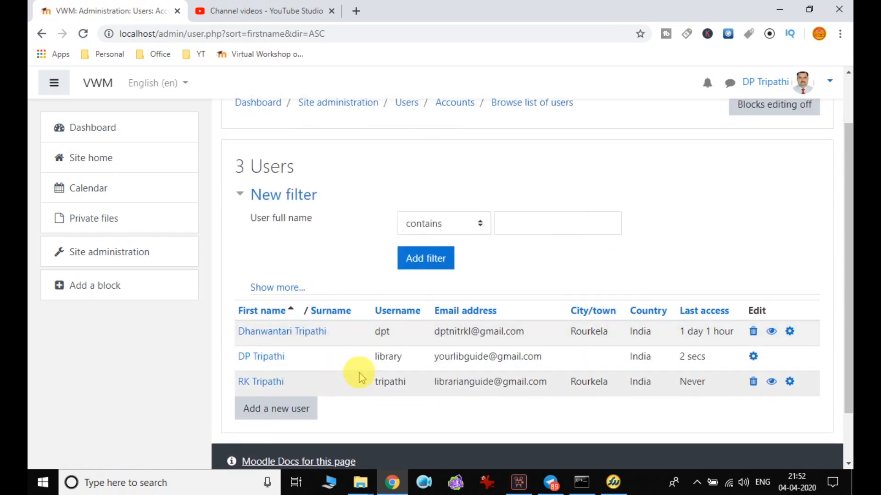
{"action": "scroll", "coordinate": [361, 377], "scroll_direction": "down", "scroll_amount": 2}
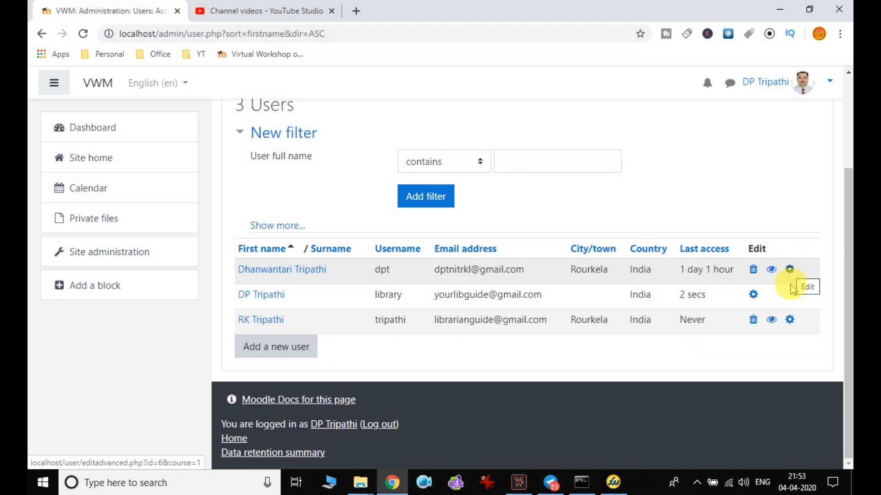
{"action": "left_click", "coordinate": [789, 324]}
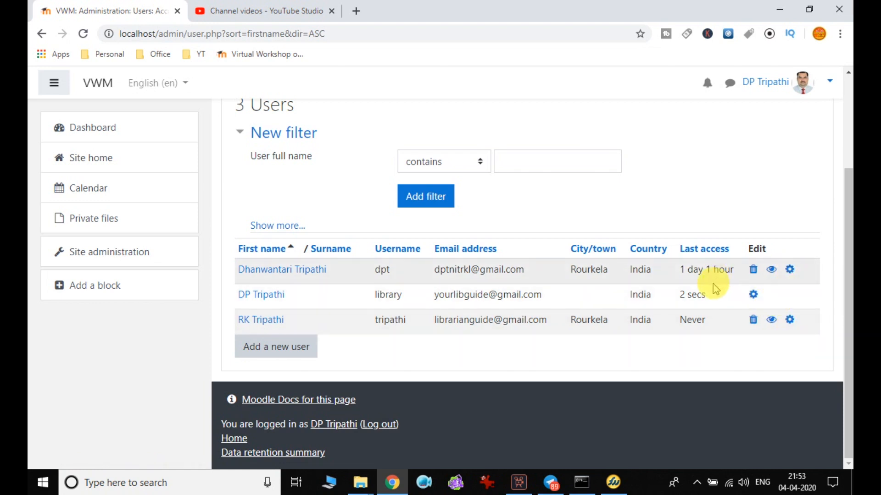
{"action": "scroll", "coordinate": [712, 284], "scroll_direction": "up", "scroll_amount": 2}
{"action": "scroll", "coordinate": [660, 288], "scroll_direction": "up", "scroll_amount": 2}
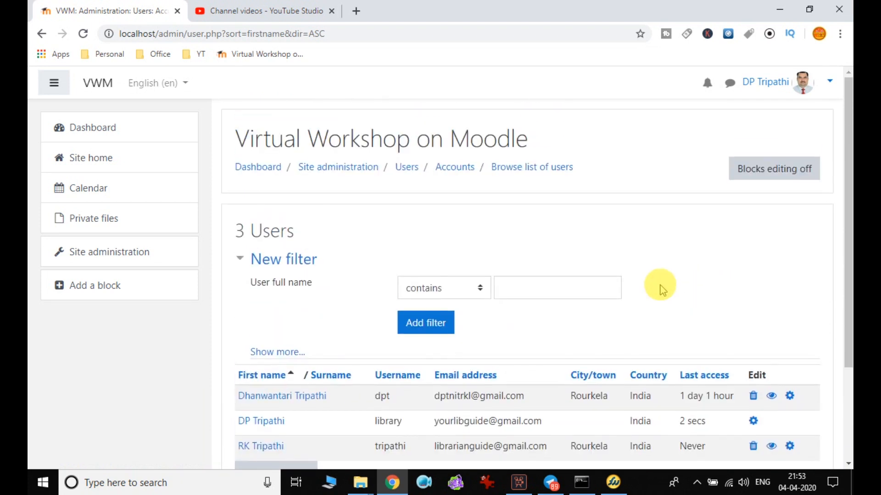
Navigate via Site administration's Users tab to the User management settings page.
{"action": "left_click", "coordinate": [362, 169]}
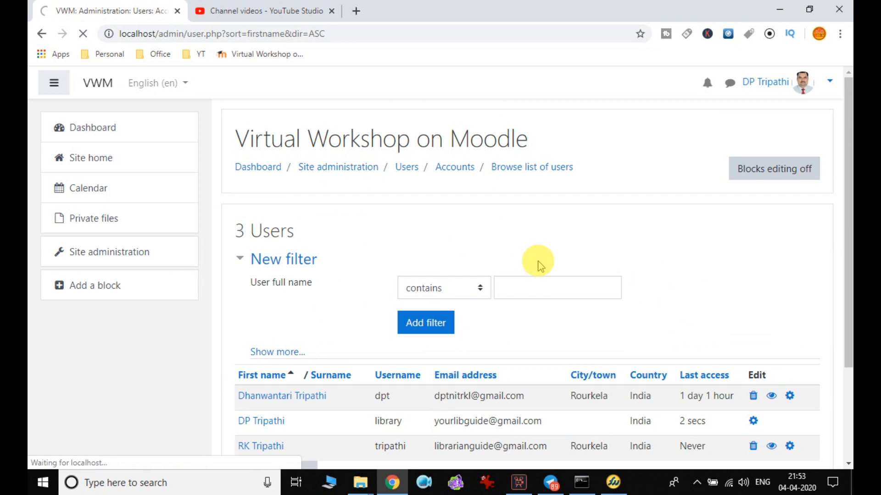
{"action": "scroll", "coordinate": [536, 260], "scroll_direction": "down", "scroll_amount": 4}
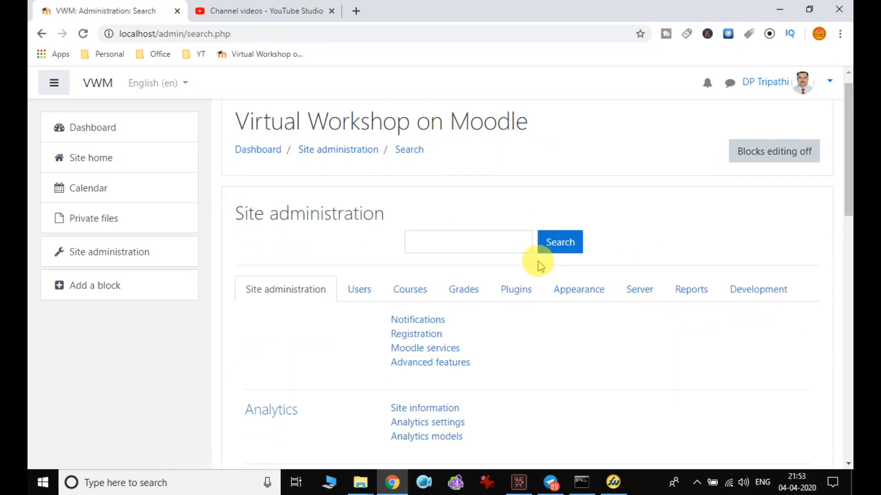
{"action": "left_click", "coordinate": [358, 112]}
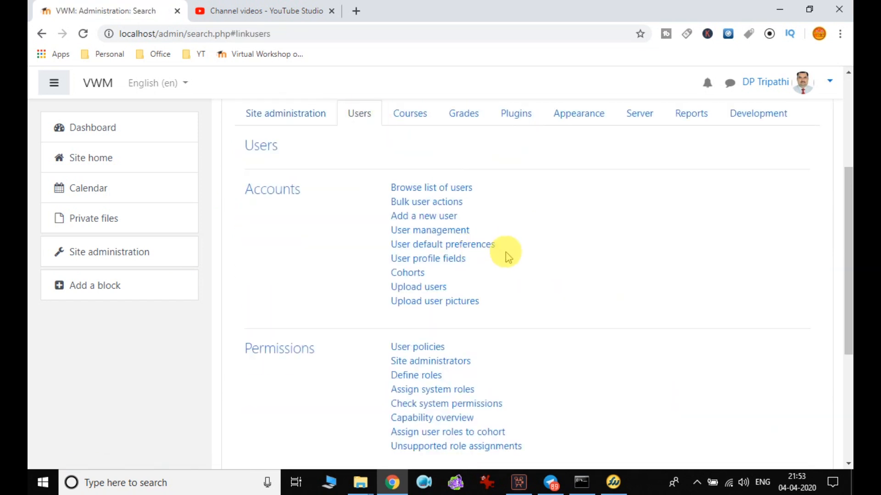
{"action": "left_click", "coordinate": [433, 234]}
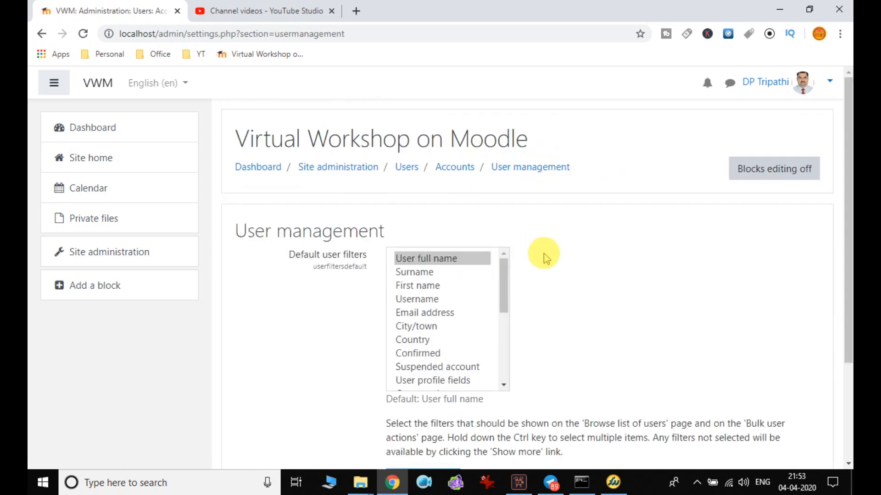
Add First name to the default user filters and save the changes.
{"action": "scroll", "coordinate": [543, 255], "scroll_direction": "down", "scroll_amount": 1}
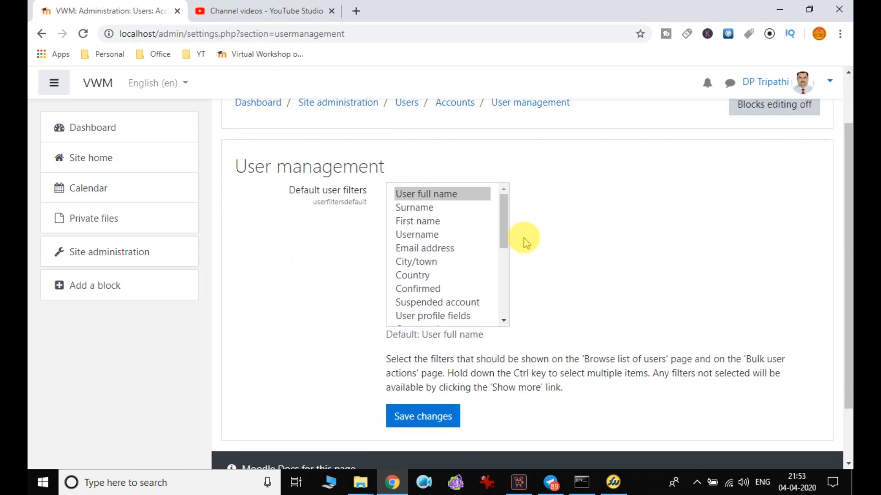
{"action": "left_click_drag", "start_coordinate": [503, 226], "coordinate": [522, 224]}
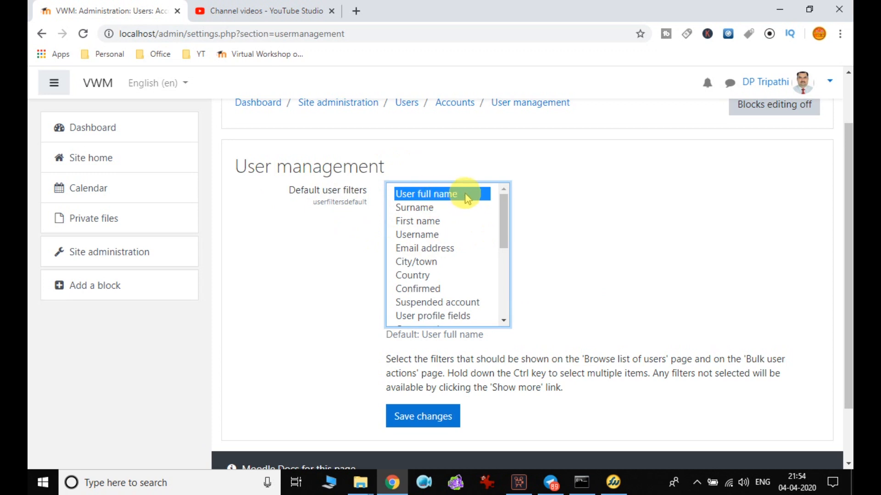
{"action": "left_click", "coordinate": [427, 223], "text": "ctrl"}
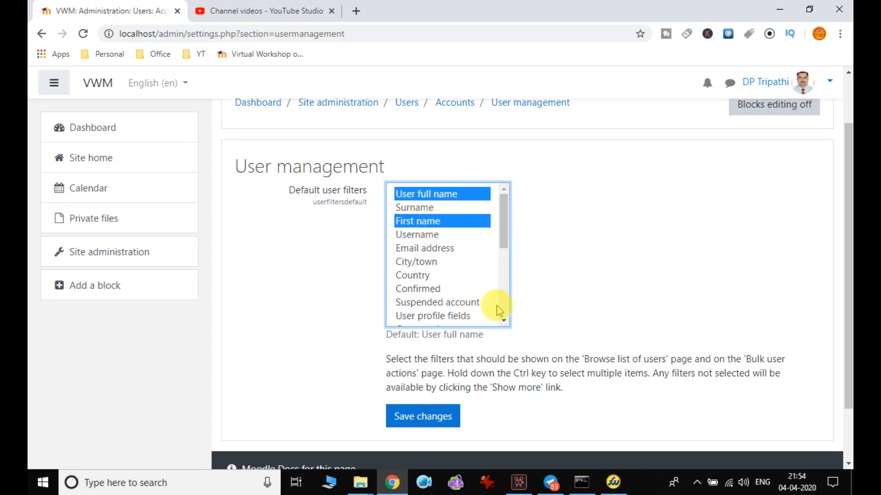
{"action": "left_click", "coordinate": [441, 423]}
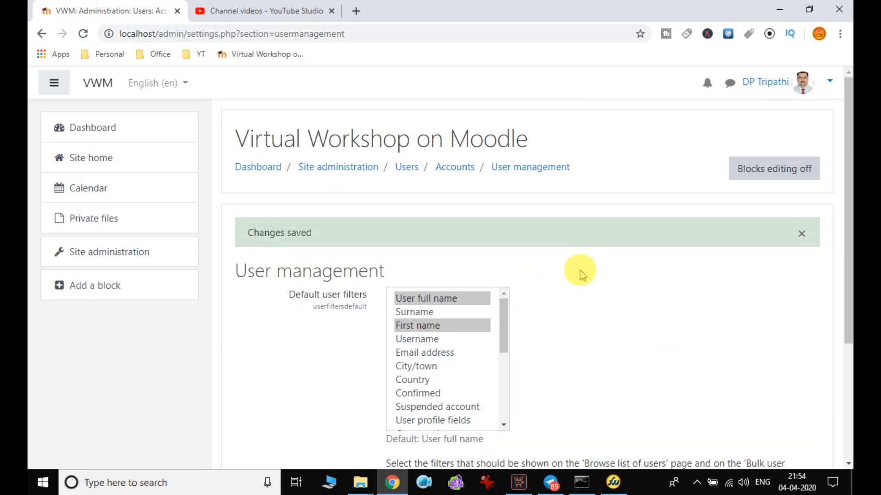
Return to Site administration and show the Users tab pages.
{"action": "scroll", "coordinate": [581, 276], "scroll_direction": "down", "scroll_amount": 3}
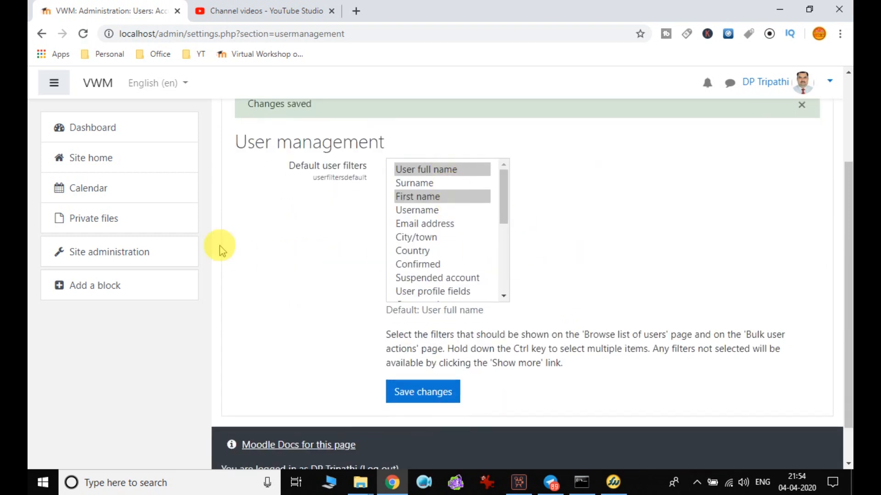
{"action": "scroll", "coordinate": [248, 241], "scroll_direction": "up", "scroll_amount": 3}
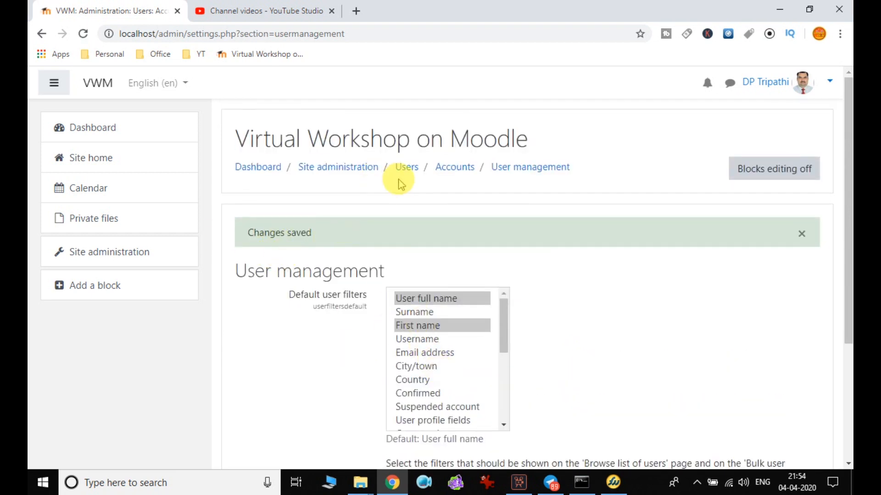
{"action": "left_click", "coordinate": [365, 167]}
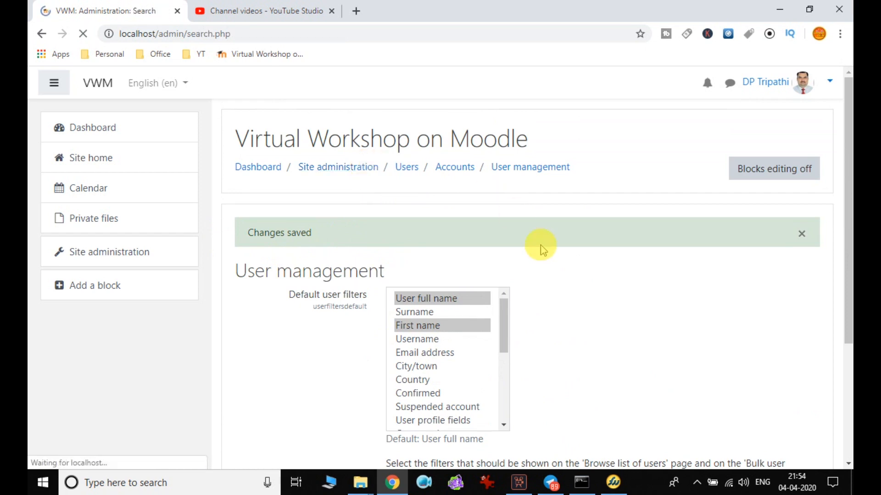
{"action": "scroll", "coordinate": [505, 253], "scroll_direction": "down", "scroll_amount": 1}
{"action": "left_click", "coordinate": [367, 248]}
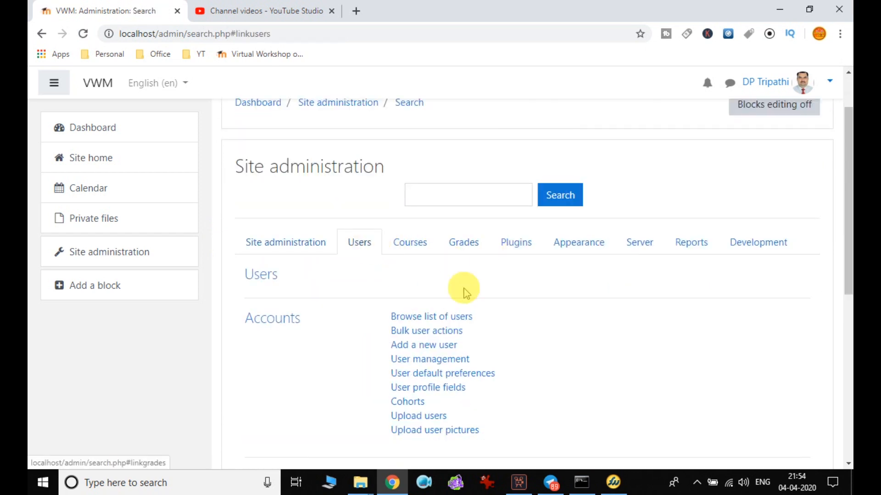
{"action": "scroll", "coordinate": [464, 288], "scroll_direction": "down", "scroll_amount": 4}
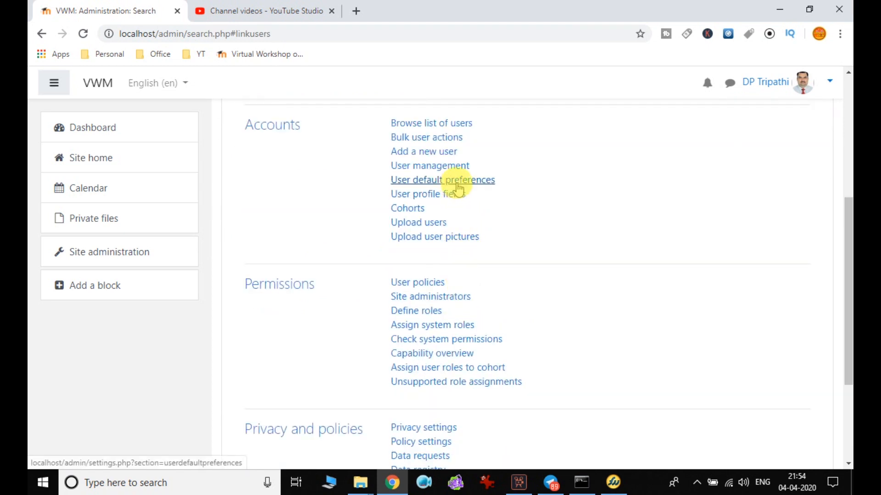
Open User default preferences, reloading past the 'Error reading from database' message.
{"action": "left_click", "coordinate": [457, 184]}
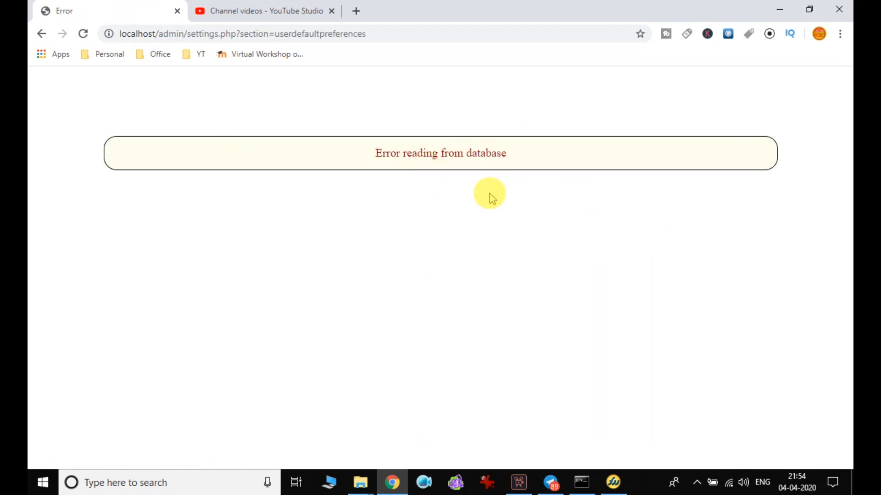
{"action": "left_click", "coordinate": [84, 37]}
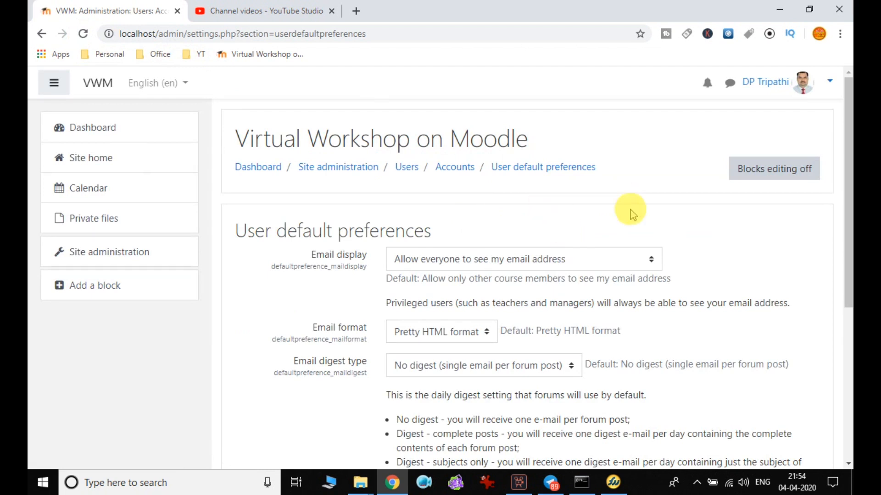
{"action": "scroll", "coordinate": [562, 215], "scroll_direction": "down", "scroll_amount": 5}
{"action": "scroll", "coordinate": [562, 216], "scroll_direction": "down", "scroll_amount": 1}
{"action": "scroll", "coordinate": [564, 217], "scroll_direction": "up", "scroll_amount": 3}
{"action": "scroll", "coordinate": [564, 218], "scroll_direction": "up", "scroll_amount": 3}
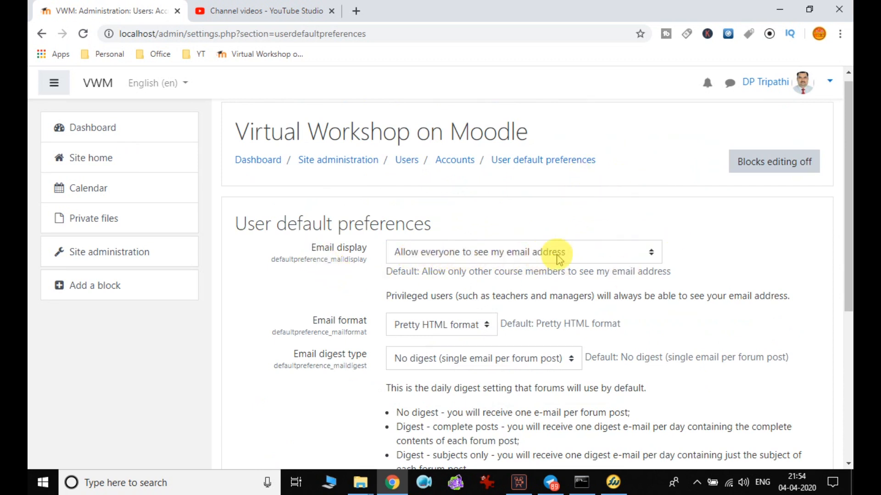
{"action": "left_click", "coordinate": [586, 254]}
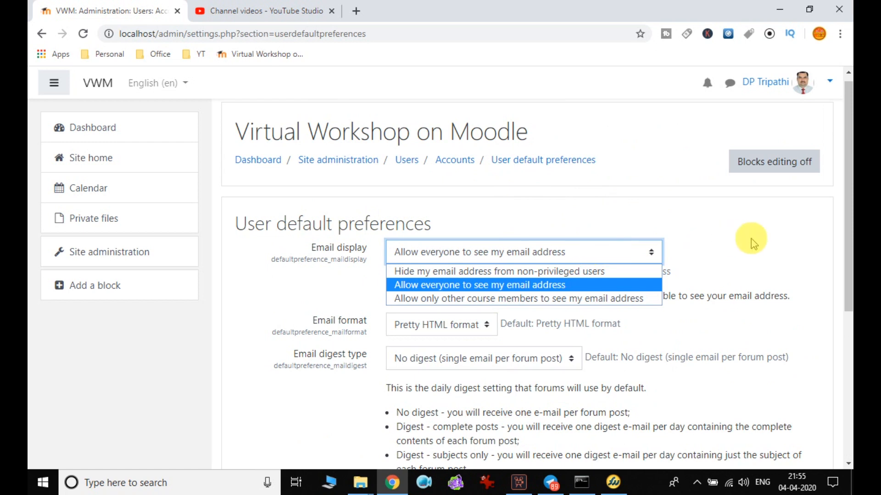
{"action": "left_click", "coordinate": [496, 274]}
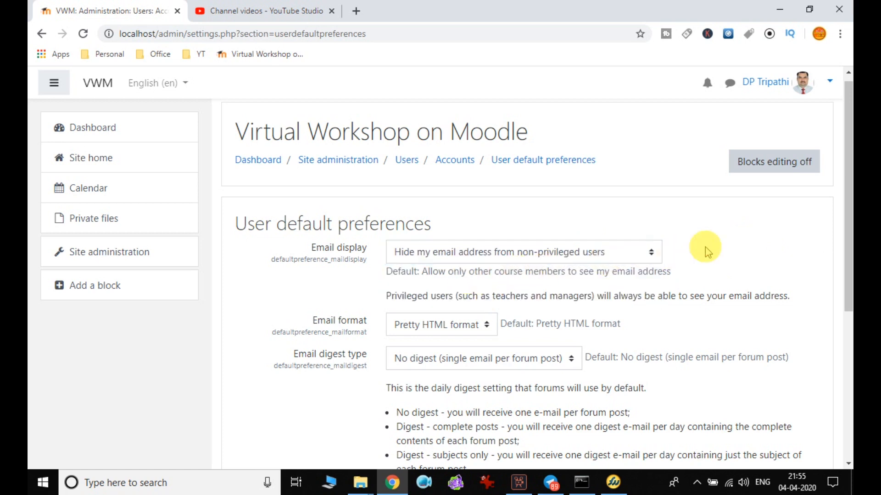
{"action": "scroll", "coordinate": [706, 250], "scroll_direction": "down", "scroll_amount": 3}
{"action": "left_click", "coordinate": [585, 122]}
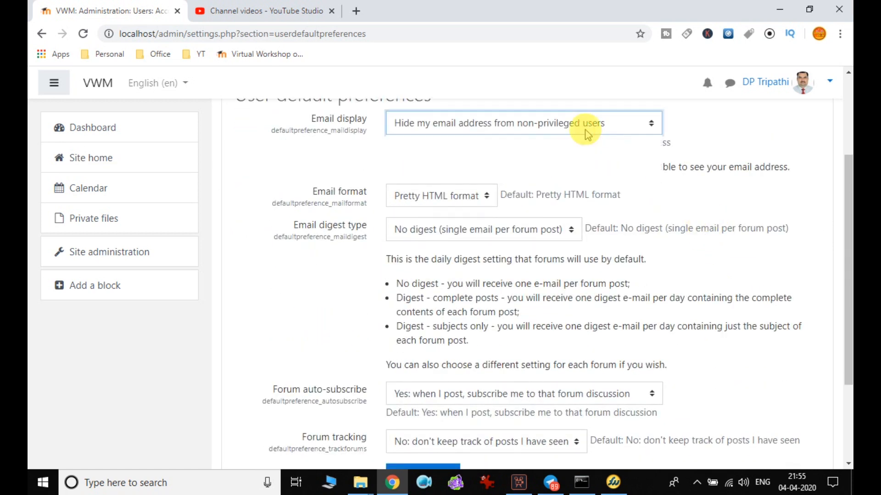
{"action": "left_click", "coordinate": [584, 157]}
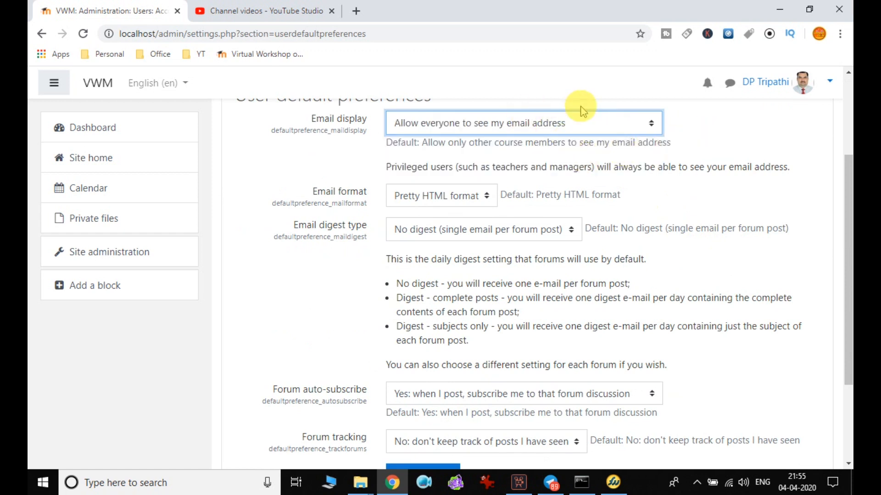
{"action": "left_click", "coordinate": [456, 201]}
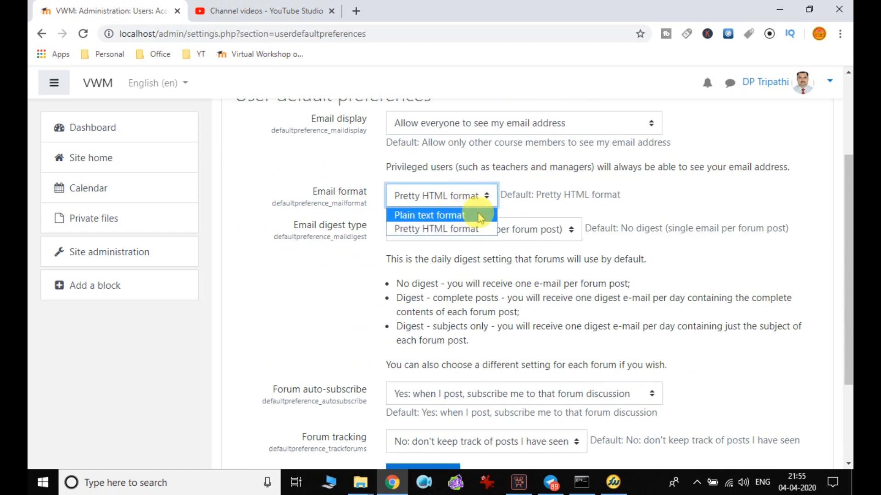
{"action": "left_click", "coordinate": [474, 235]}
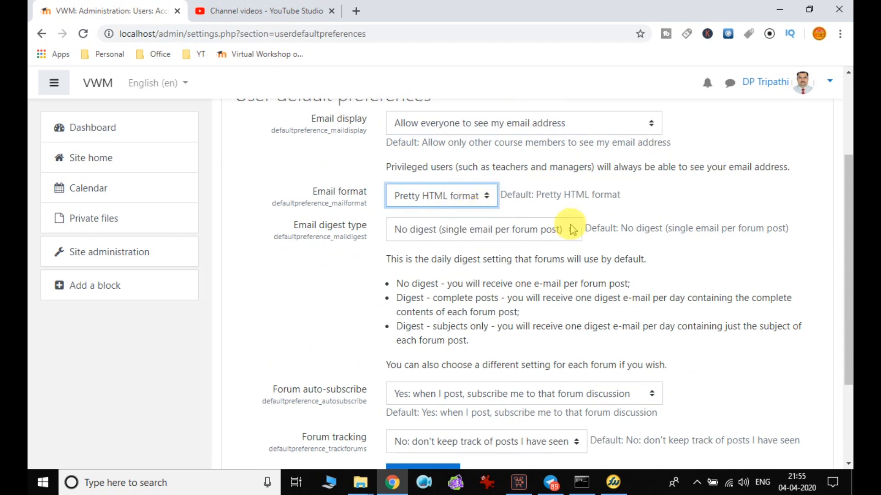
{"action": "left_click", "coordinate": [515, 233]}
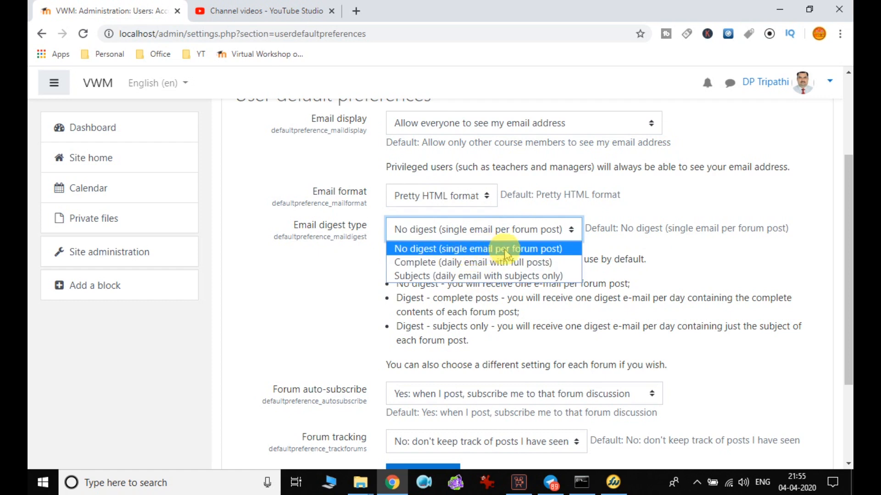
{"action": "left_click", "coordinate": [644, 239]}
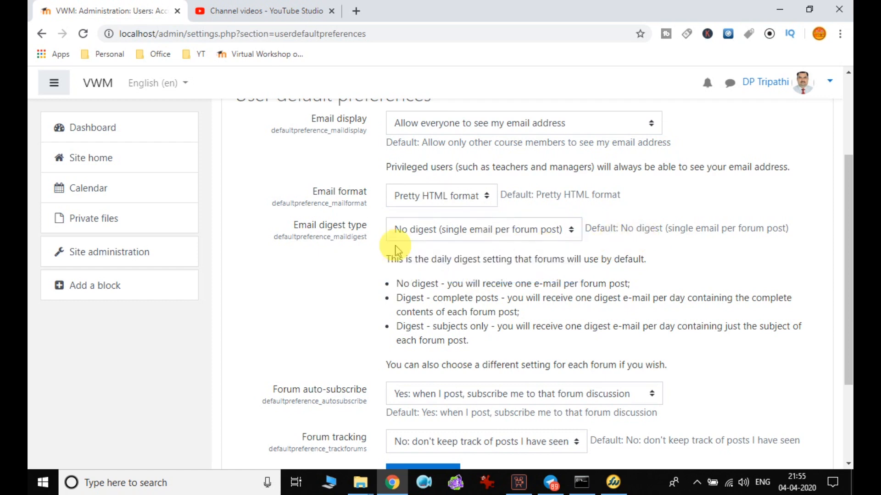
{"action": "scroll", "coordinate": [424, 284], "scroll_direction": "down", "scroll_amount": 1}
{"action": "scroll", "coordinate": [424, 285], "scroll_direction": "down", "scroll_amount": 3}
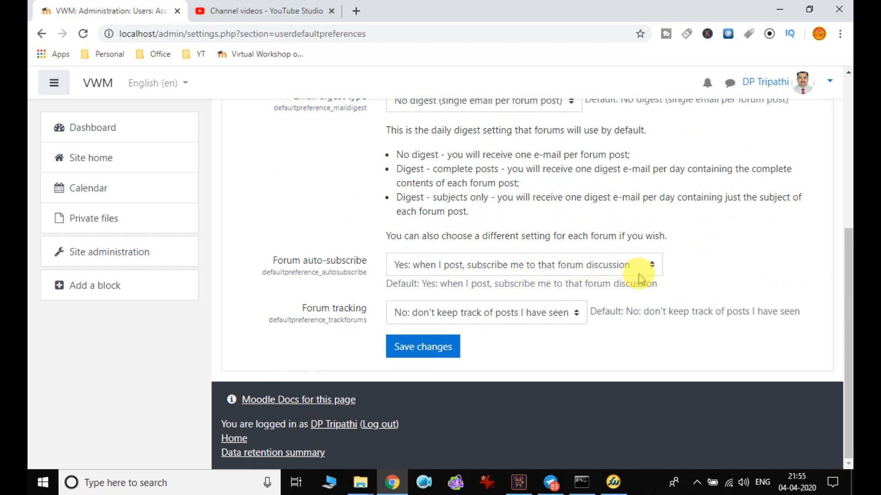
{"action": "left_click", "coordinate": [430, 266]}
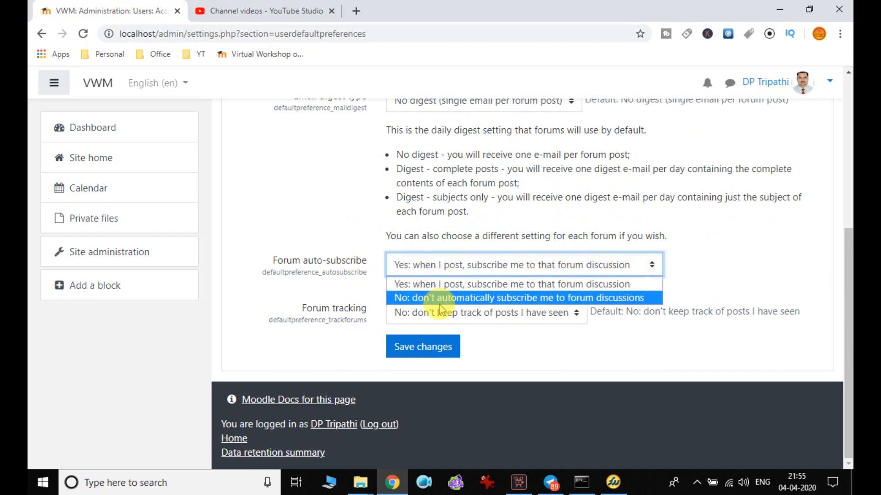
{"action": "left_click", "coordinate": [697, 272]}
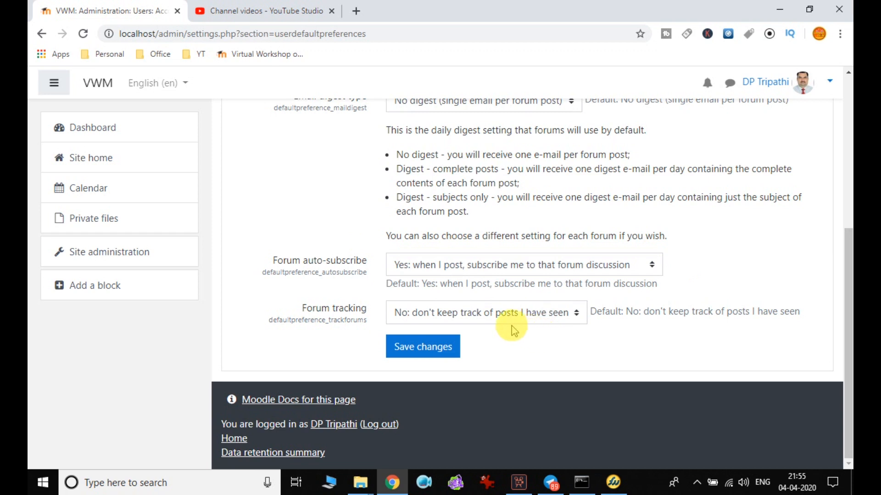
{"action": "left_click", "coordinate": [538, 316]}
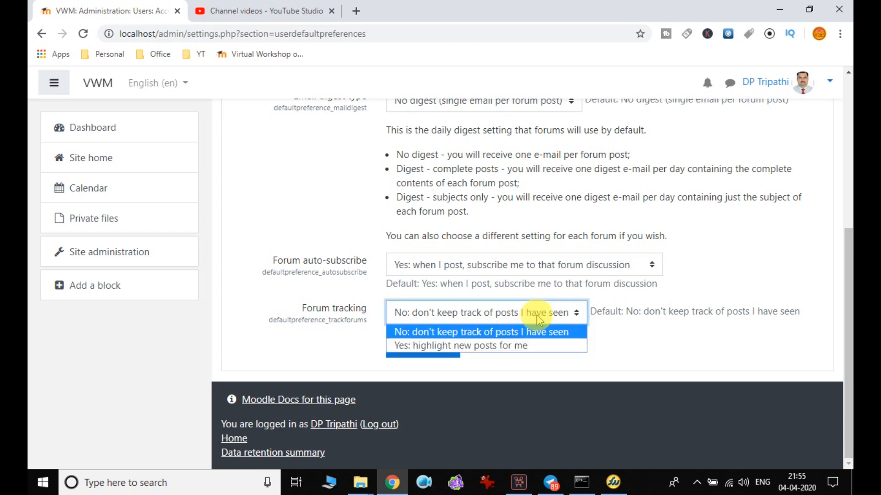
{"action": "left_click", "coordinate": [538, 320]}
{"action": "left_click", "coordinate": [430, 352]}
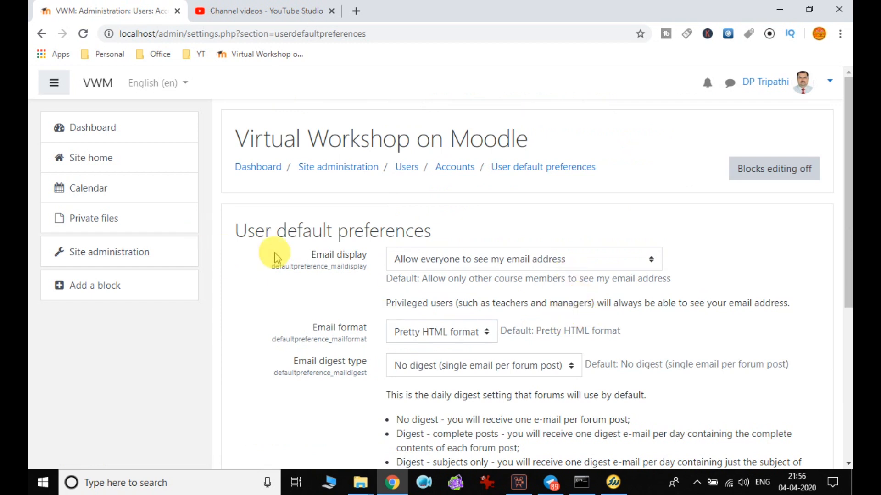
Reload Site administration and open User profile fields under the Users tab's Accounts.
{"action": "left_click", "coordinate": [358, 171]}
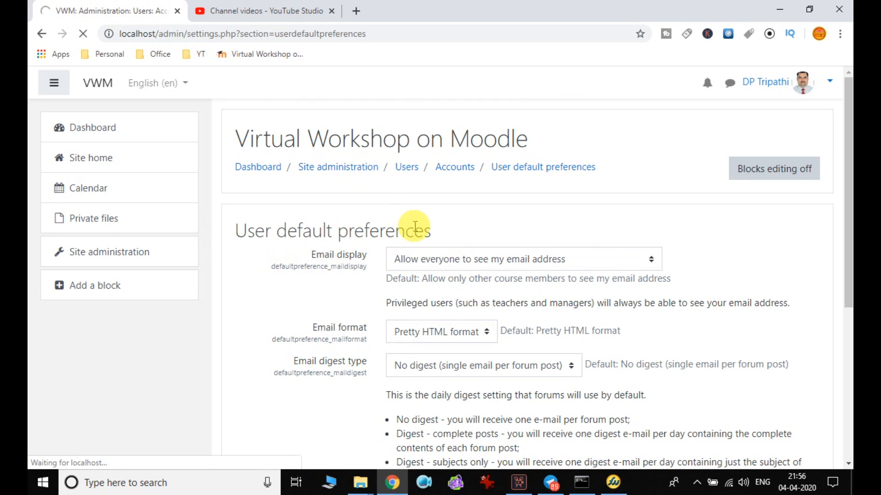
{"action": "left_click", "coordinate": [82, 33]}
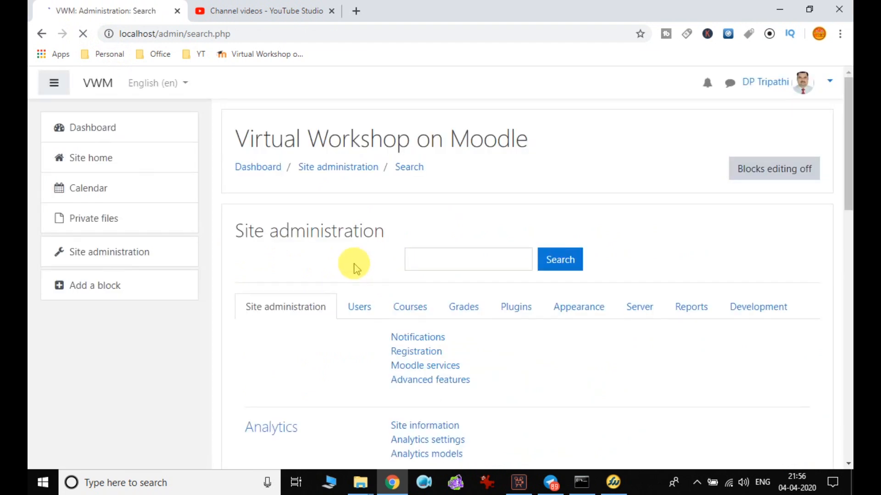
{"action": "left_click", "coordinate": [365, 306]}
{"action": "scroll", "coordinate": [370, 309], "scroll_direction": "down", "scroll_amount": 4}
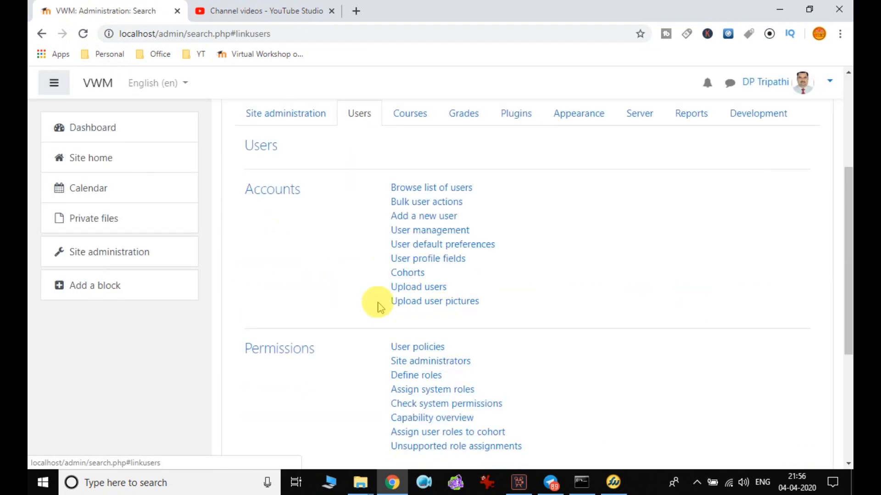
{"action": "left_click", "coordinate": [439, 264]}
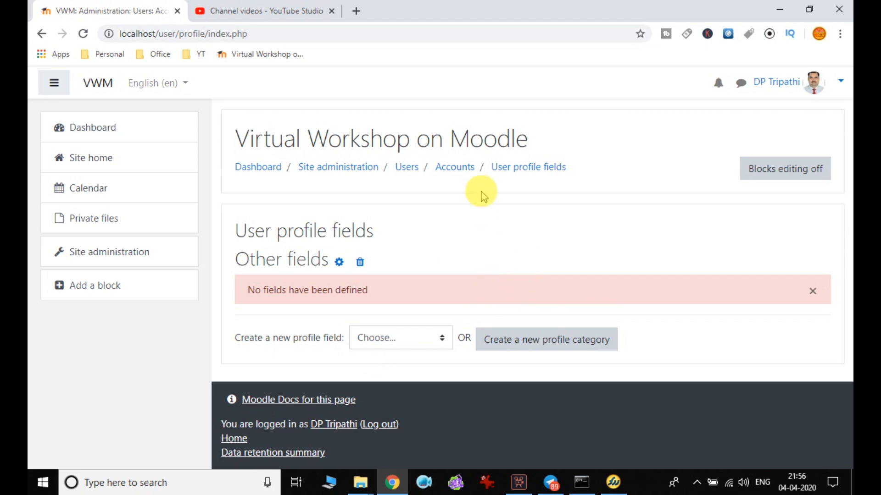
{"action": "left_click", "coordinate": [354, 169]}
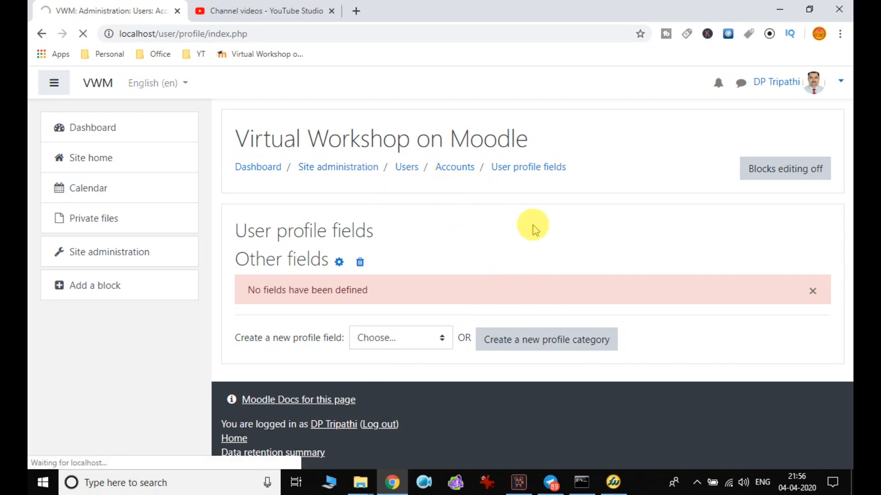
Open the Cohorts page from the Accounts links in Site administration's Users section.
{"action": "scroll", "coordinate": [532, 226], "scroll_direction": "down", "scroll_amount": 1}
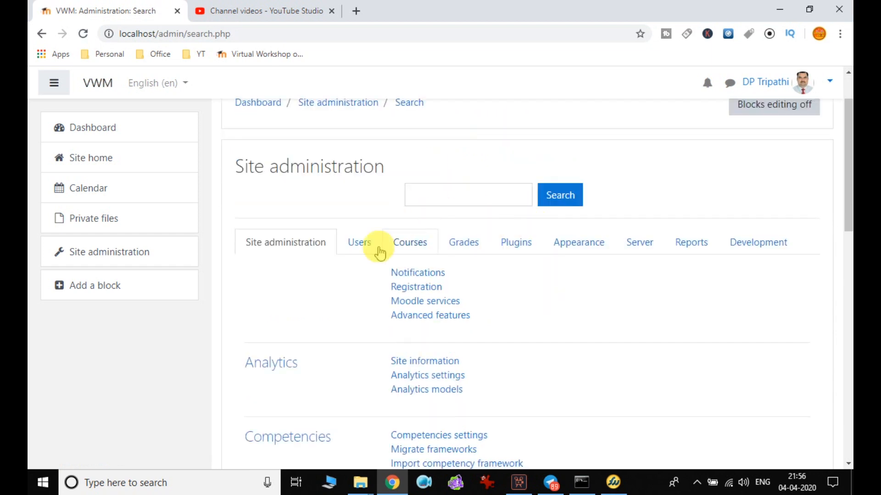
{"action": "left_click", "coordinate": [359, 243]}
{"action": "scroll", "coordinate": [502, 243], "scroll_direction": "down", "scroll_amount": 4}
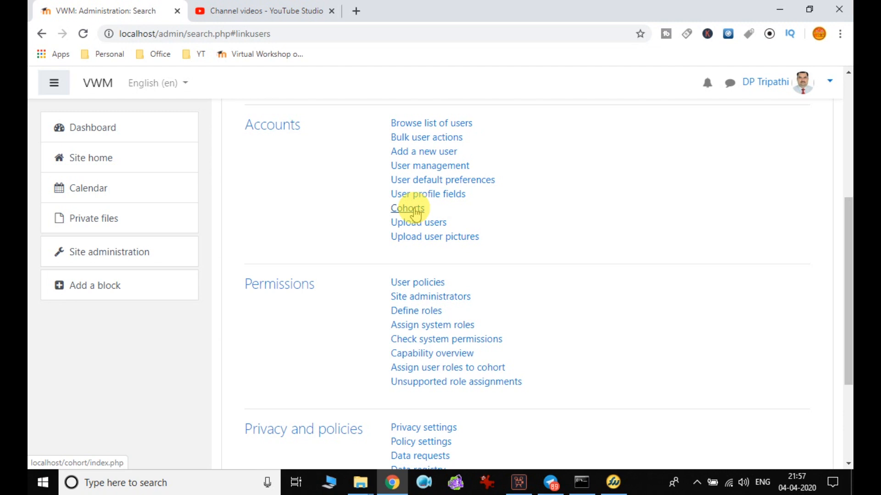
{"action": "left_click", "coordinate": [415, 212]}
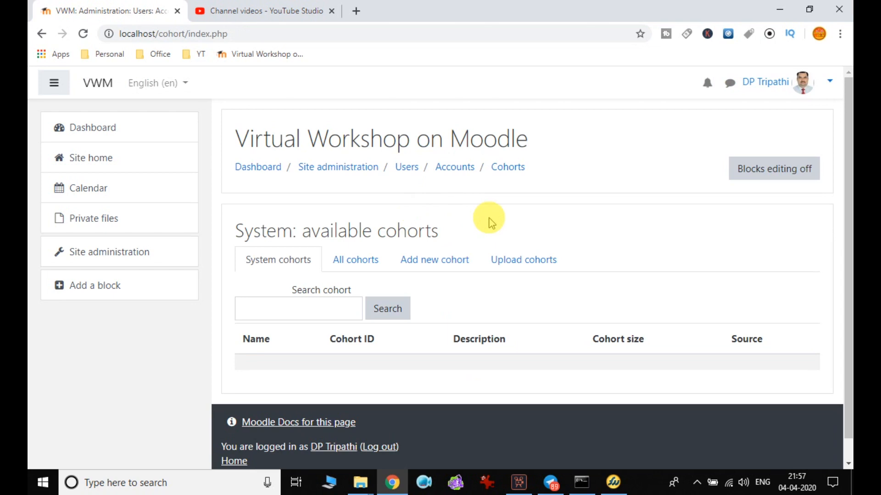
List all cohorts, showing only OpenSource, and start adding a new cohort.
{"action": "left_click", "coordinate": [361, 272]}
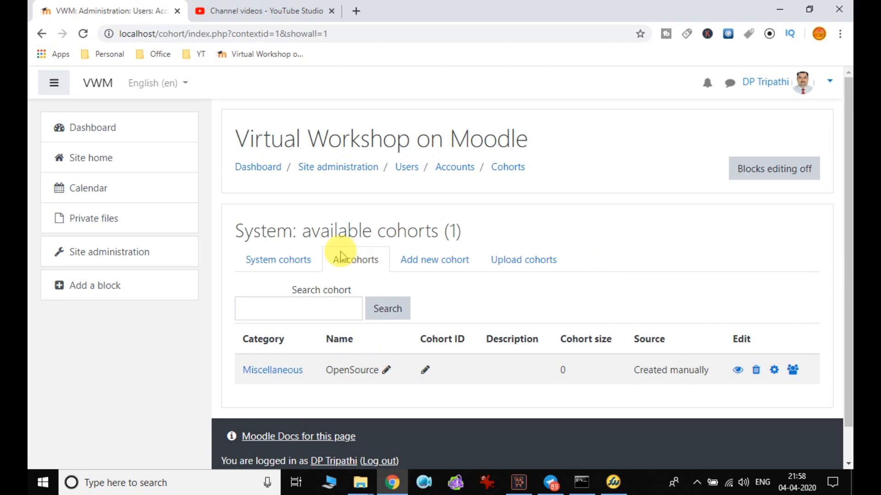
{"action": "left_click", "coordinate": [443, 268]}
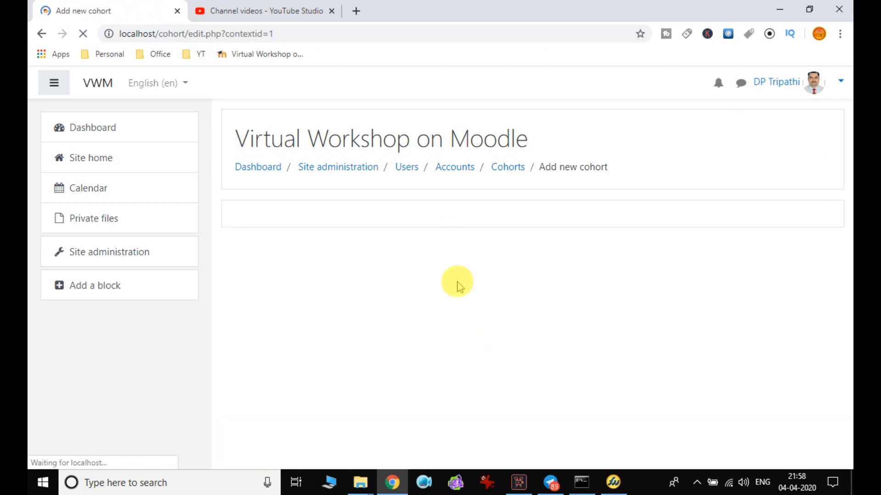
Name the new cohort 'Cohort1' and keep its context as System.
{"action": "left_click", "coordinate": [438, 288]}
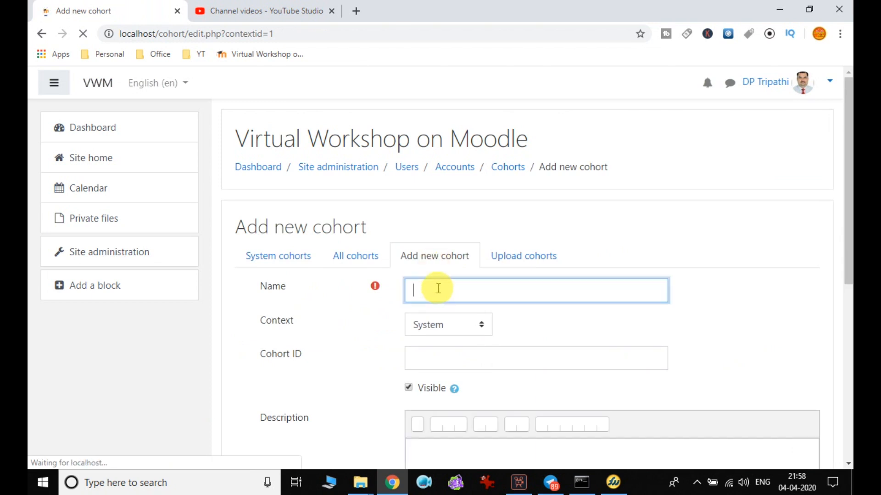
{"action": "type", "text": "Ch"}
{"action": "key", "text": "BackSpace"}
{"action": "type", "text": "ohar"}
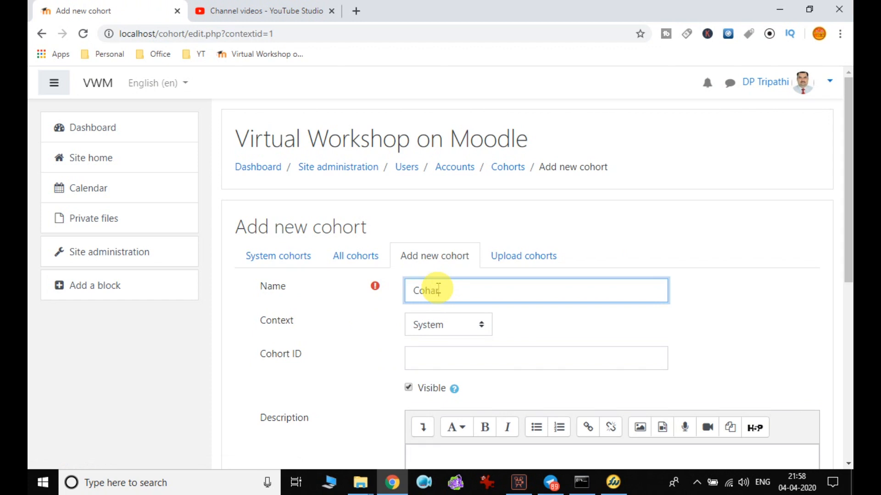
{"action": "key", "text": "BackSpace"}
{"action": "type", "text": "ort1"}
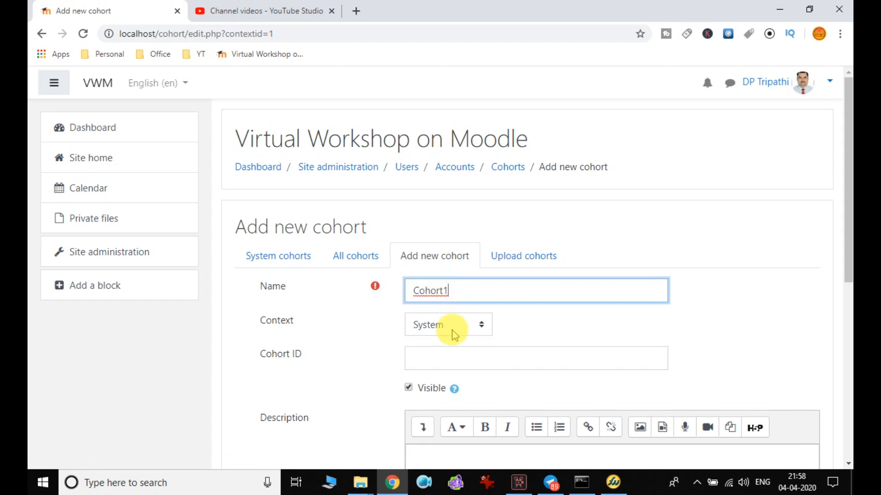
{"action": "left_click", "coordinate": [463, 328]}
{"action": "left_click", "coordinate": [527, 320]}
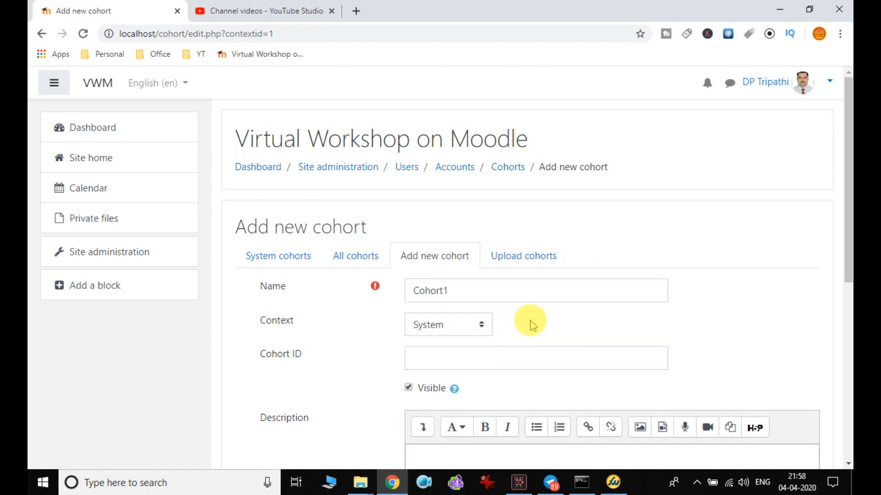
{"action": "scroll", "coordinate": [555, 287], "scroll_direction": "down", "scroll_amount": 4}
{"action": "left_click", "coordinate": [453, 167]}
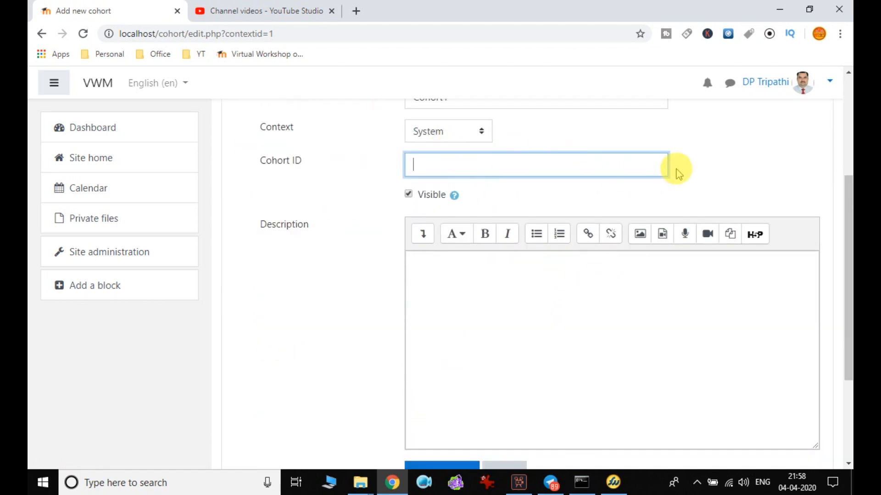
{"action": "scroll", "coordinate": [413, 173], "scroll_direction": "up", "scroll_amount": 1}
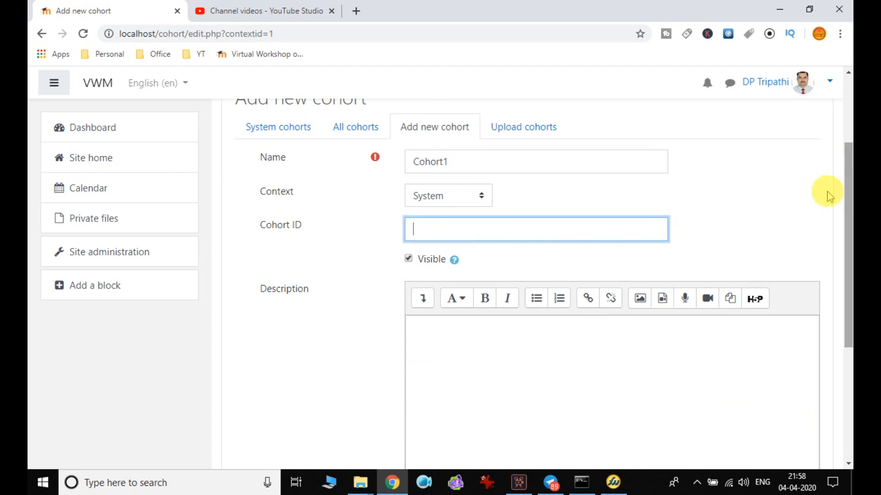
{"action": "scroll", "coordinate": [527, 311], "scroll_direction": "down", "scroll_amount": 1}
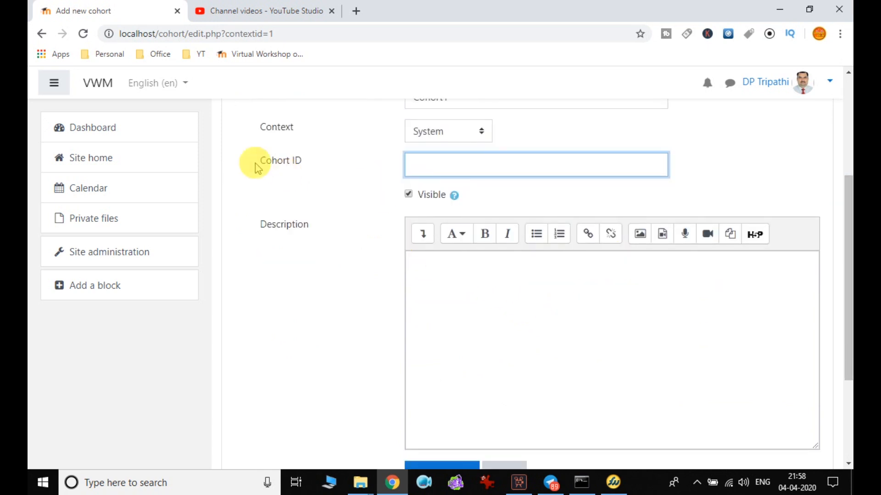
Describe it as 'Cohart 1 users will be for all courses and categories' and save.
{"action": "left_click", "coordinate": [421, 278]}
{"action": "type", "text": "Cohart 1"}
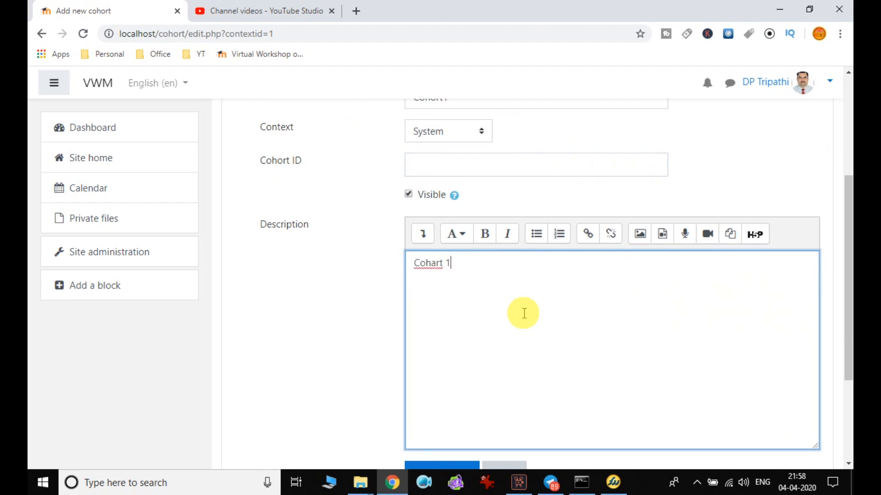
{"action": "type", "text": " users will be for all cours"}
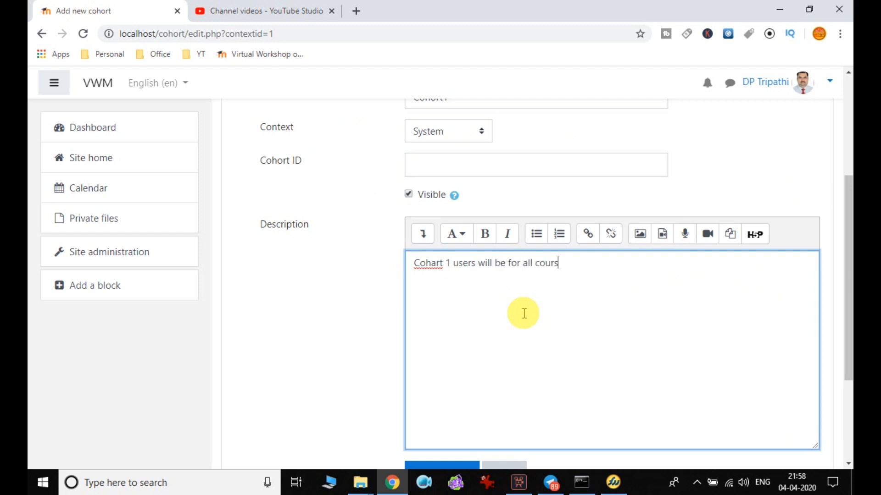
{"action": "type", "text": "es and categories"}
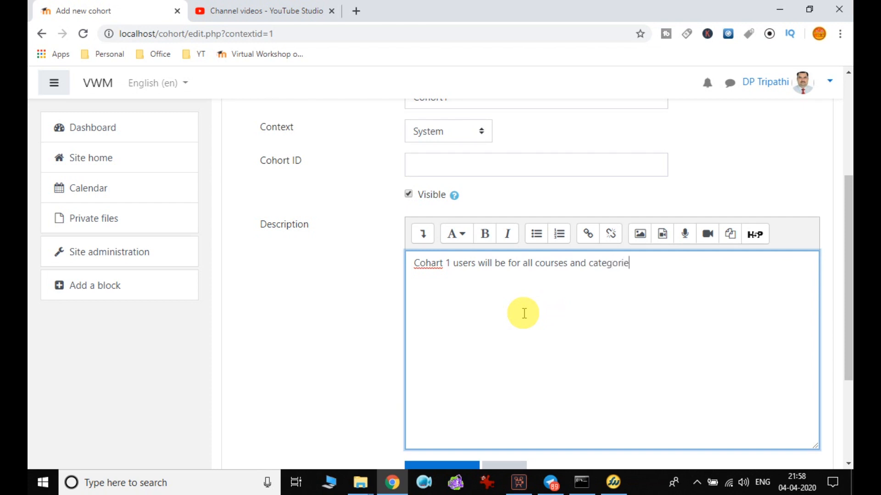
{"action": "scroll", "coordinate": [541, 342], "scroll_direction": "down", "scroll_amount": 3}
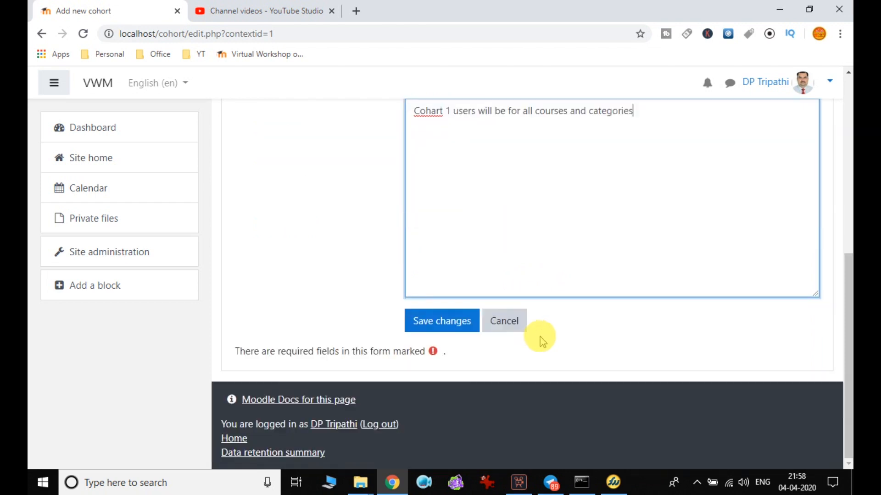
{"action": "left_click", "coordinate": [440, 320]}
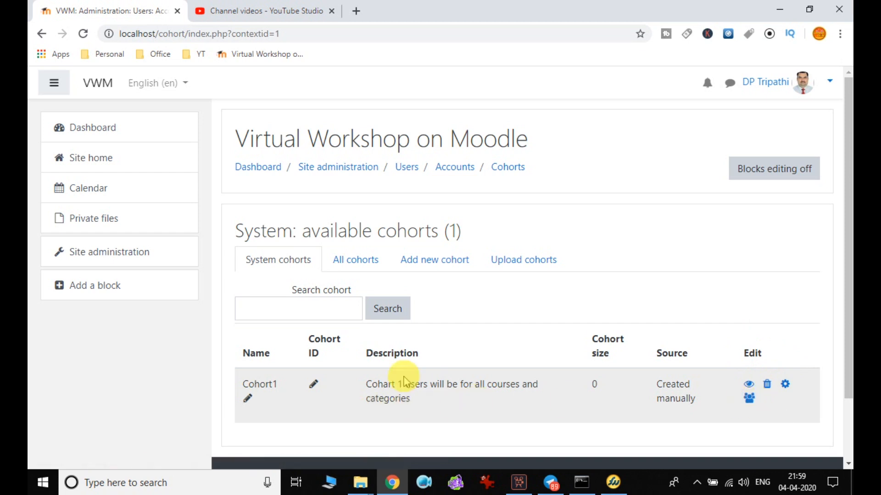
Return to Site administration's Users links to reach the Upload users page.
{"action": "left_click", "coordinate": [349, 171]}
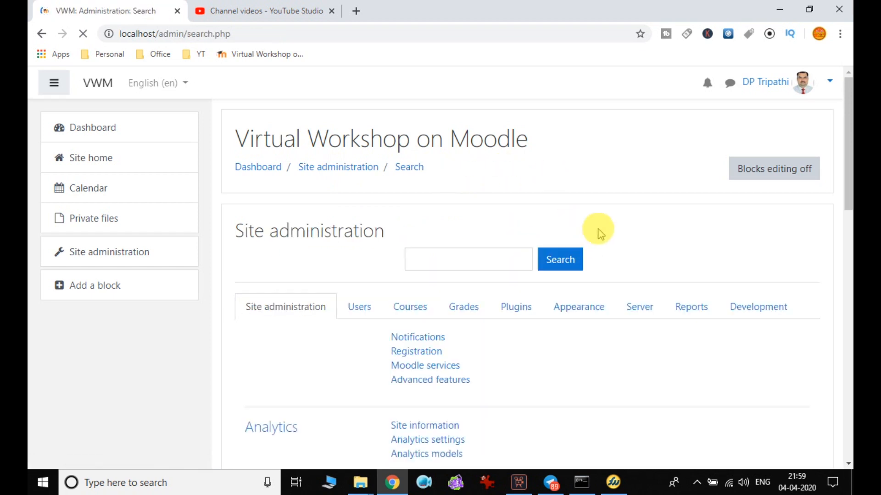
{"action": "scroll", "coordinate": [571, 246], "scroll_direction": "down", "scroll_amount": 4}
{"action": "left_click", "coordinate": [362, 116]}
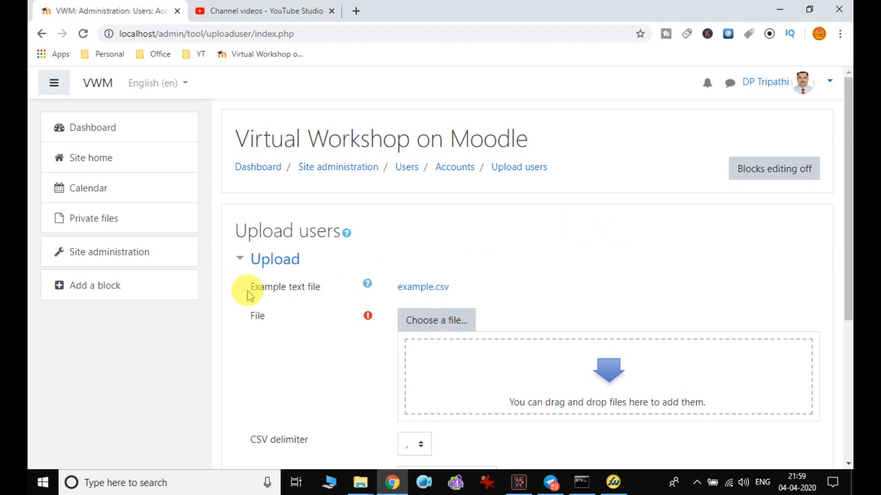
Download the sample example.csv and open it in Excel.
{"action": "left_click", "coordinate": [432, 289]}
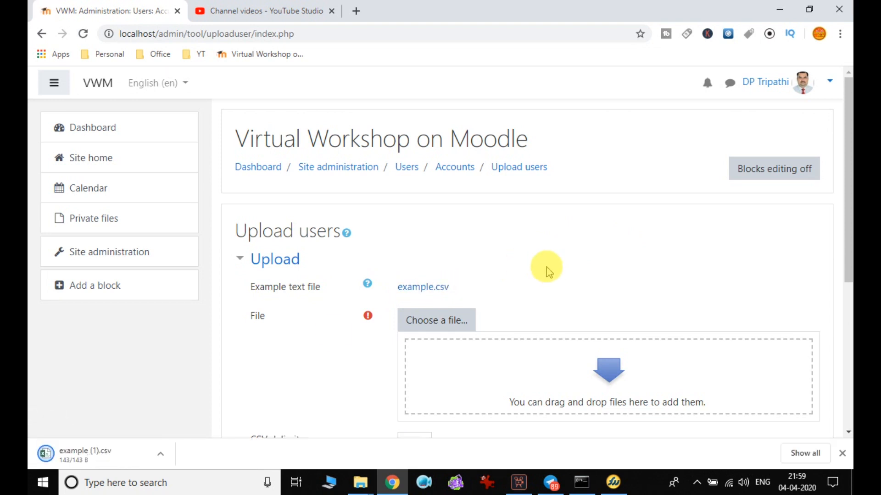
{"action": "left_click", "coordinate": [73, 462]}
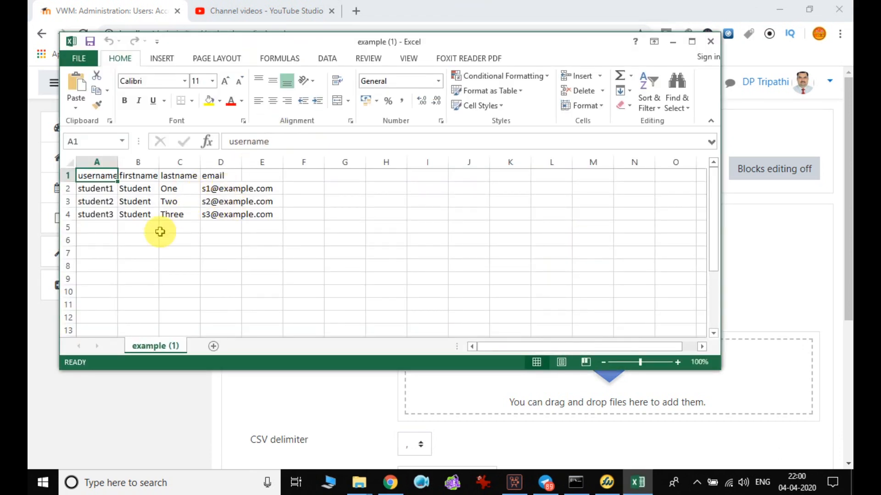
Maximize Excel, autofit columns A, B and D, then close without saving.
{"action": "left_click", "coordinate": [692, 43]}
{"action": "double_click", "coordinate": [86, 131]}
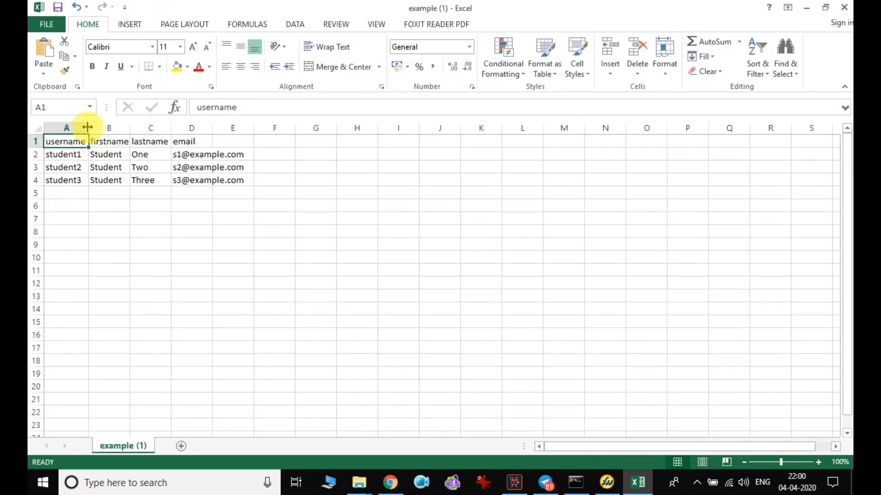
{"action": "double_click", "coordinate": [130, 129]}
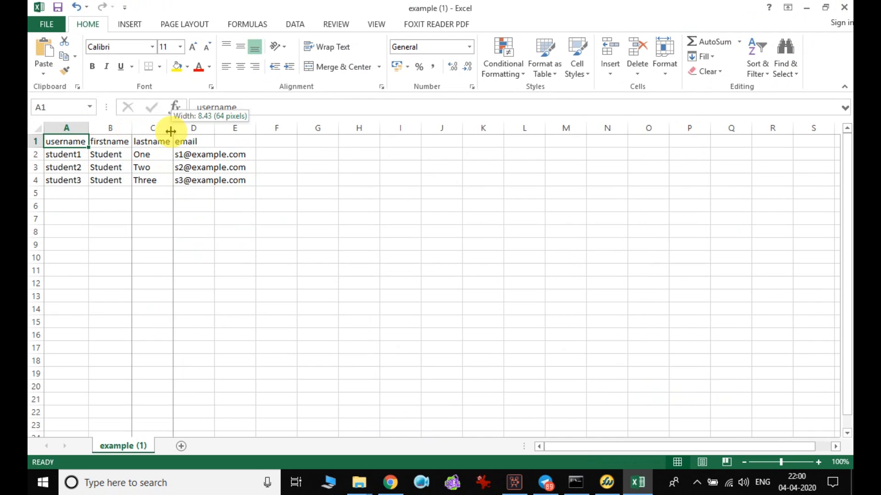
{"action": "double_click", "coordinate": [214, 129]}
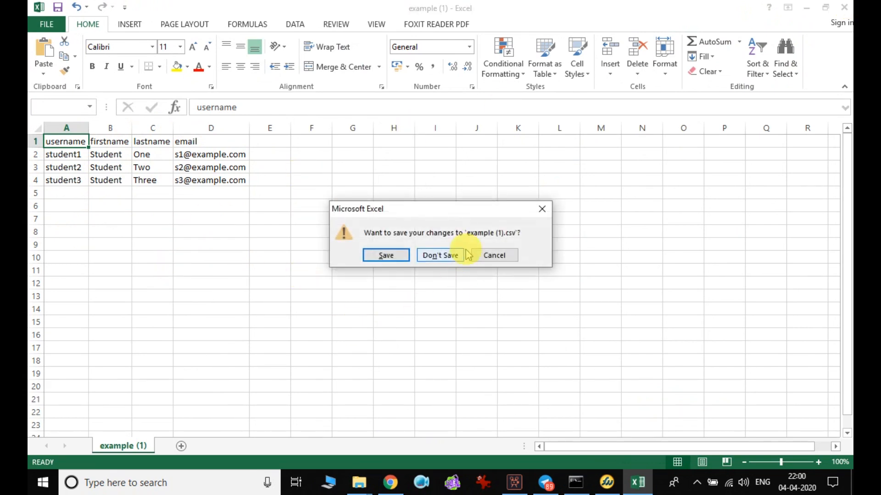
{"action": "left_click", "coordinate": [440, 256]}
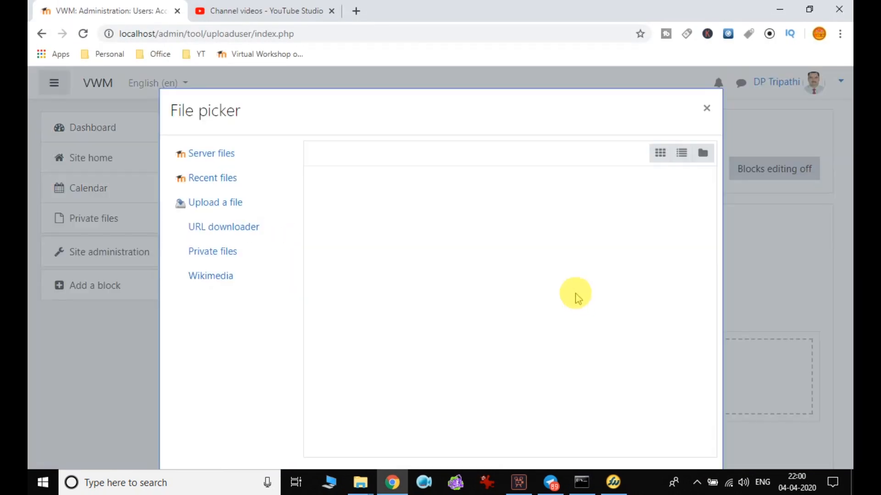
Attach example (1).csv from the Downloads folder as the users file.
{"action": "left_click", "coordinate": [220, 203]}
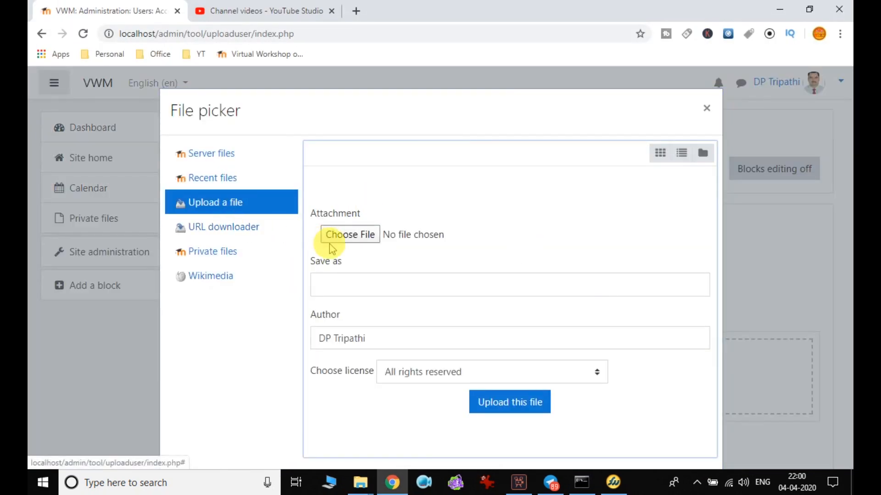
{"action": "left_click", "coordinate": [350, 235]}
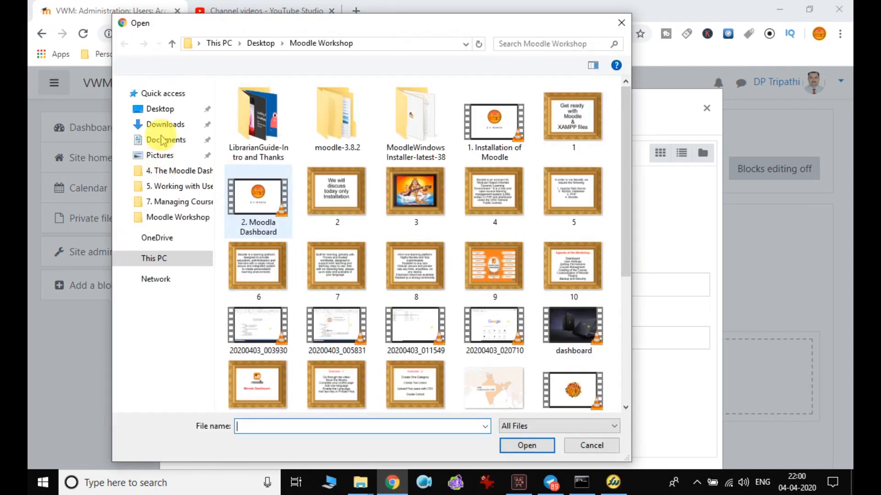
{"action": "left_click", "coordinate": [162, 124]}
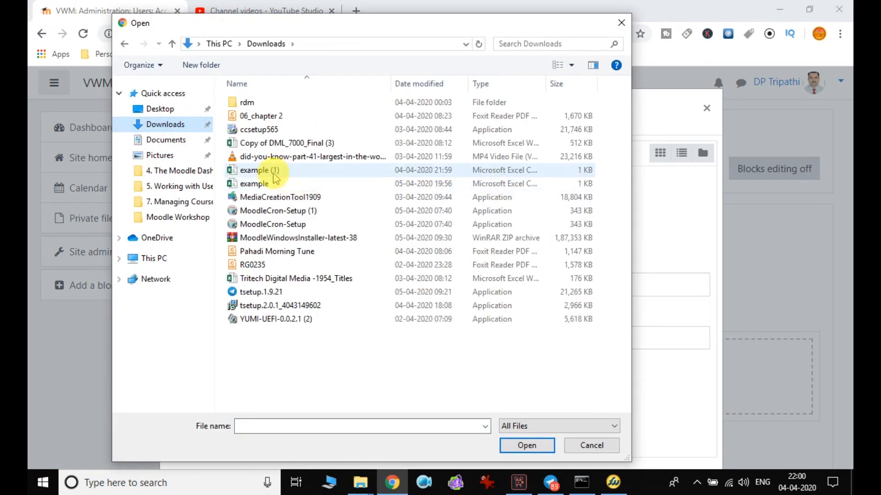
{"action": "double_click", "coordinate": [255, 169]}
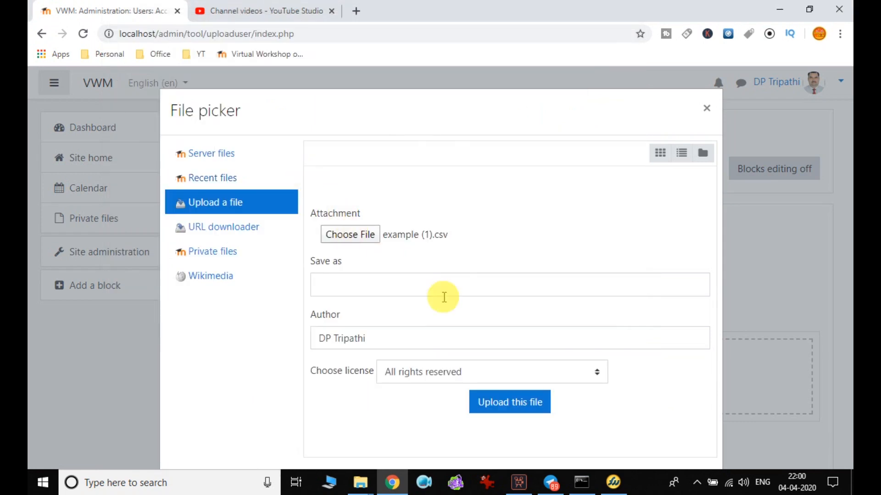
{"action": "left_click", "coordinate": [511, 402]}
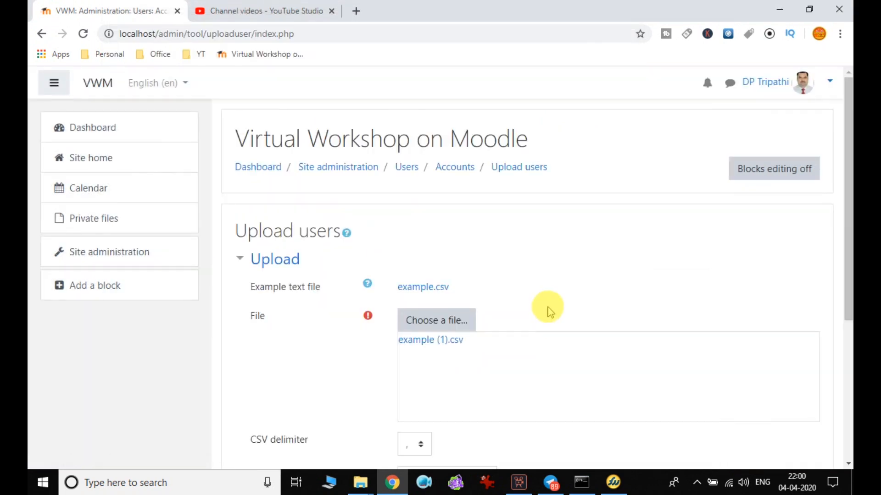
Keep the CSV delimiter as comma with UTF-8 encoding.
{"action": "scroll", "coordinate": [459, 349], "scroll_direction": "down", "scroll_amount": 3}
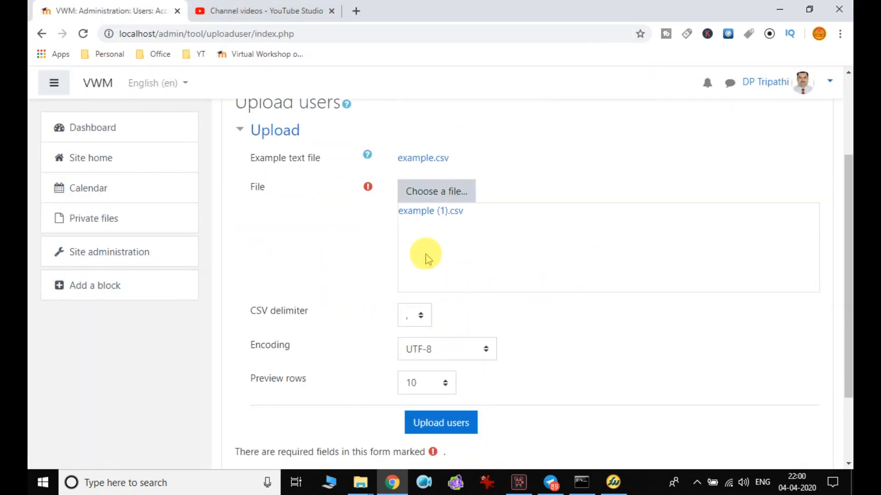
{"action": "scroll", "coordinate": [506, 287], "scroll_direction": "down", "scroll_amount": 2}
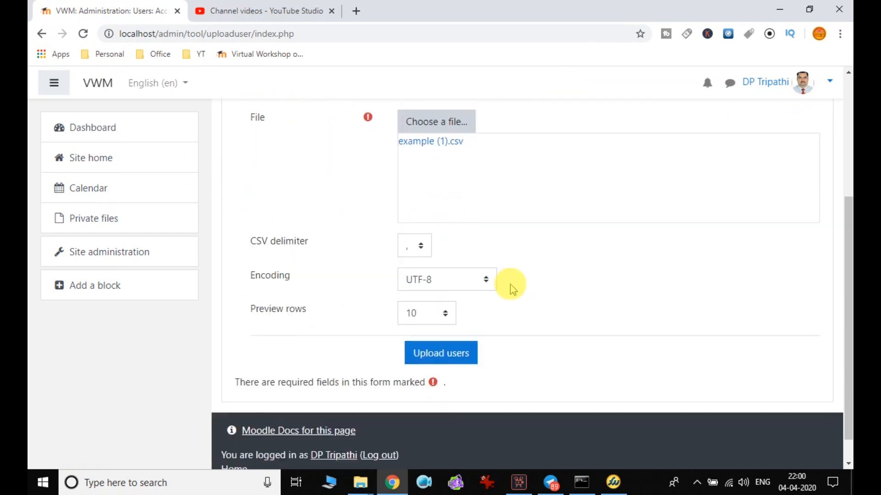
{"action": "scroll", "coordinate": [459, 335], "scroll_direction": "up", "scroll_amount": 3}
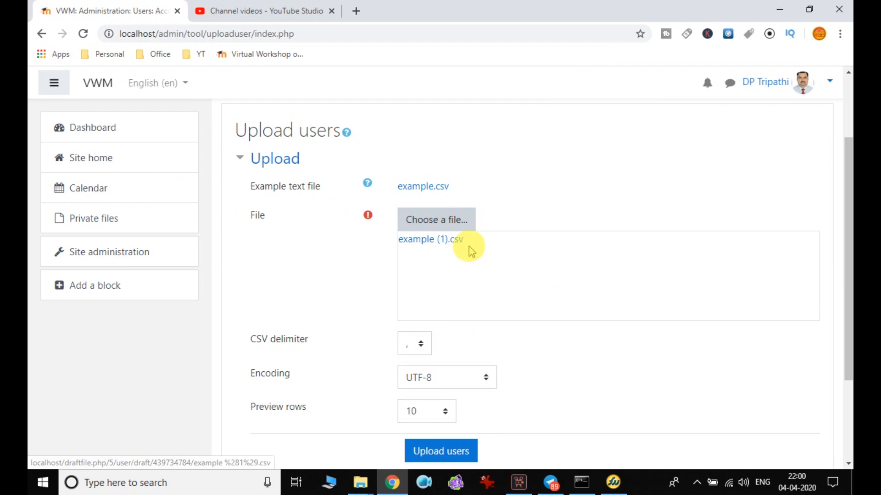
{"action": "scroll", "coordinate": [469, 248], "scroll_direction": "down", "scroll_amount": 2}
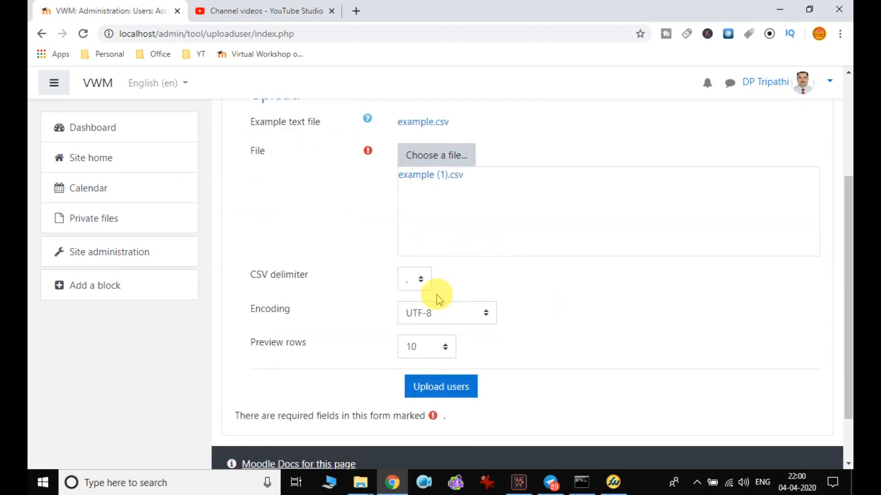
{"action": "left_click", "coordinate": [420, 282]}
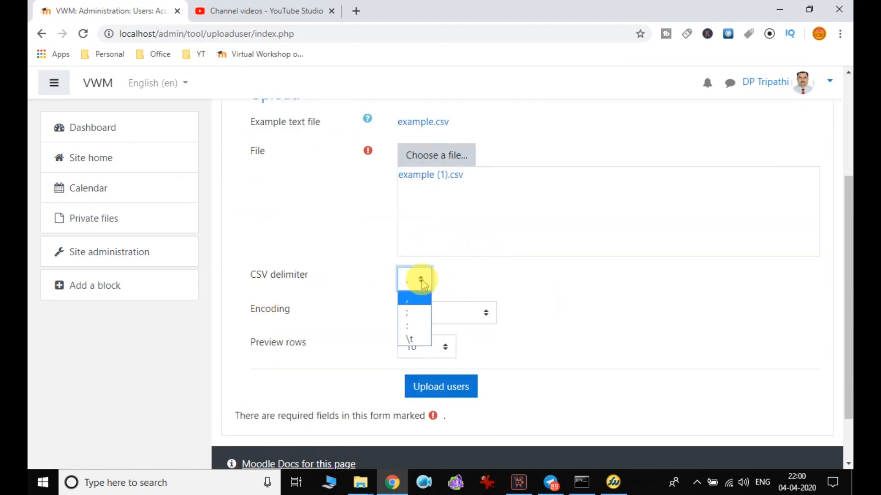
{"action": "left_click", "coordinate": [421, 279]}
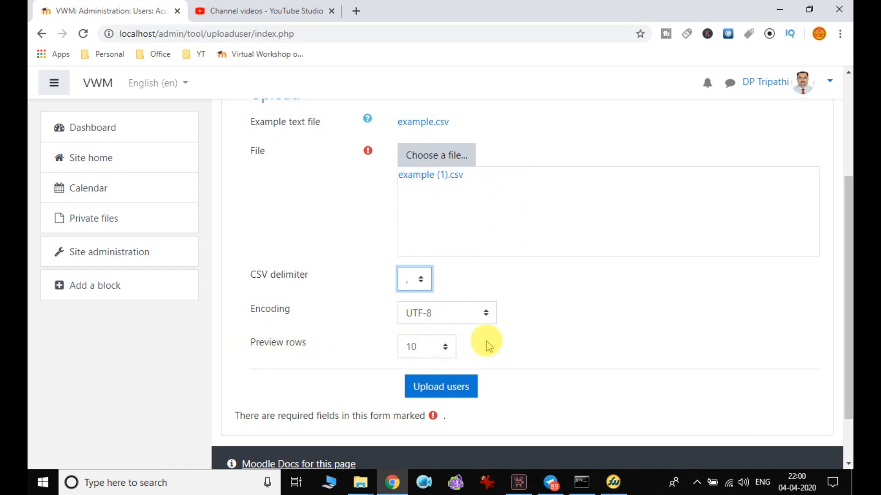
{"action": "scroll", "coordinate": [500, 344], "scroll_direction": "down", "scroll_amount": 2}
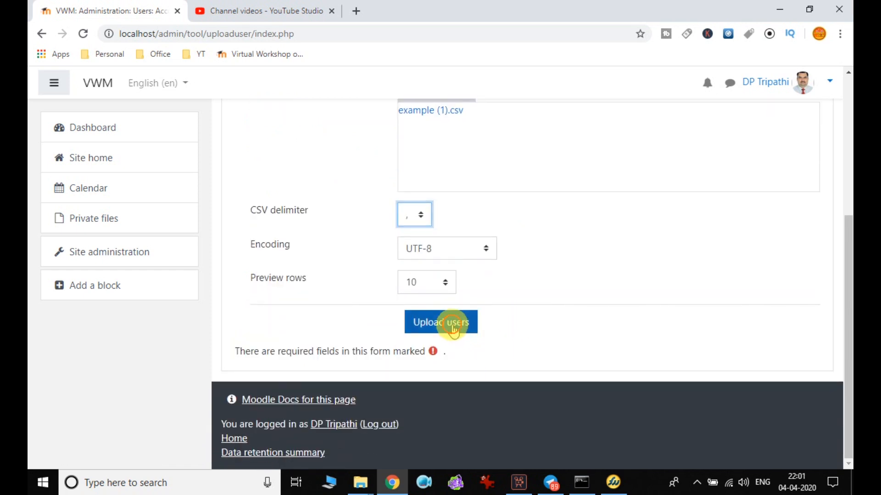
Upload the CSV and review the preview listing student1, student2 and student3.
{"action": "left_click", "coordinate": [454, 328]}
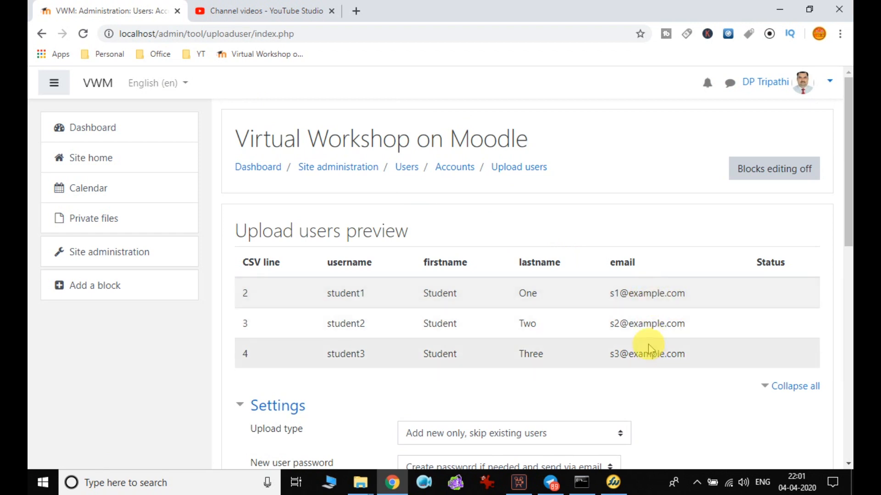
{"action": "scroll", "coordinate": [649, 349], "scroll_direction": "down", "scroll_amount": 3}
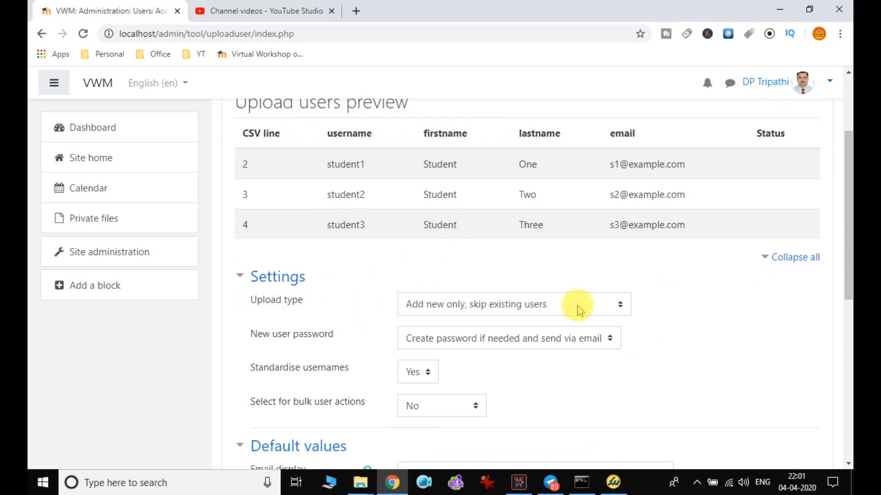
{"action": "scroll", "coordinate": [582, 307], "scroll_direction": "down", "scroll_amount": 9}
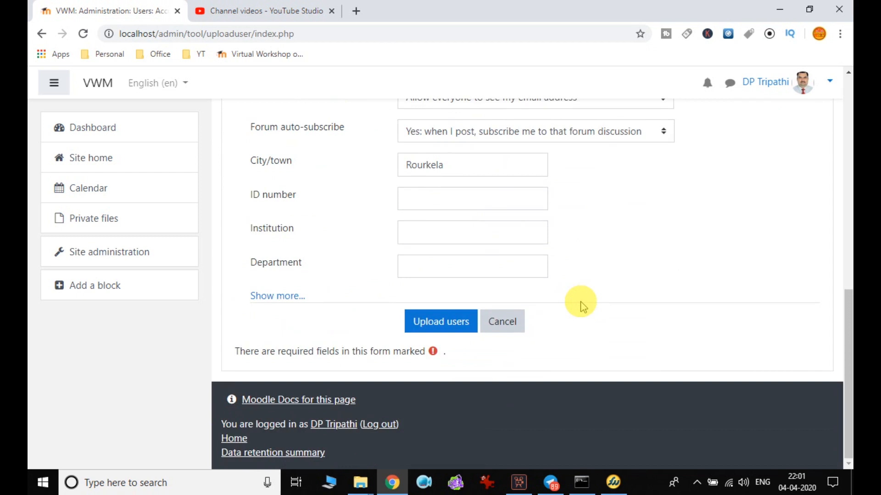
{"action": "scroll", "coordinate": [583, 306], "scroll_direction": "up", "scroll_amount": 5}
{"action": "scroll", "coordinate": [366, 215], "scroll_direction": "up", "scroll_amount": 6}
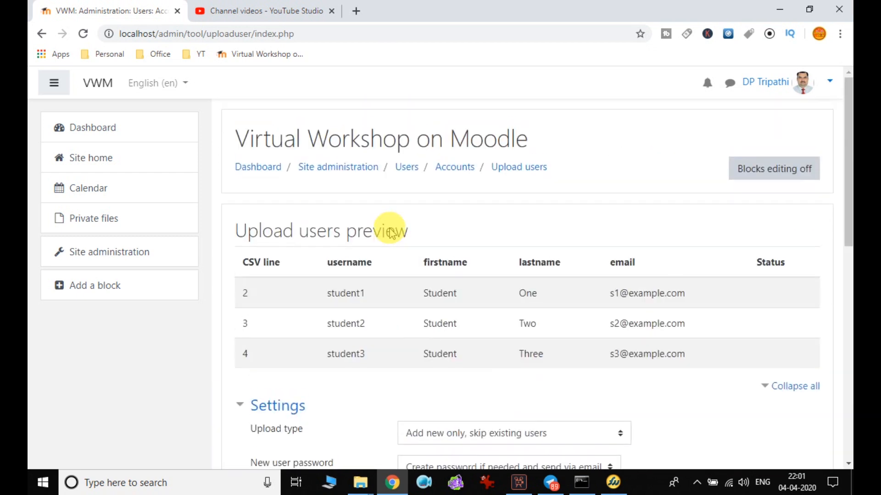
{"action": "scroll", "coordinate": [375, 252], "scroll_direction": "down", "scroll_amount": 6}
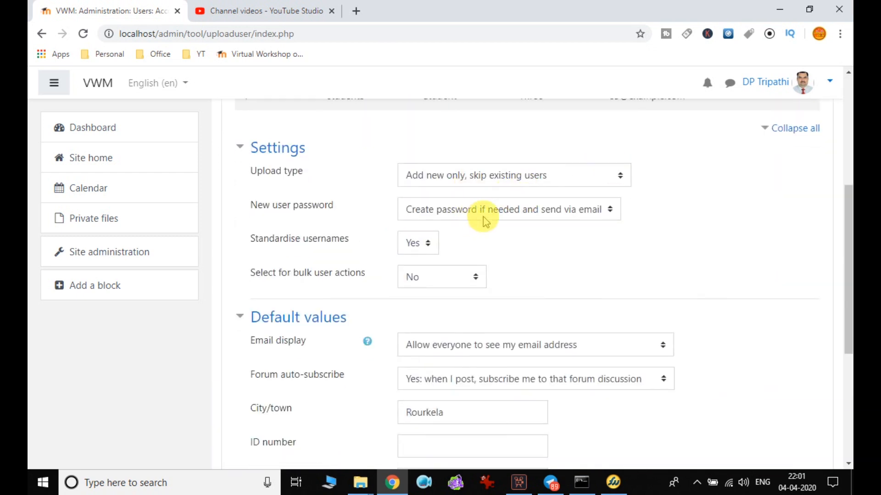
Keep 'Create password if needed and send via email' and review the remaining upload settings.
{"action": "left_click", "coordinate": [581, 212]}
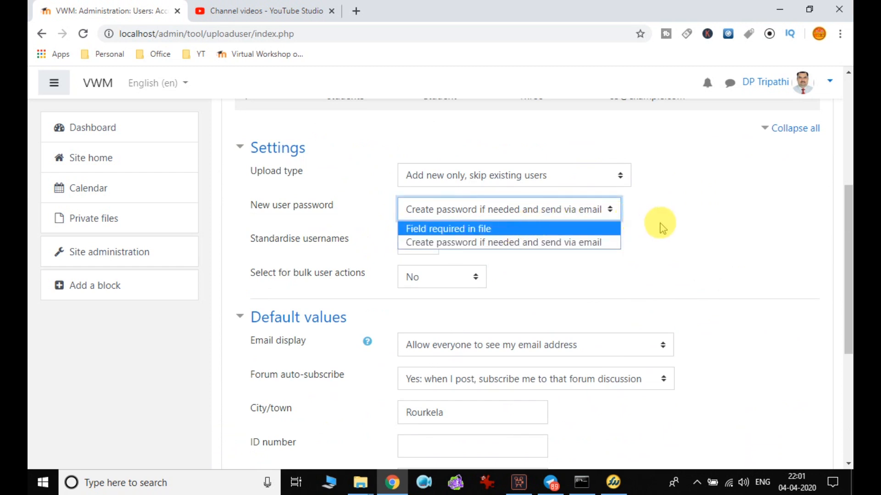
{"action": "left_click", "coordinate": [676, 229]}
{"action": "scroll", "coordinate": [676, 227], "scroll_direction": "down", "scroll_amount": 1}
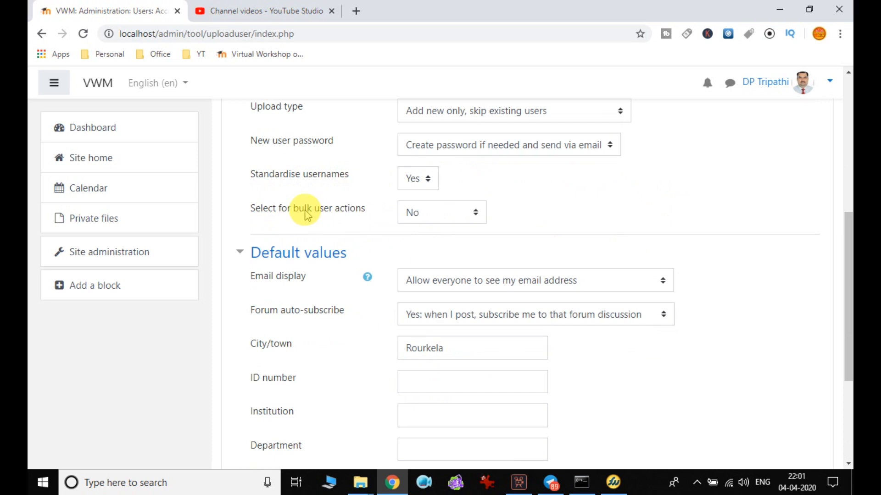
{"action": "scroll", "coordinate": [510, 214], "scroll_direction": "down", "scroll_amount": 1}
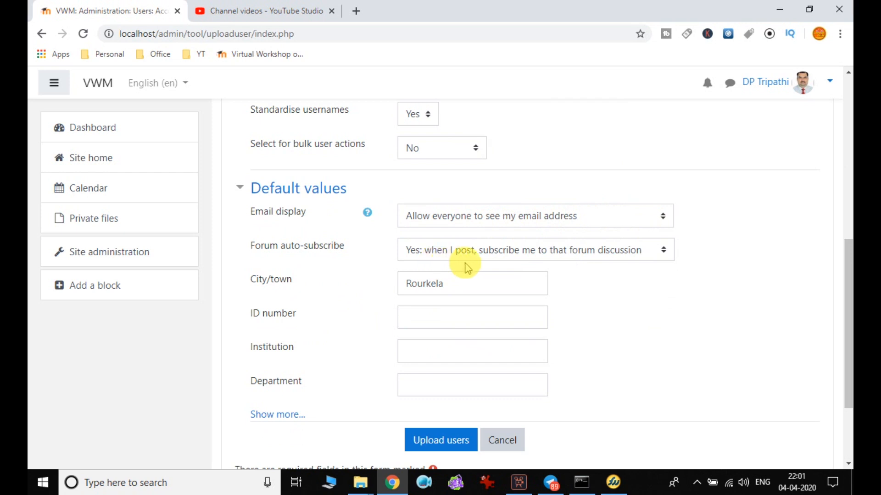
{"action": "scroll", "coordinate": [669, 294], "scroll_direction": "down", "scroll_amount": 1}
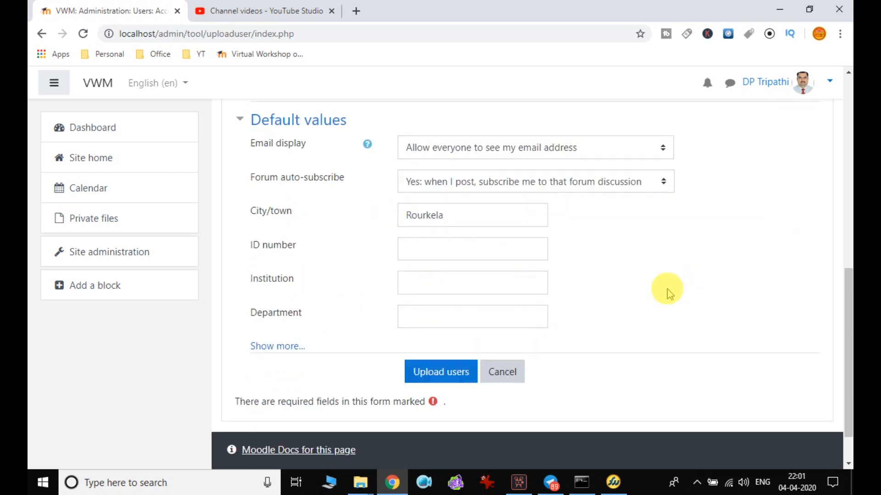
{"action": "scroll", "coordinate": [667, 293], "scroll_direction": "down", "scroll_amount": 1}
{"action": "left_click", "coordinate": [416, 222]}
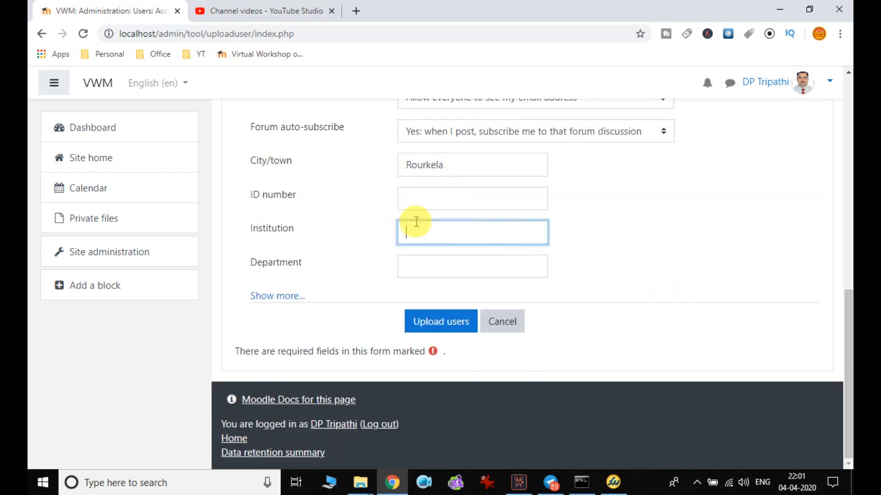
Create the three users from the CSV and continue past the error-free results.
{"action": "left_click", "coordinate": [441, 323]}
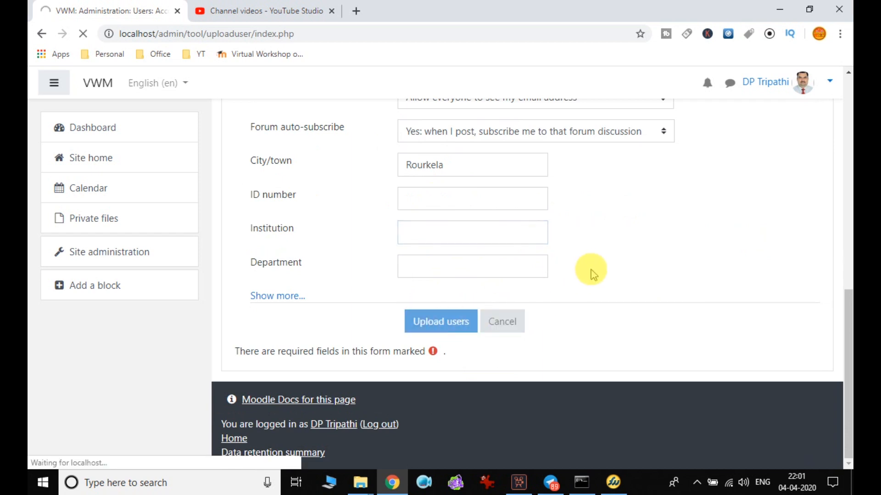
{"action": "scroll", "coordinate": [591, 274], "scroll_direction": "down", "scroll_amount": 4}
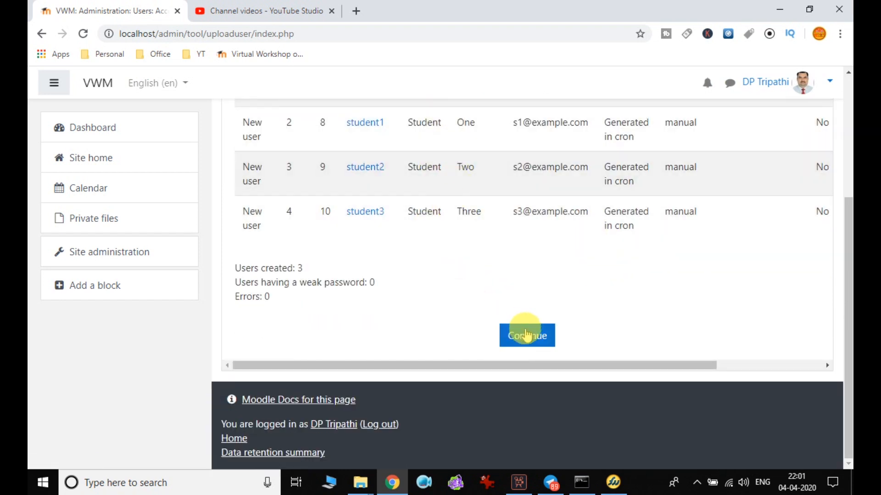
{"action": "scroll", "coordinate": [530, 339], "scroll_direction": "up", "scroll_amount": 1}
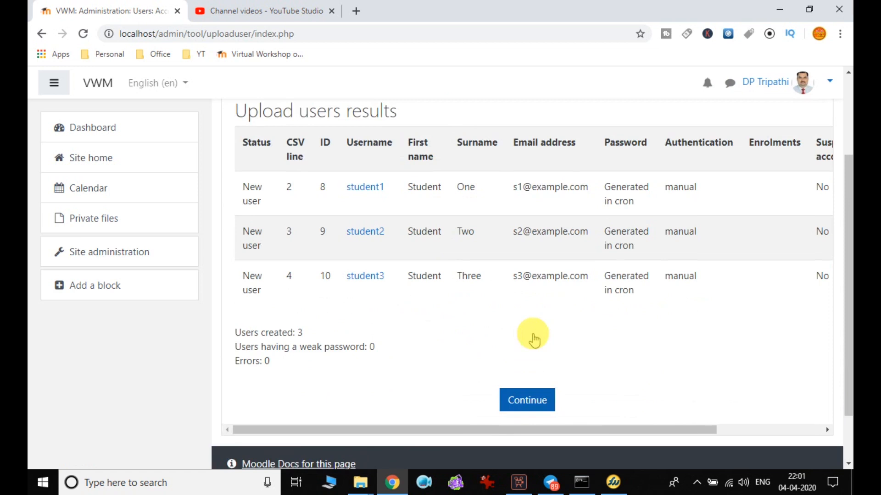
{"action": "left_click", "coordinate": [527, 402]}
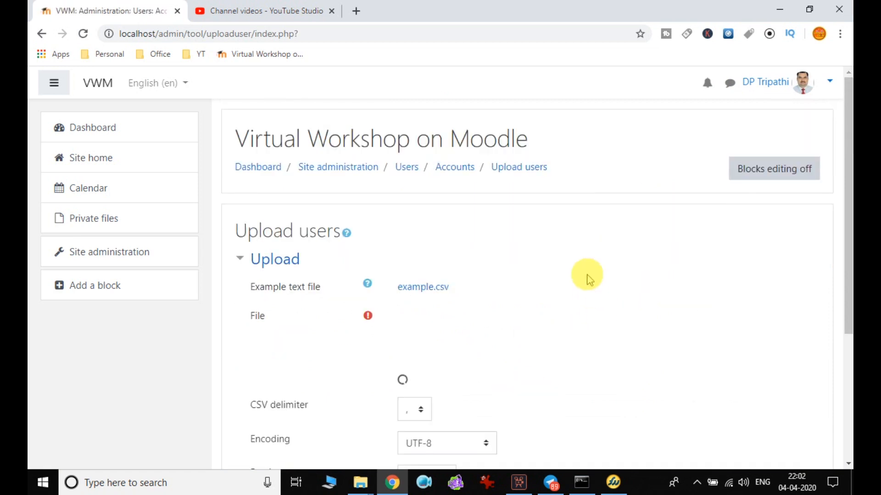
{"action": "scroll", "coordinate": [589, 253], "scroll_direction": "down", "scroll_amount": 5}
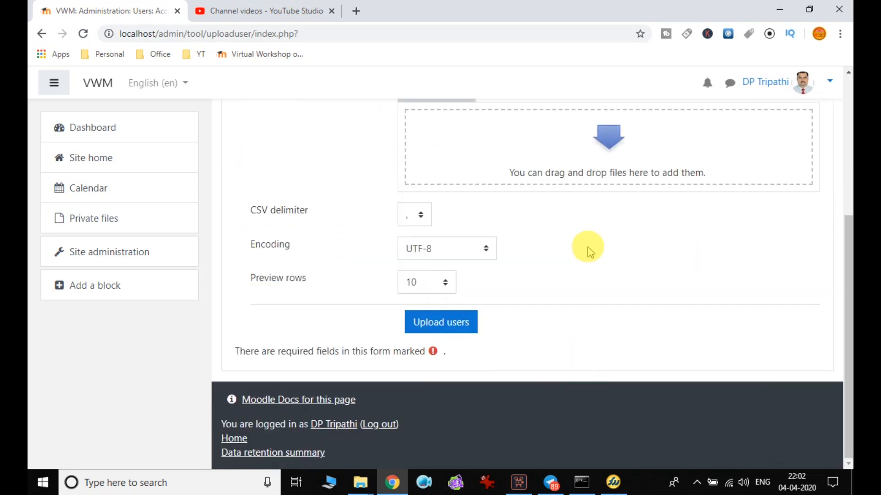
{"action": "scroll", "coordinate": [589, 252], "scroll_direction": "up", "scroll_amount": 5}
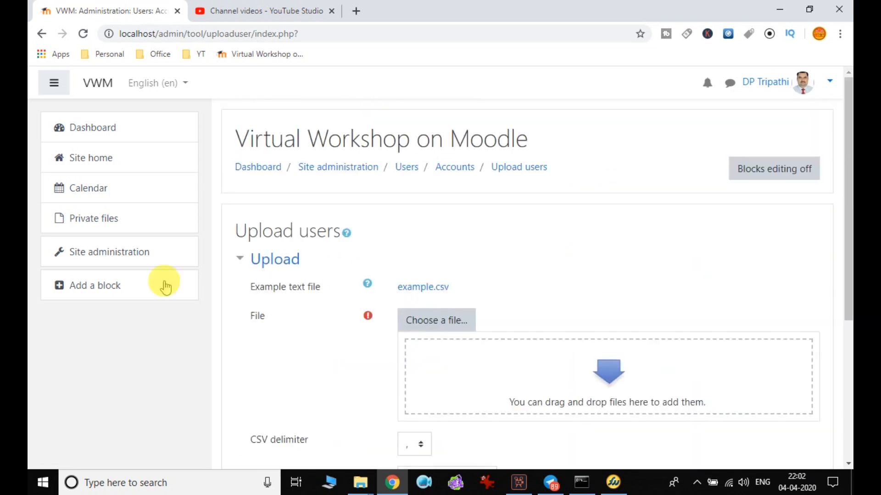
Go to Site administration's Users section to browse the list of users.
{"action": "left_click", "coordinate": [345, 167]}
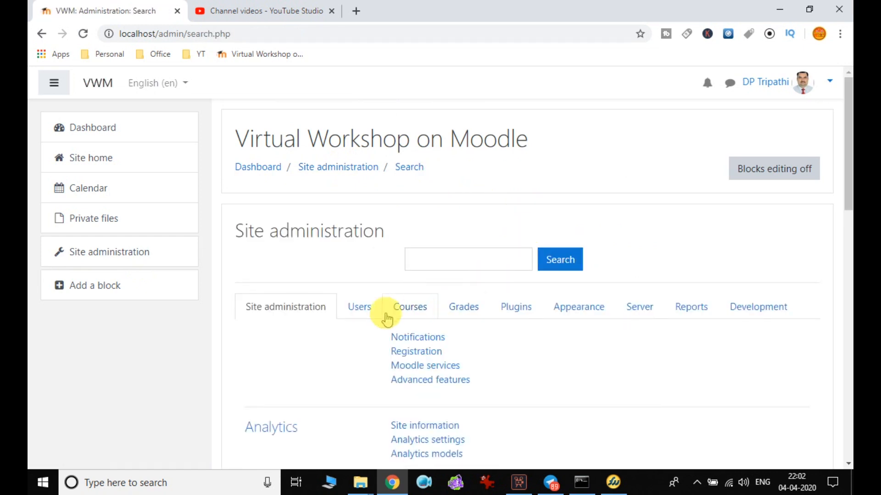
{"action": "left_click", "coordinate": [360, 307]}
{"action": "scroll", "coordinate": [421, 333], "scroll_direction": "down", "scroll_amount": 1}
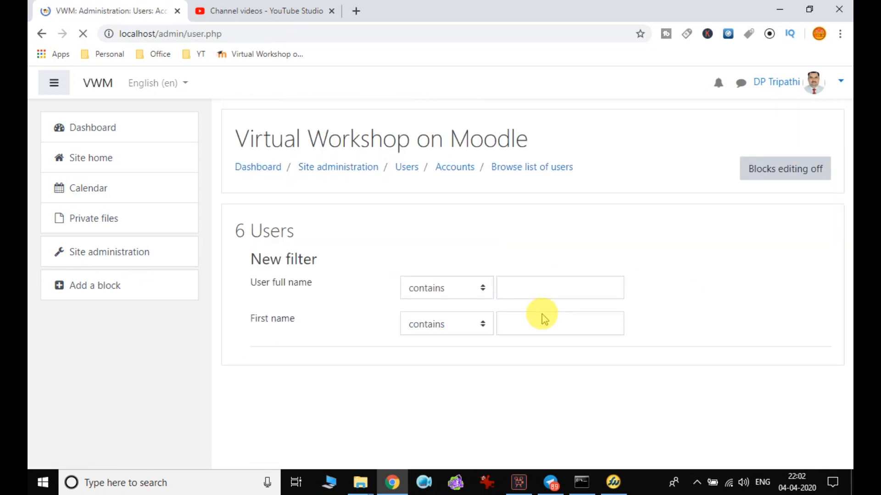
{"action": "scroll", "coordinate": [551, 302], "scroll_direction": "down", "scroll_amount": 4}
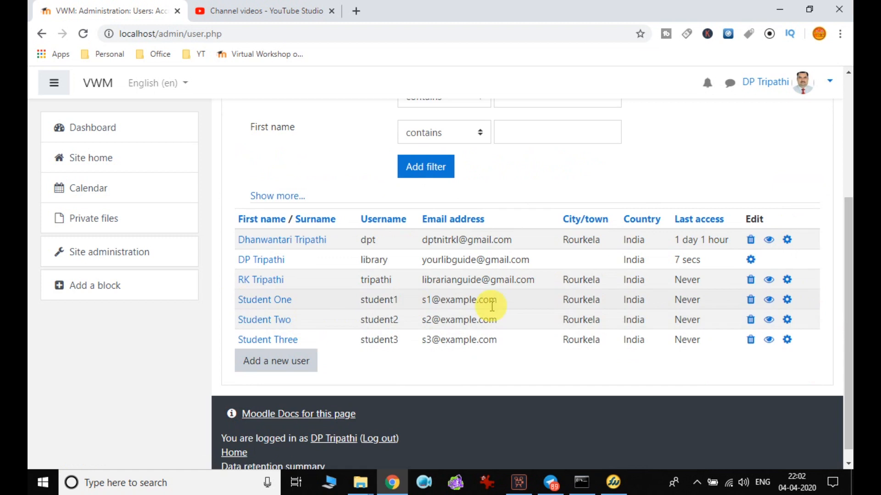
{"action": "scroll", "coordinate": [509, 334], "scroll_direction": "up", "scroll_amount": 4}
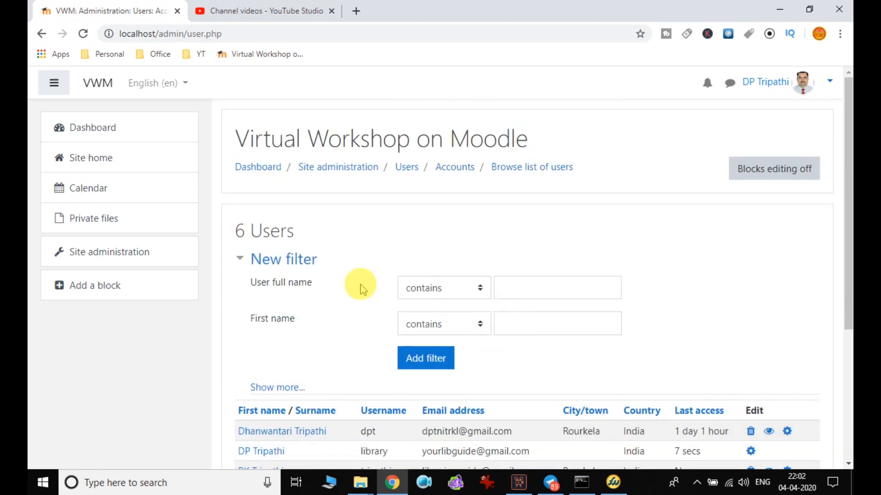
Return to Site administration and scroll through the Users tab's Accounts and Permissions links.
{"action": "left_click", "coordinate": [358, 169]}
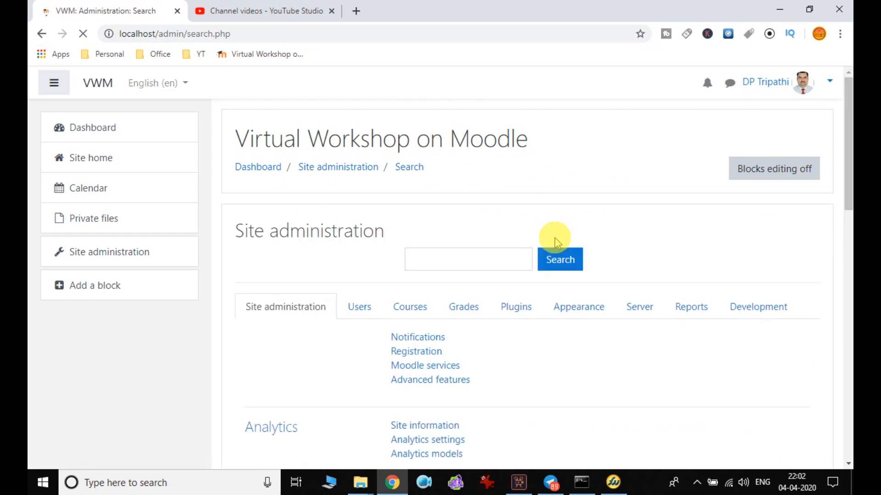
{"action": "left_click", "coordinate": [363, 312]}
{"action": "scroll", "coordinate": [486, 284], "scroll_direction": "down", "scroll_amount": 4}
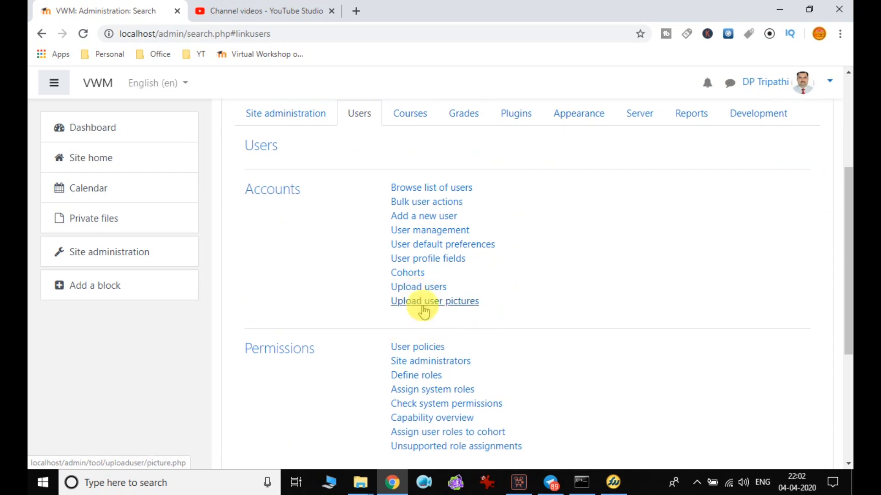
{"action": "scroll", "coordinate": [528, 311], "scroll_direction": "up", "scroll_amount": 3}
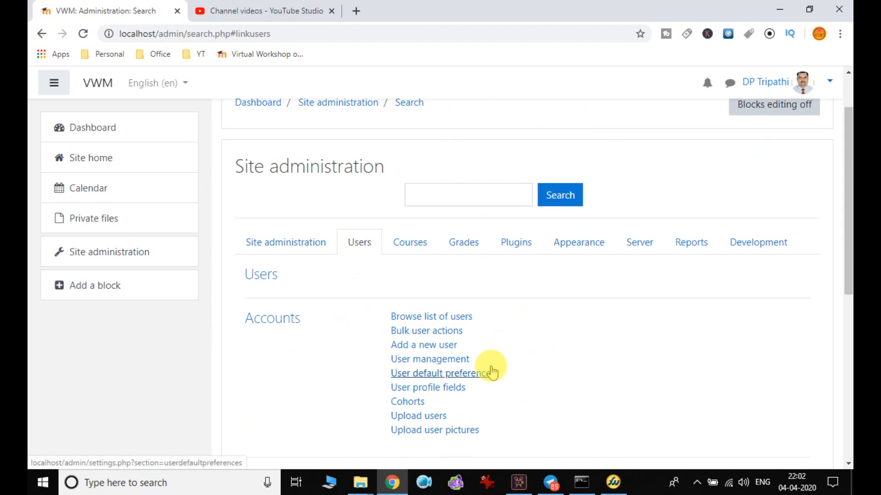
{"action": "scroll", "coordinate": [500, 336], "scroll_direction": "down", "scroll_amount": 3}
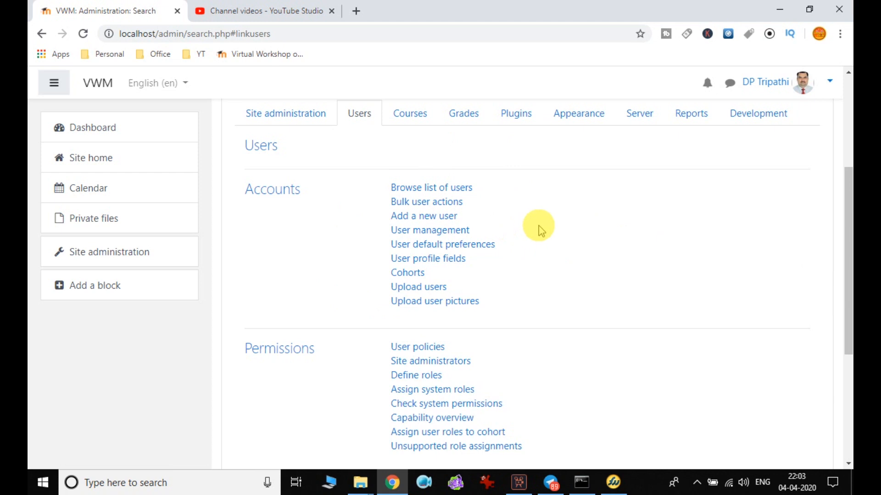
{"action": "scroll", "coordinate": [539, 229], "scroll_direction": "down", "scroll_amount": 3}
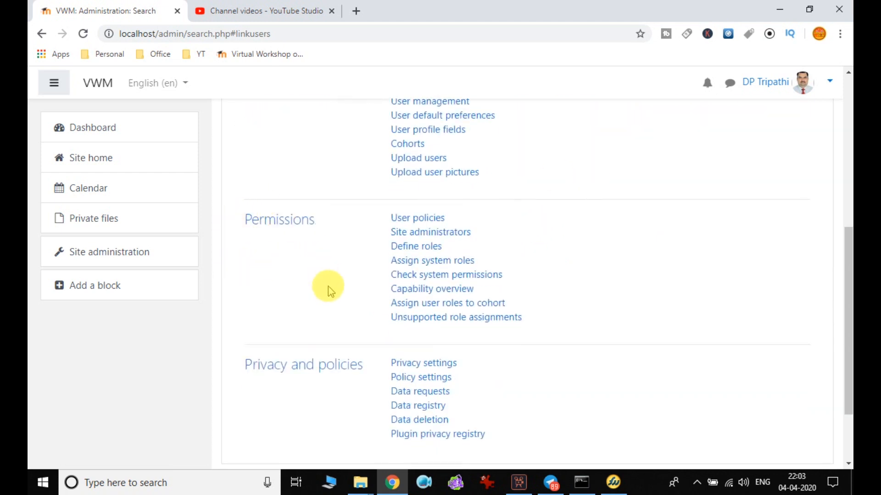